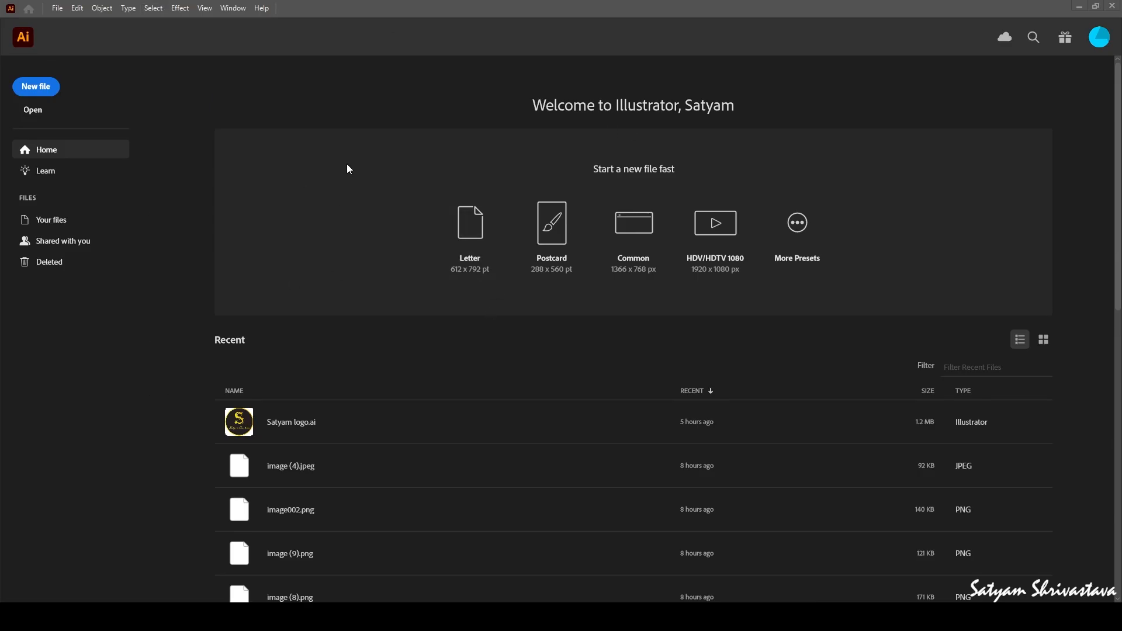
- Start setting up a new document
scroll(197, 89, down, 5)
scroll(198, 89, up, 5)
click(37, 87)
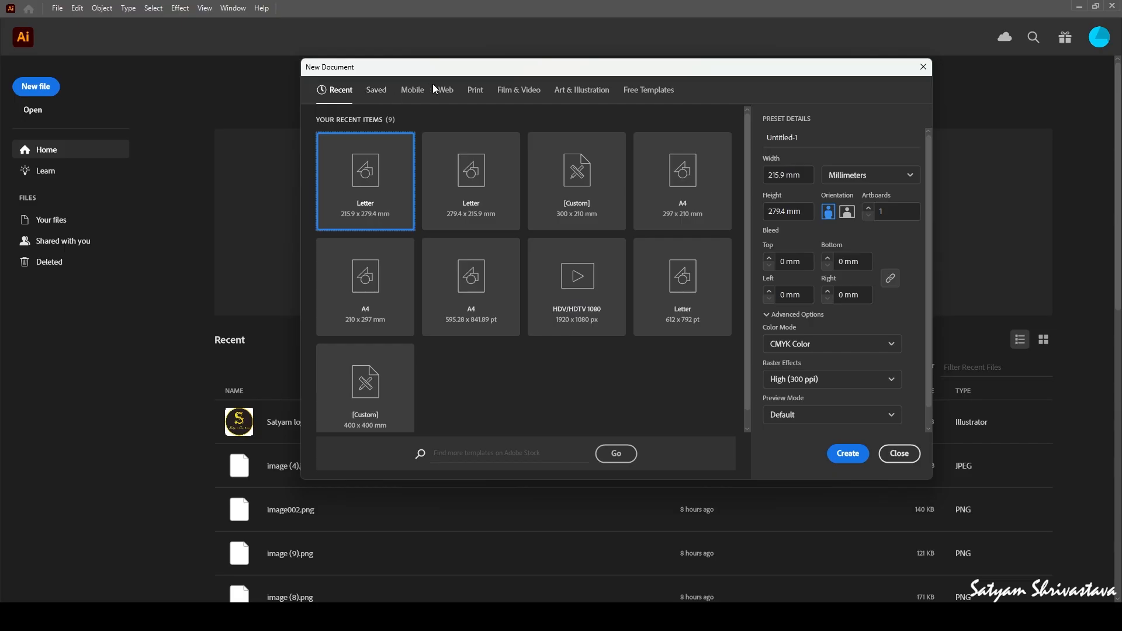
- Look through the Saved, Web, Print, Film & Video and Art & Illustration presets, returning to the recent ones
click(403, 96)
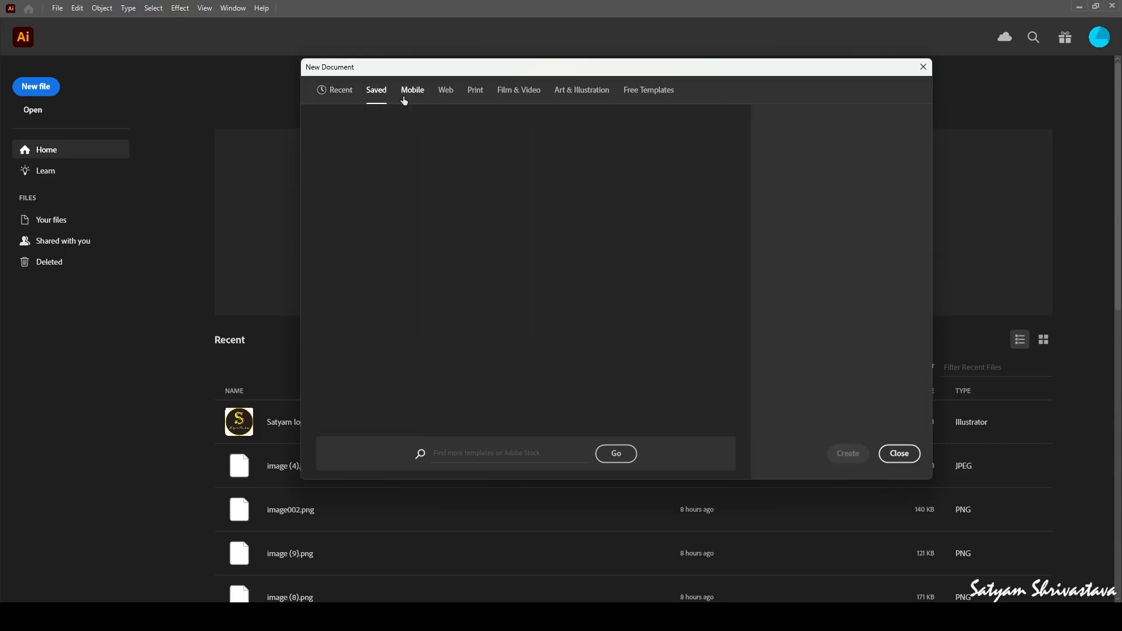
click(450, 89)
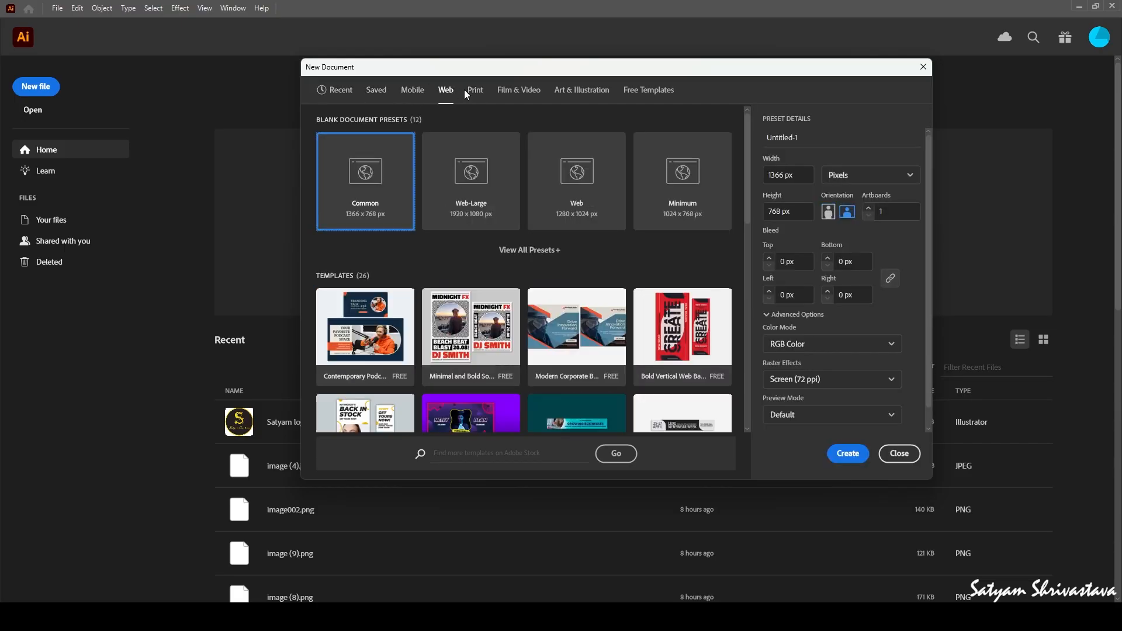
click(474, 90)
click(516, 95)
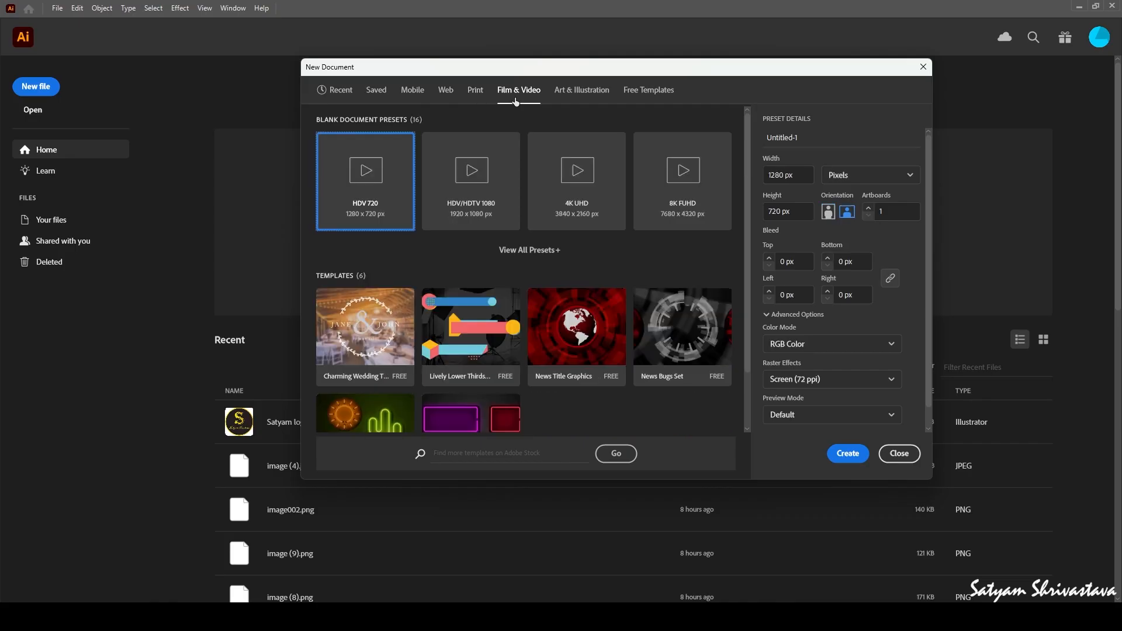
click(586, 92)
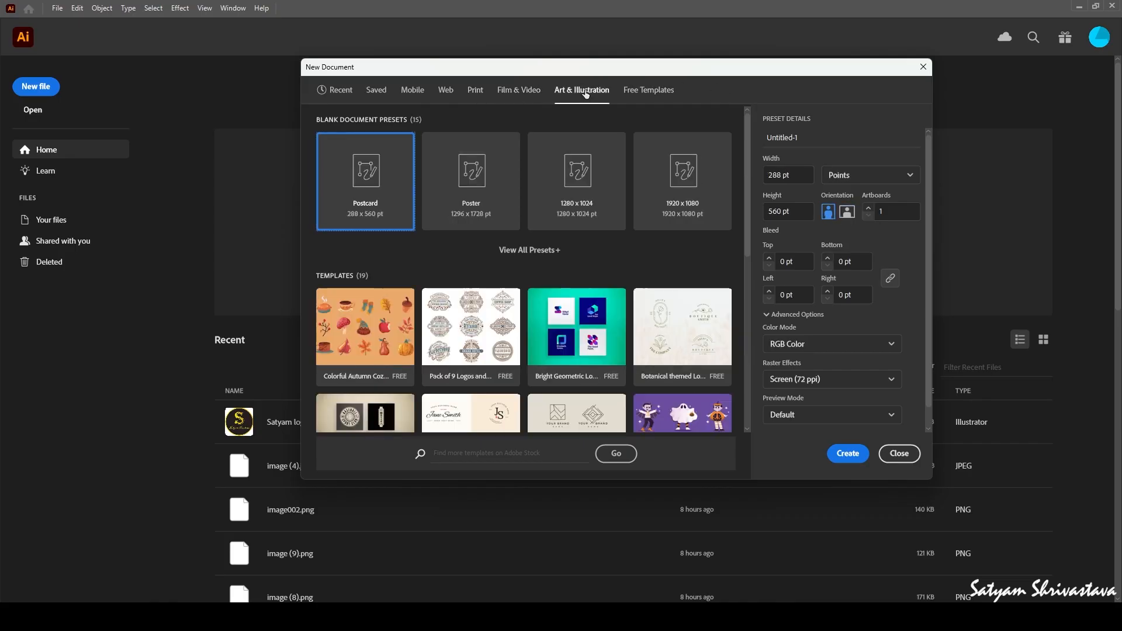
click(352, 93)
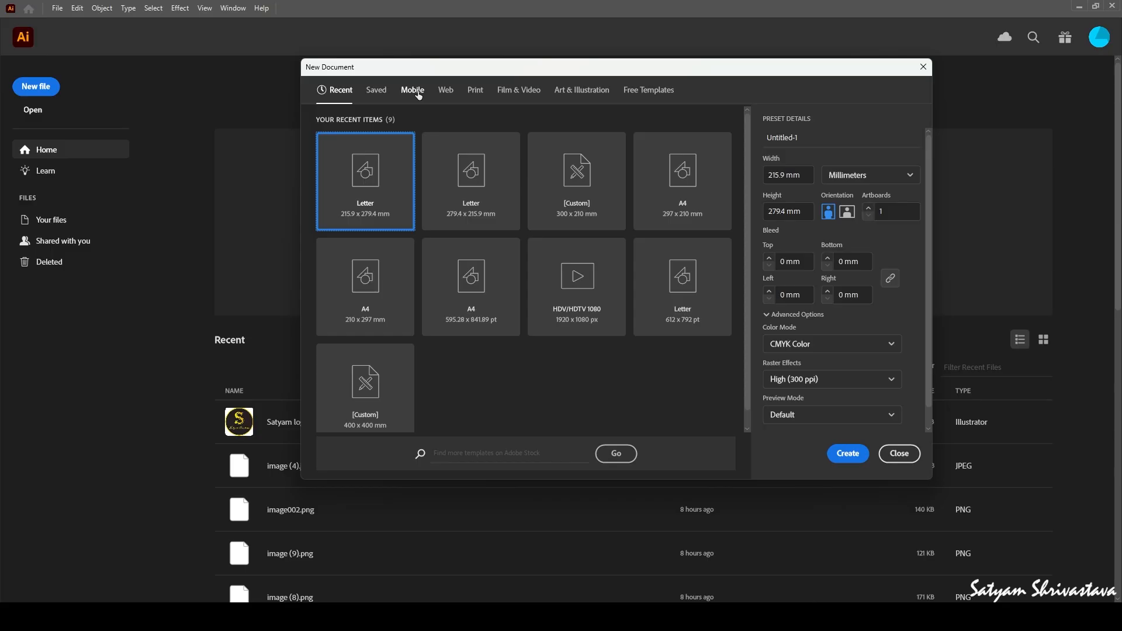
click(446, 91)
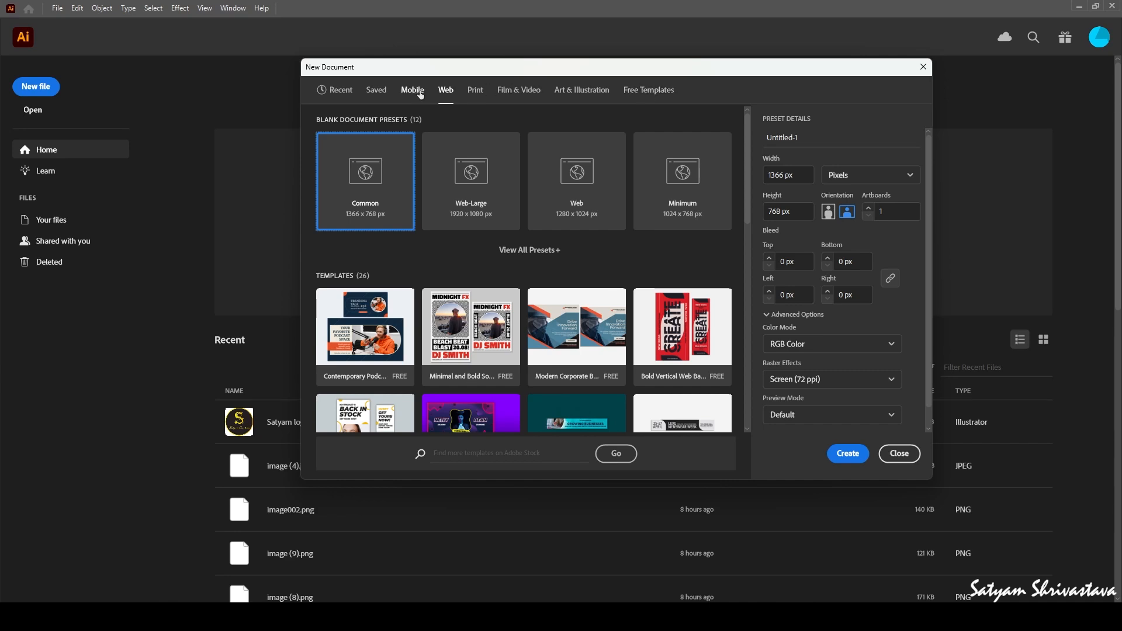
click(340, 90)
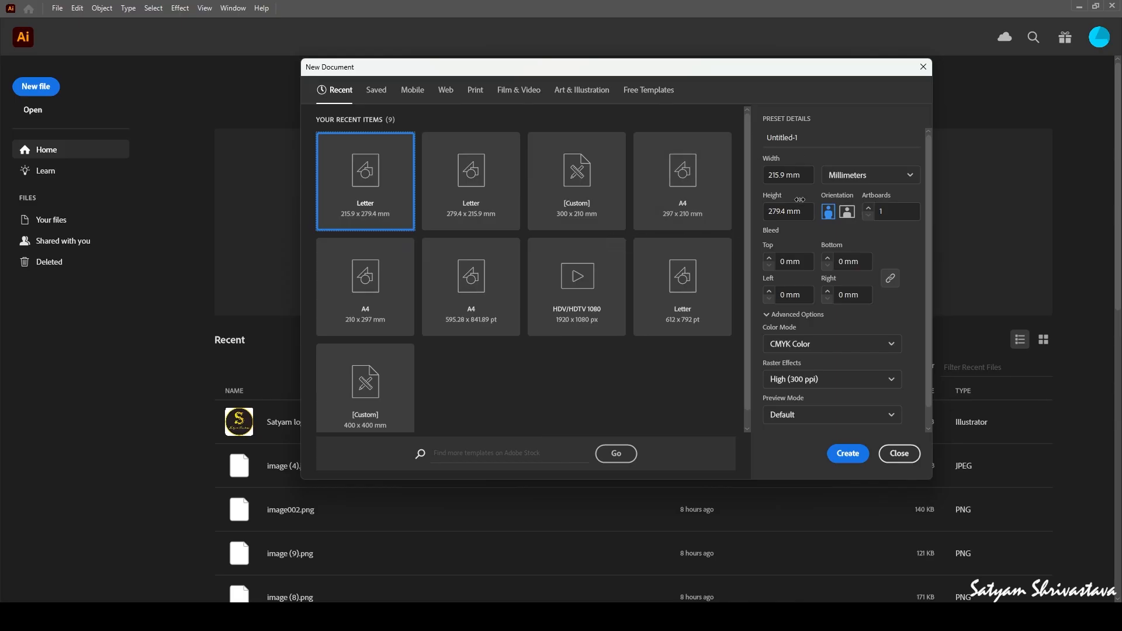
- Name the new document Test and use millimeters as its unit
click(809, 137)
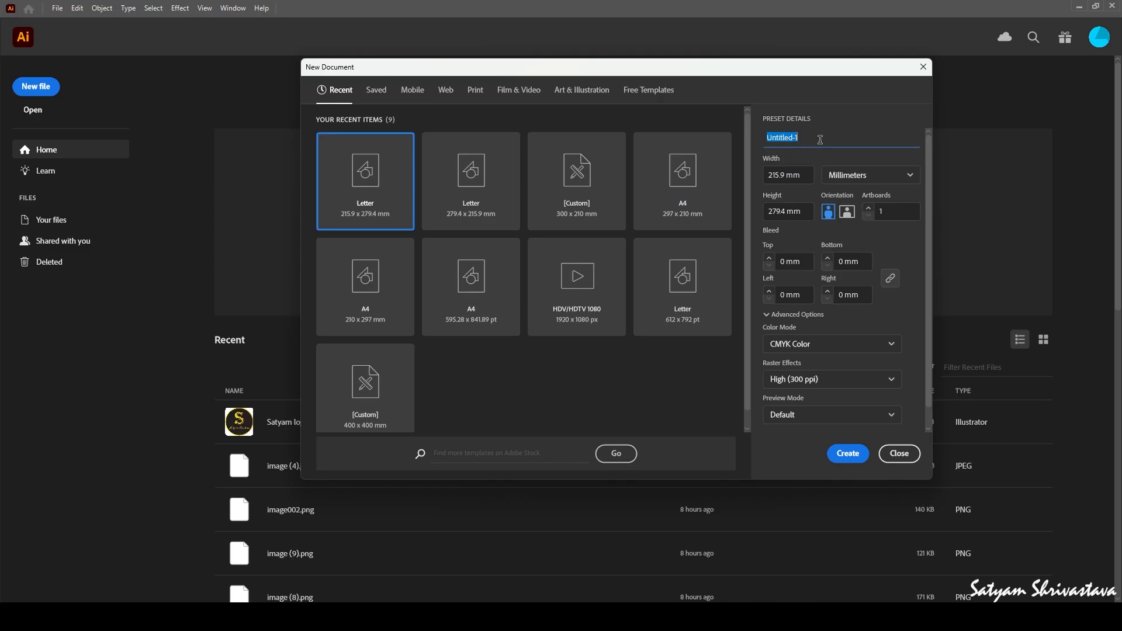
text(Test)
click(900, 175)
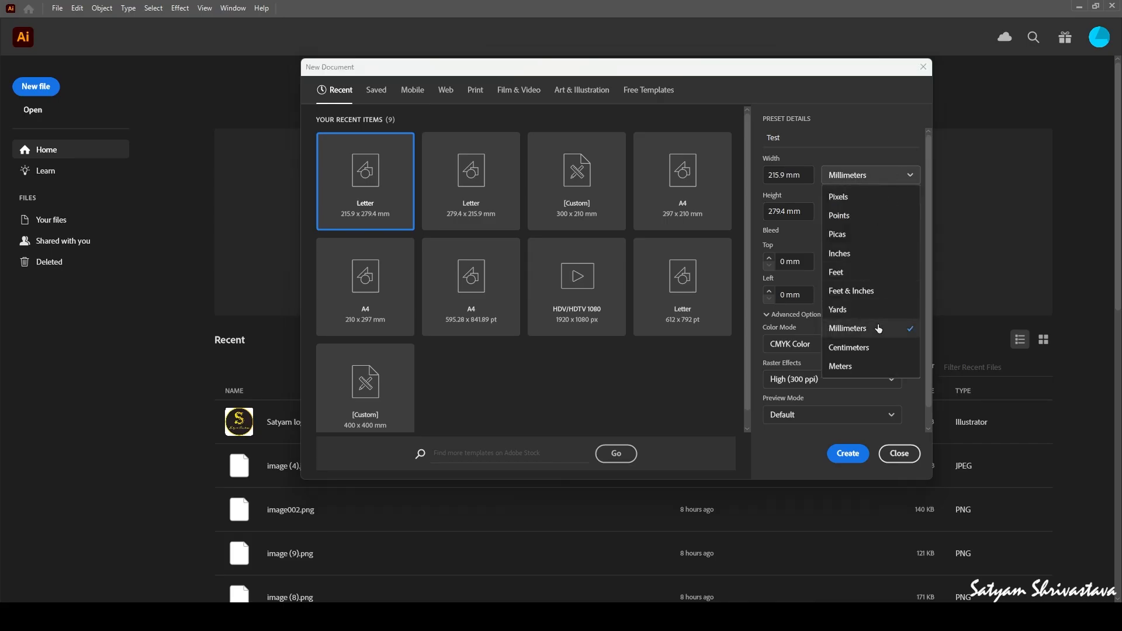
click(878, 328)
click(881, 176)
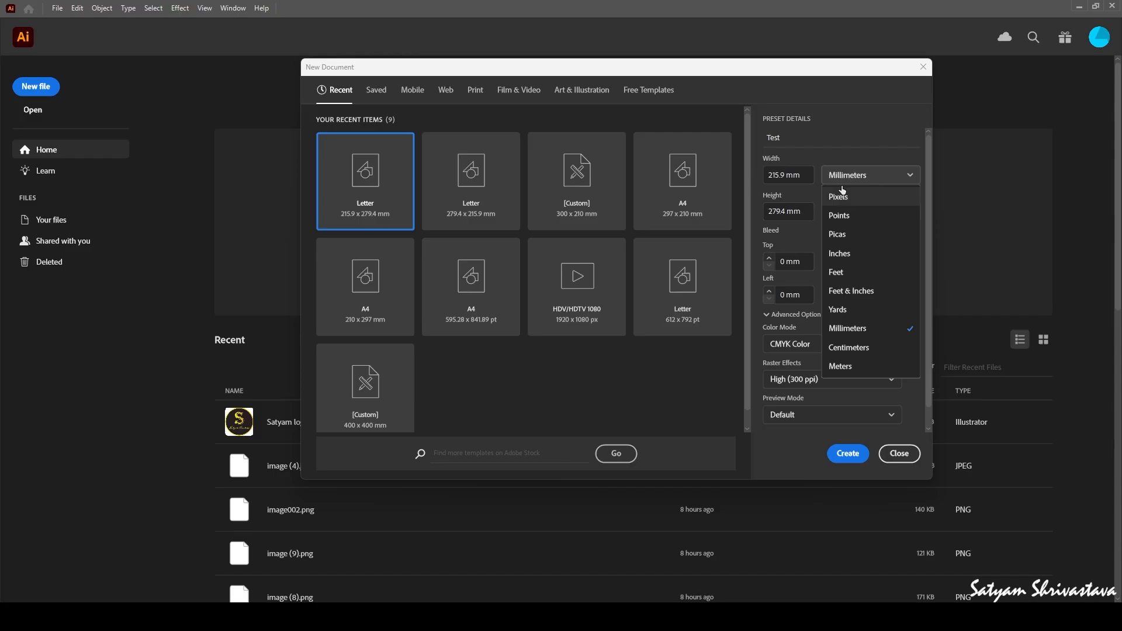
click(833, 124)
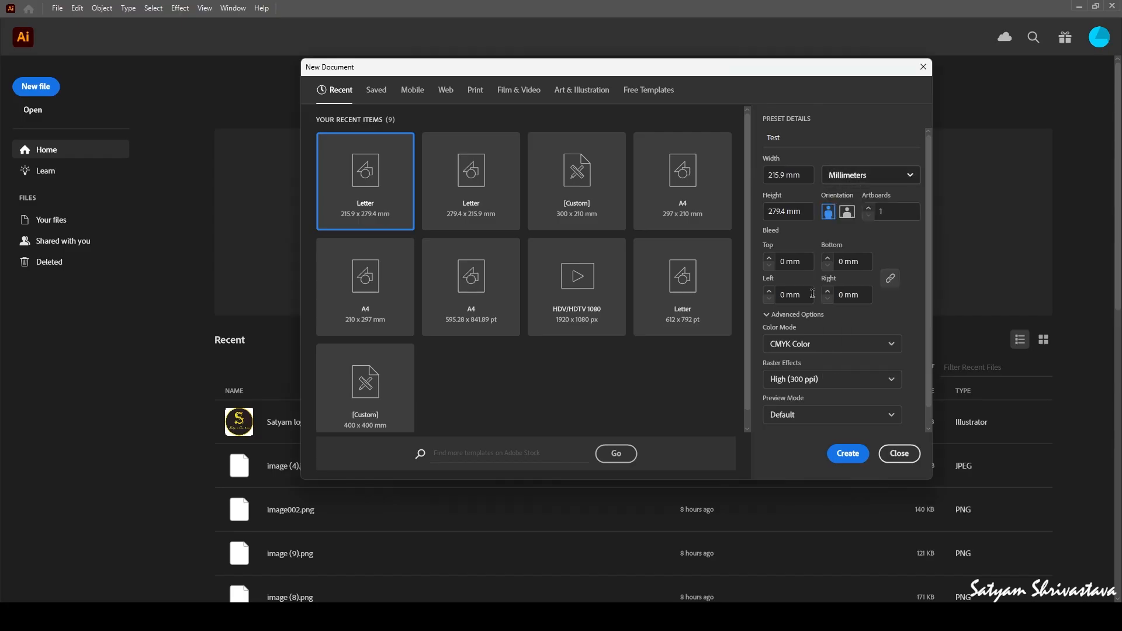
- Set the new document's orientation to landscape
click(848, 217)
click(830, 216)
click(848, 216)
click(834, 220)
click(848, 216)
click(887, 210)
- Change the new document's color mode to RGB Color
click(881, 343)
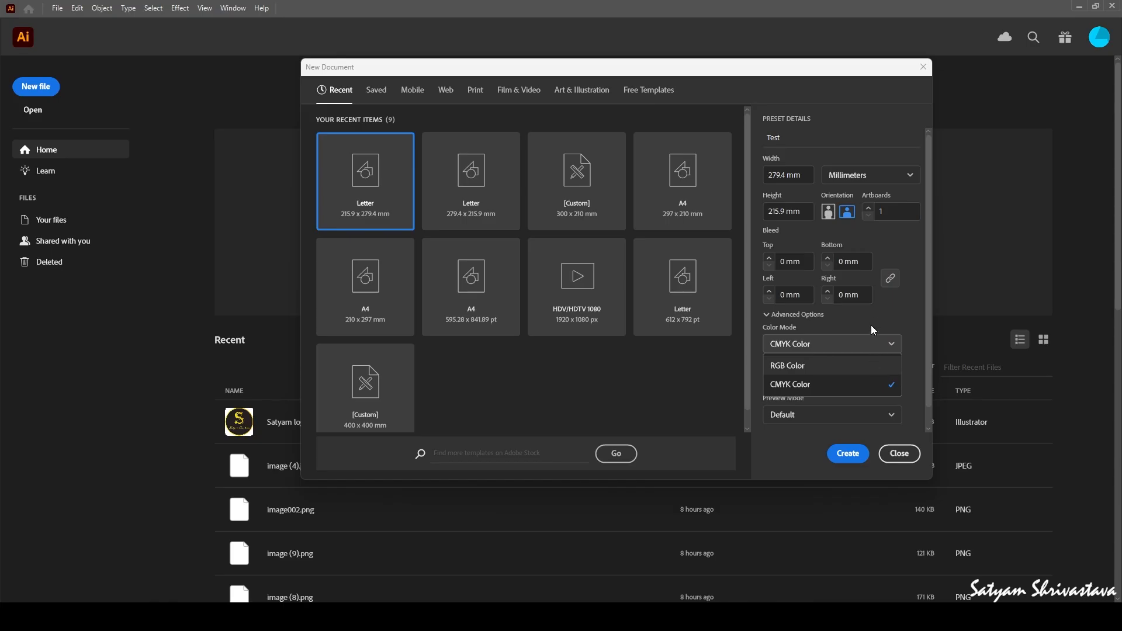
click(874, 318)
click(870, 345)
click(870, 374)
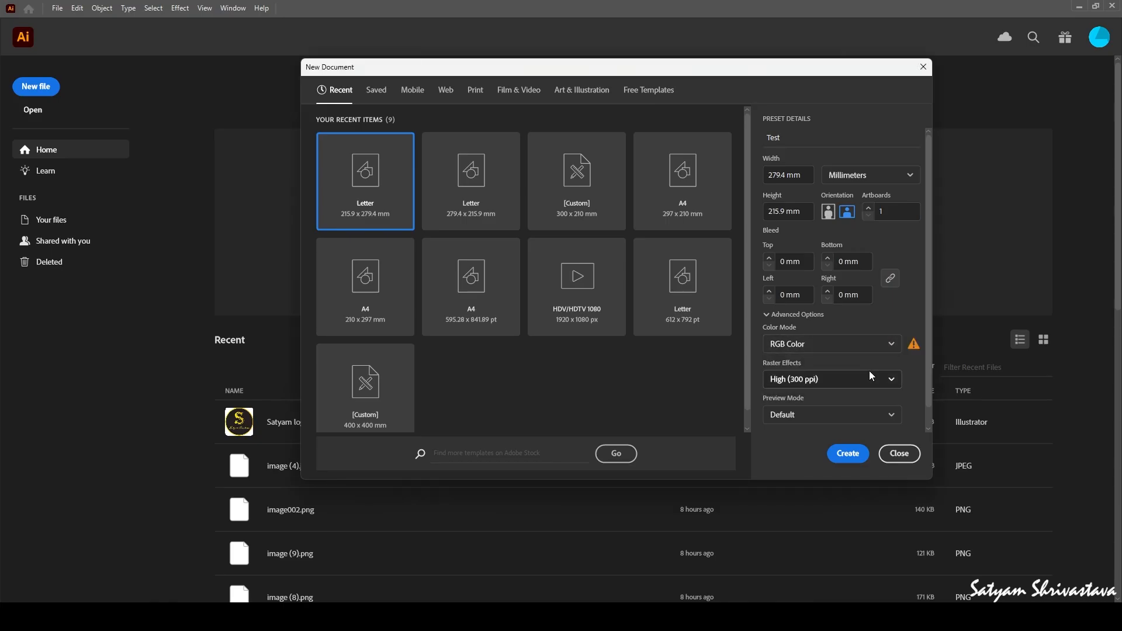
- Set the color mode to CMYK Color and create the document
click(887, 346)
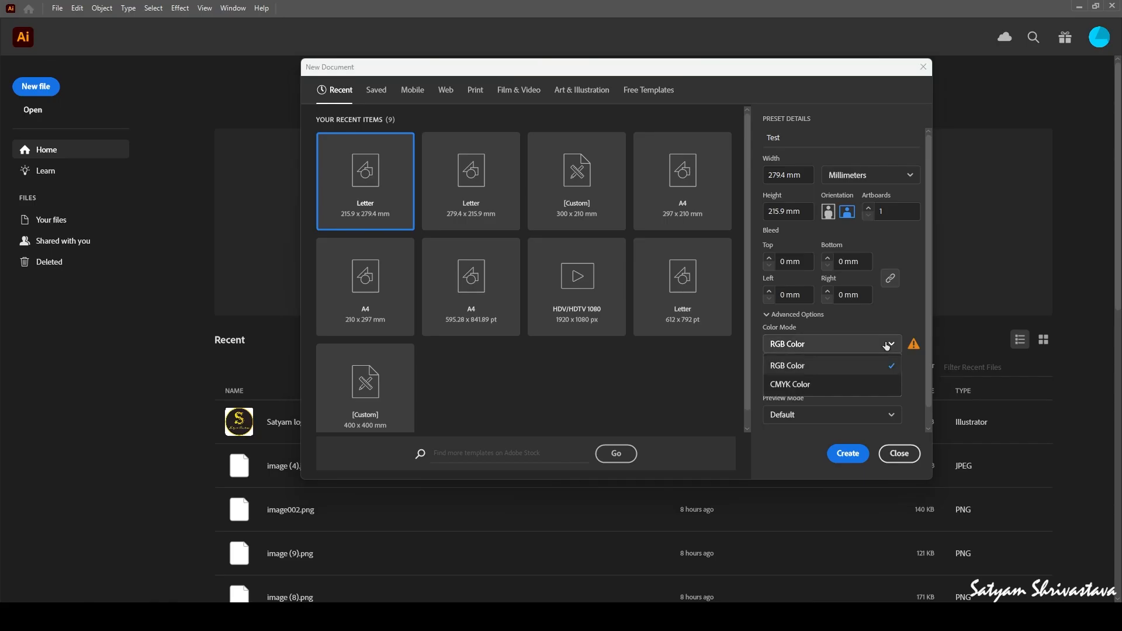
click(852, 383)
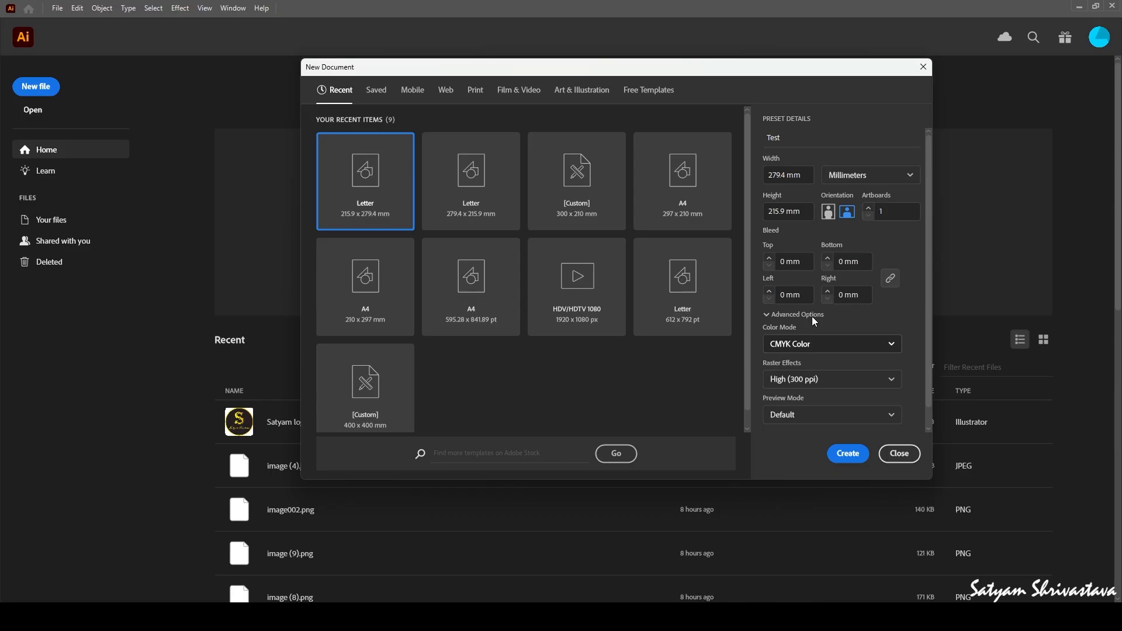
scroll(814, 313, down, 1)
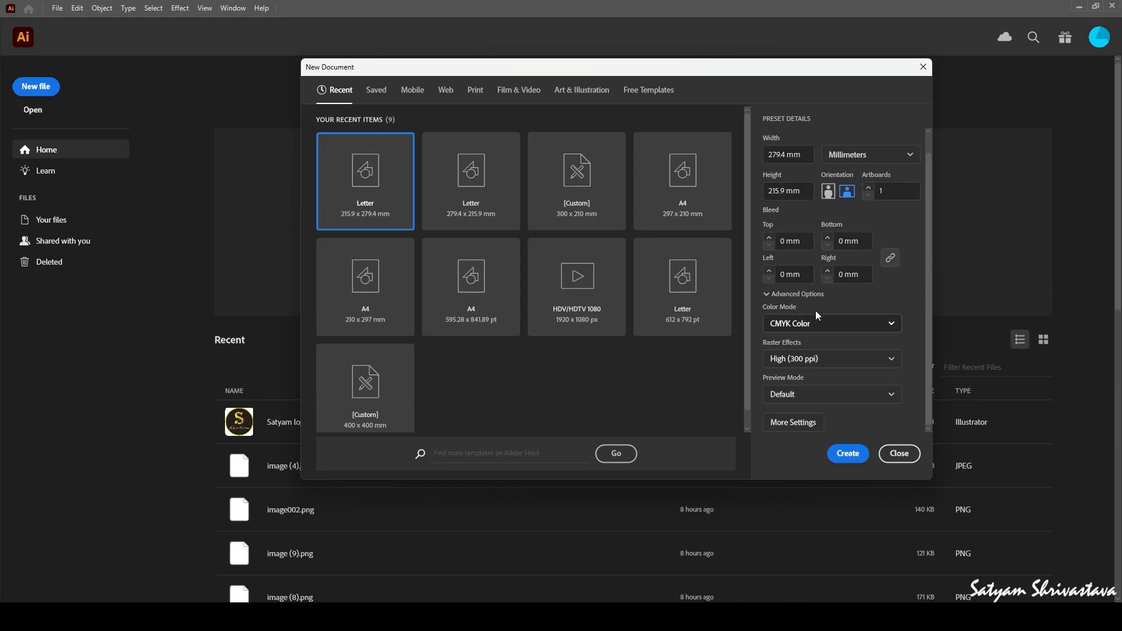
click(852, 459)
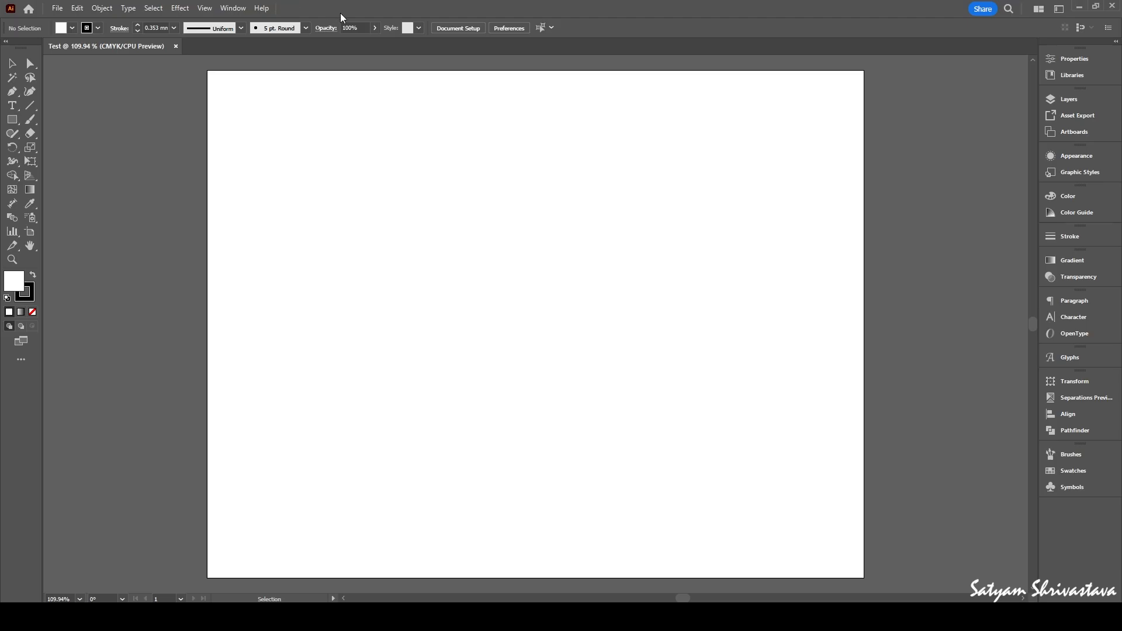
click(59, 8)
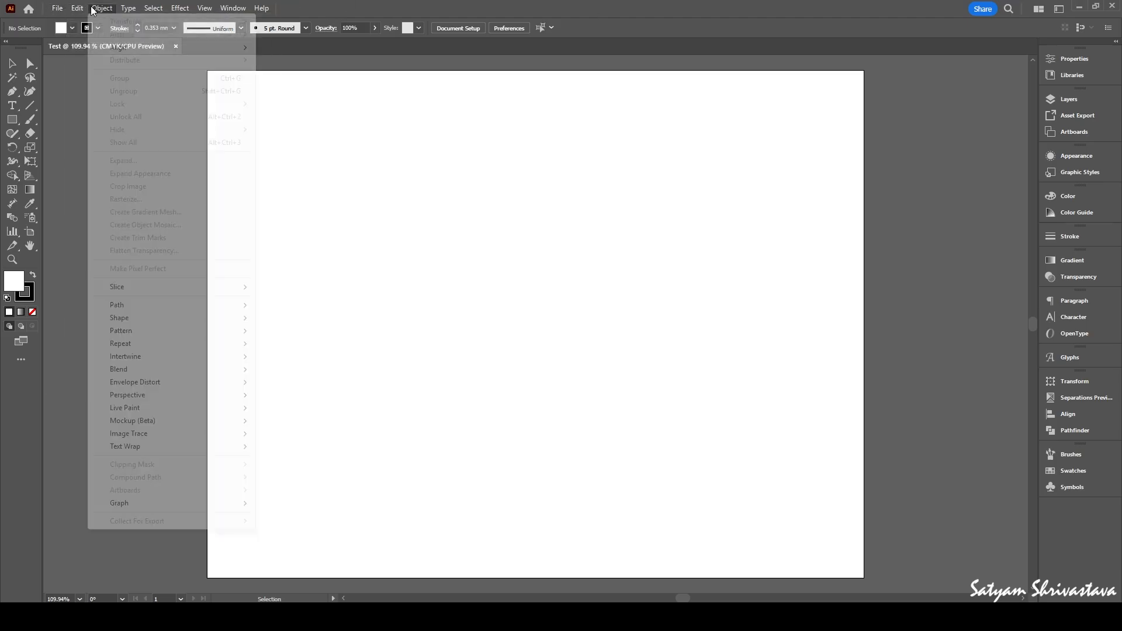
mouse_move(166, 7)
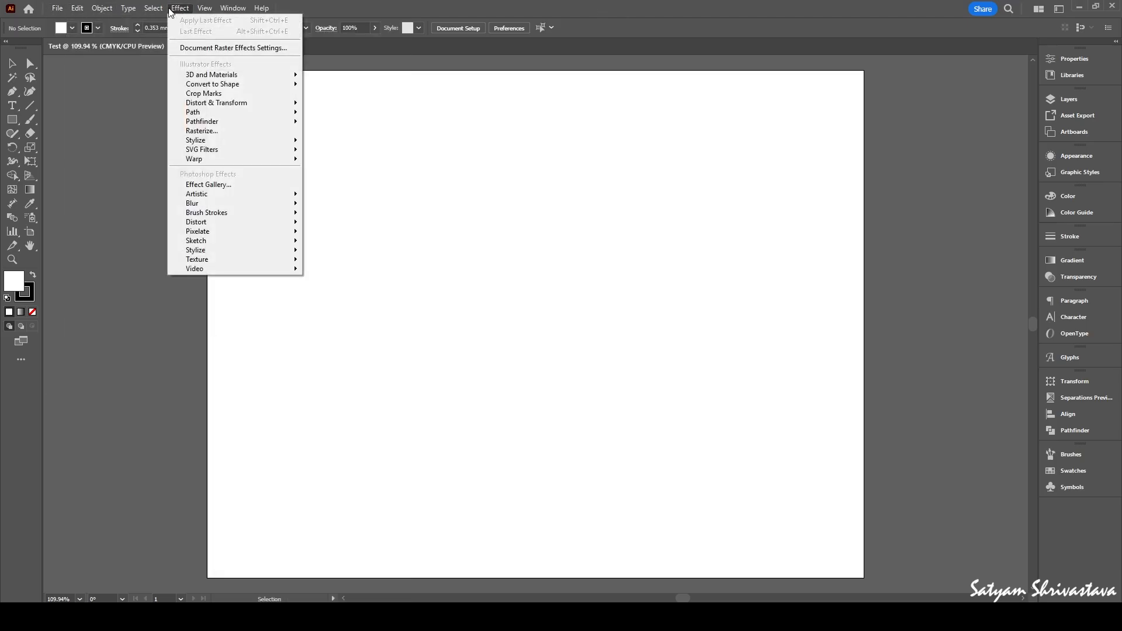
mouse_move(124, 10)
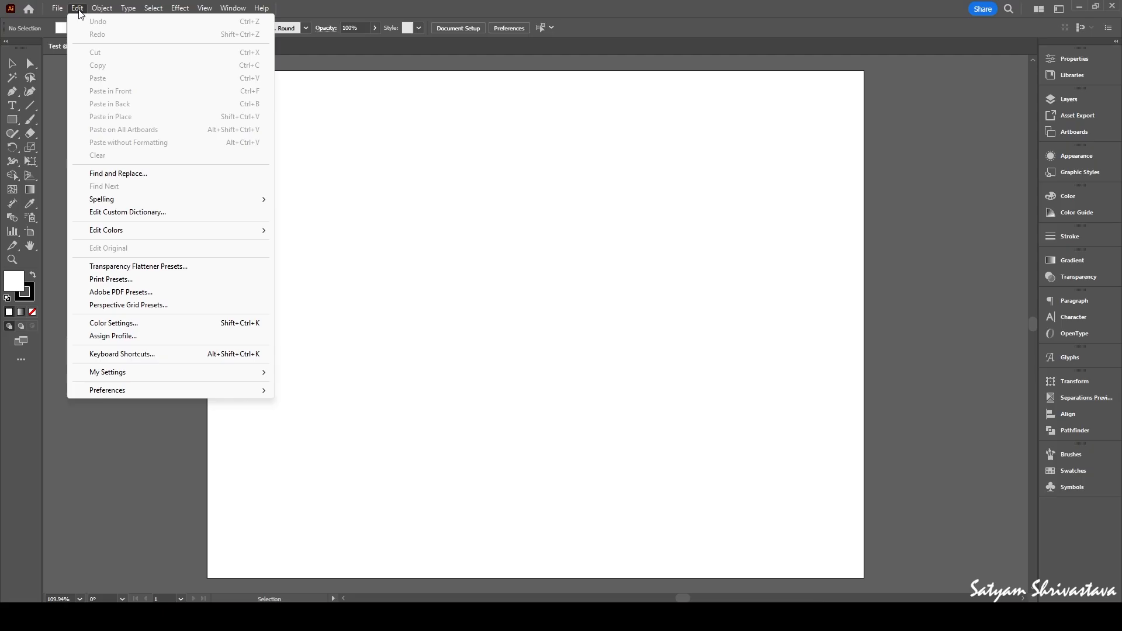
mouse_move(240, 10)
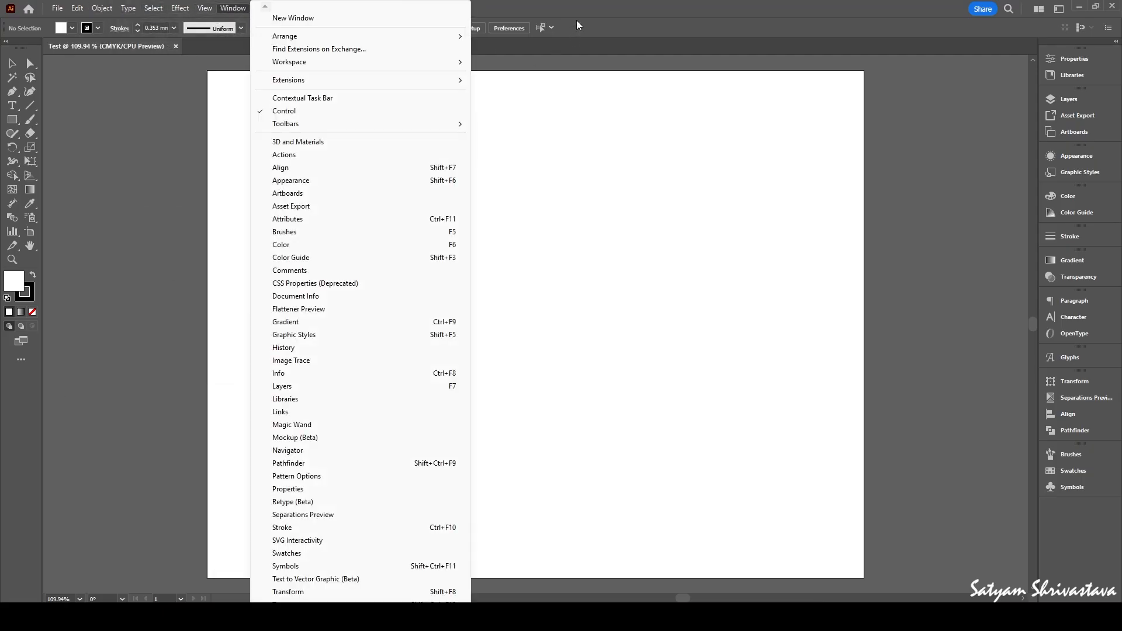
click(576, 20)
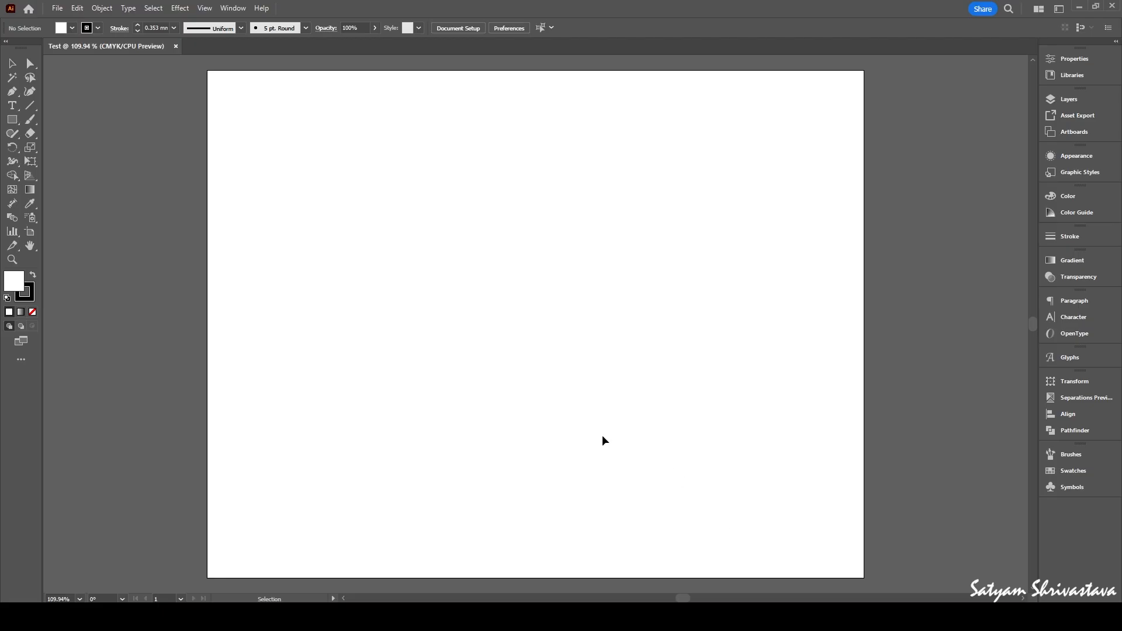
key(t)
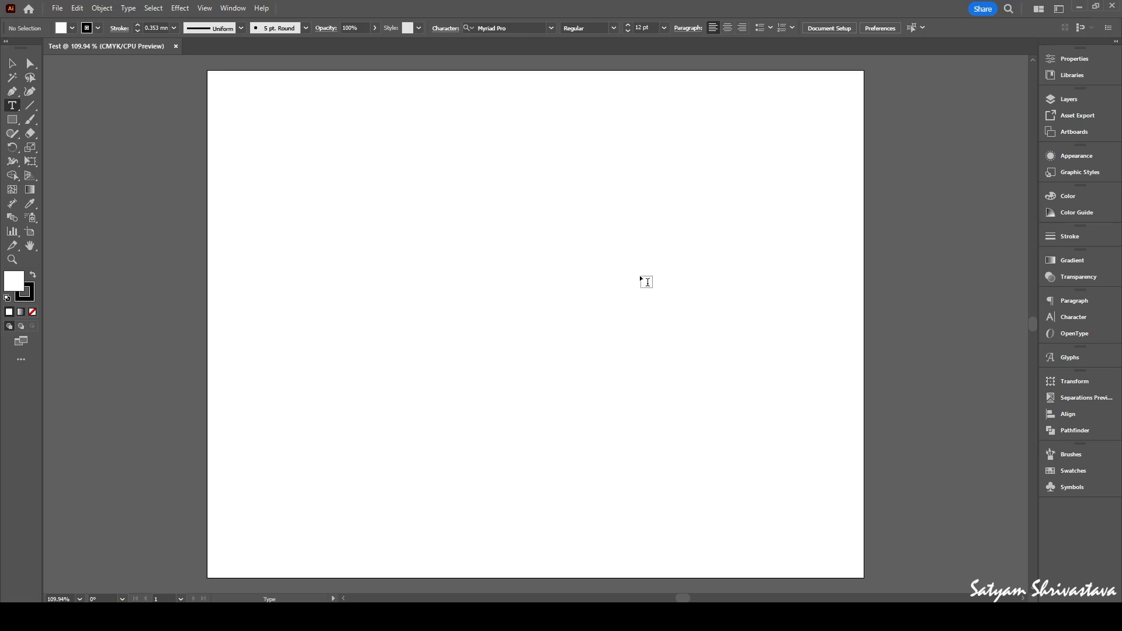
click(12, 63)
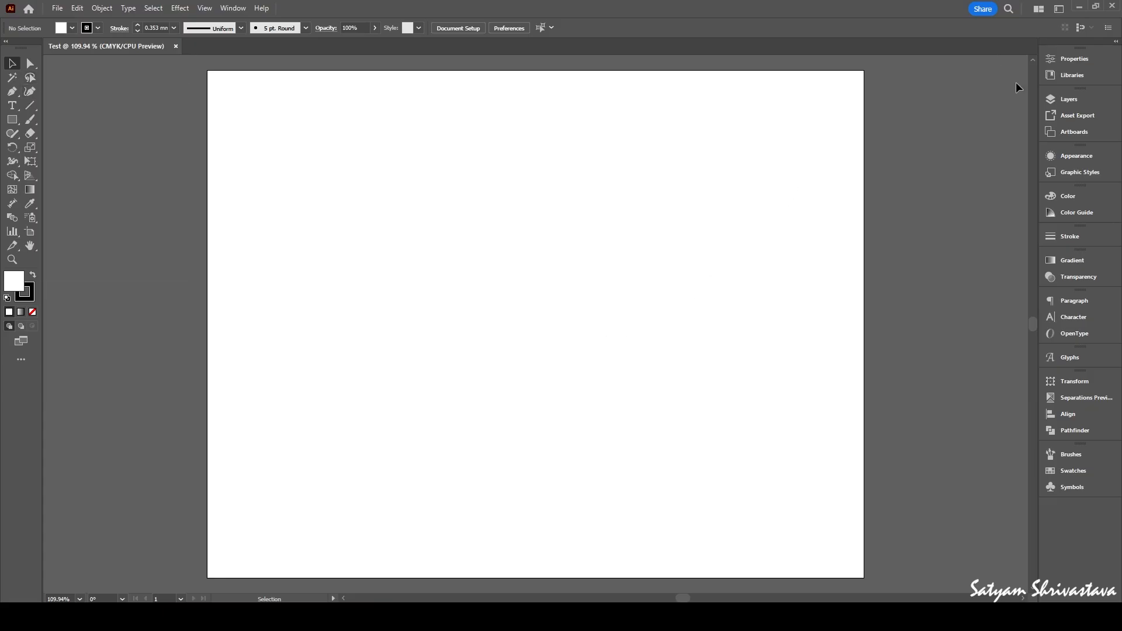
- Look through the document properties, layers, color and Pathfinder options and the list of available workspaces
click(1067, 65)
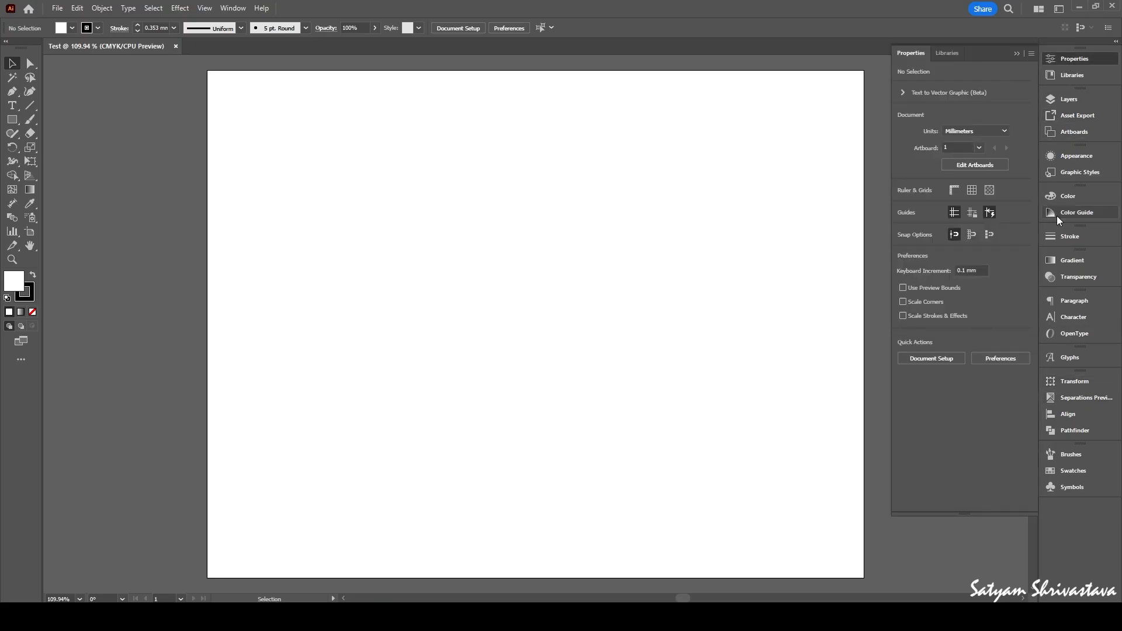
click(1086, 100)
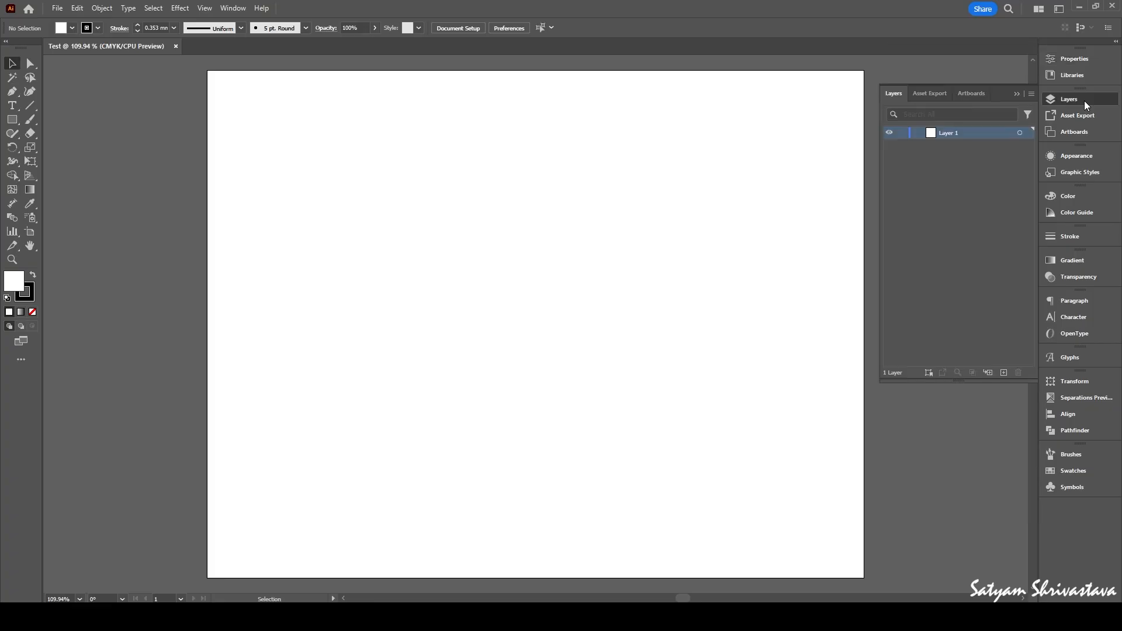
click(1068, 193)
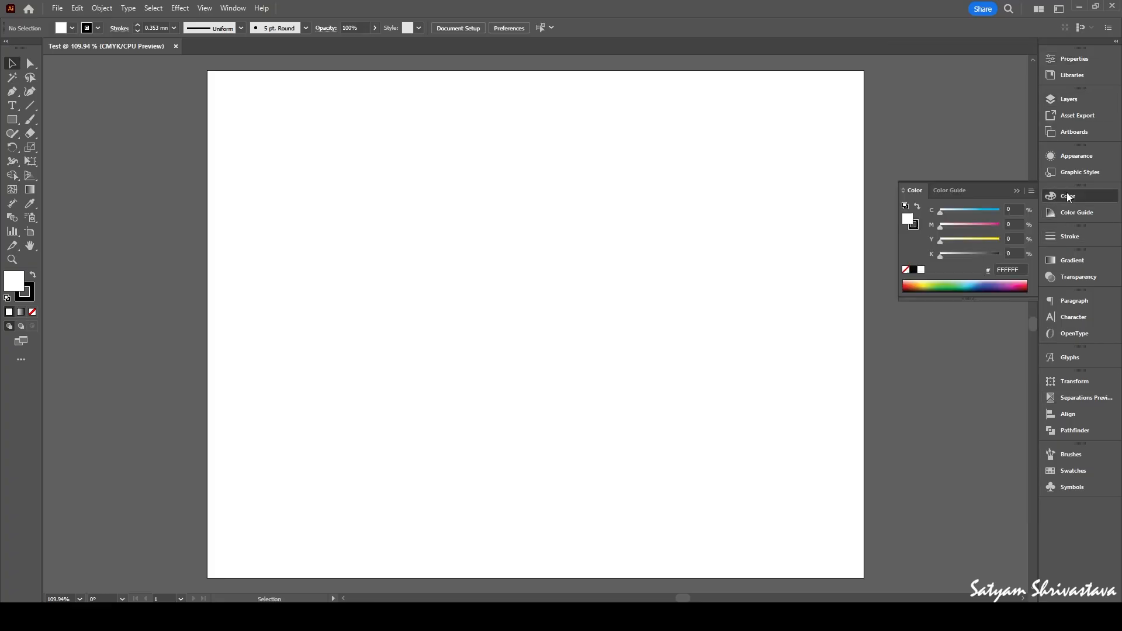
click(1076, 428)
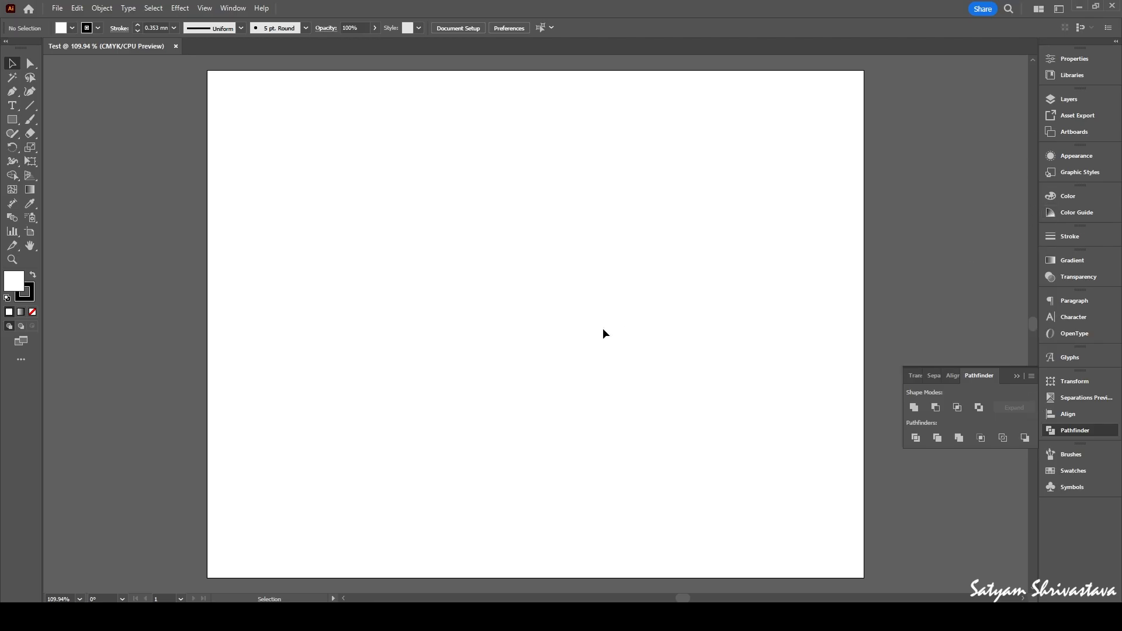
click(1063, 17)
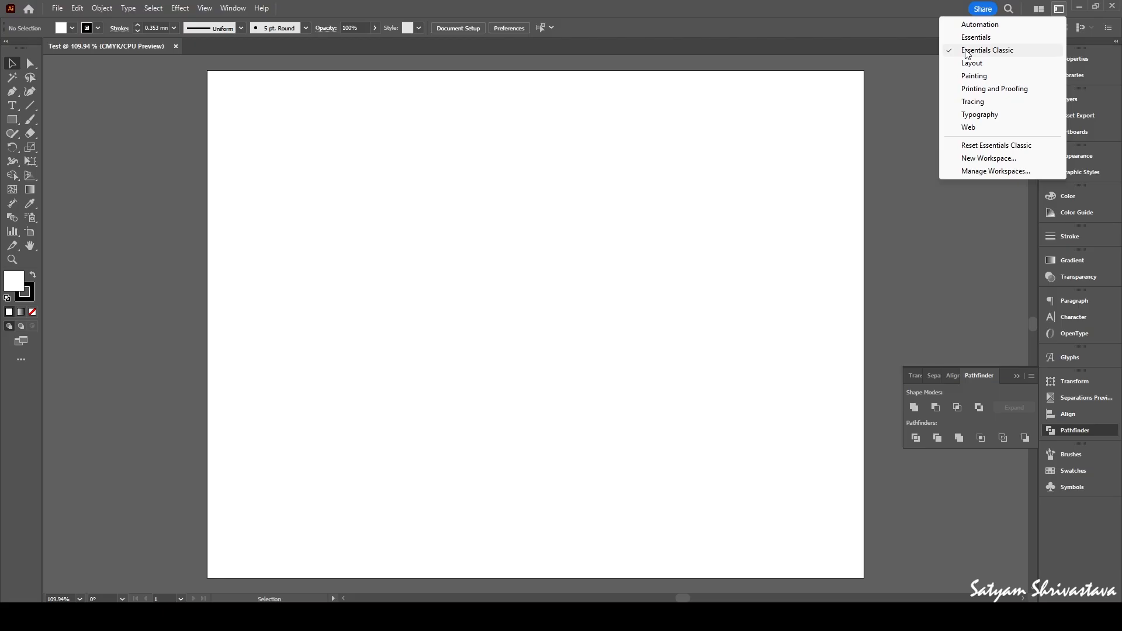
click(498, 199)
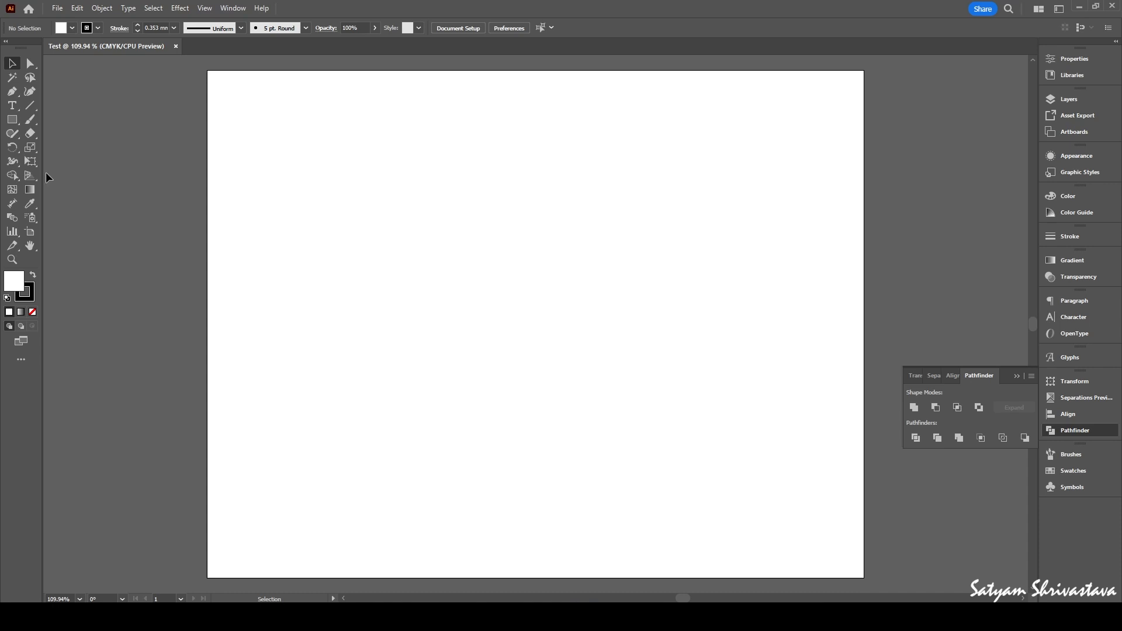
- Draw two large rectangles side by side in the artboard's upper half, the right one about 83 by 105 mm
click(13, 120)
key(Tab)
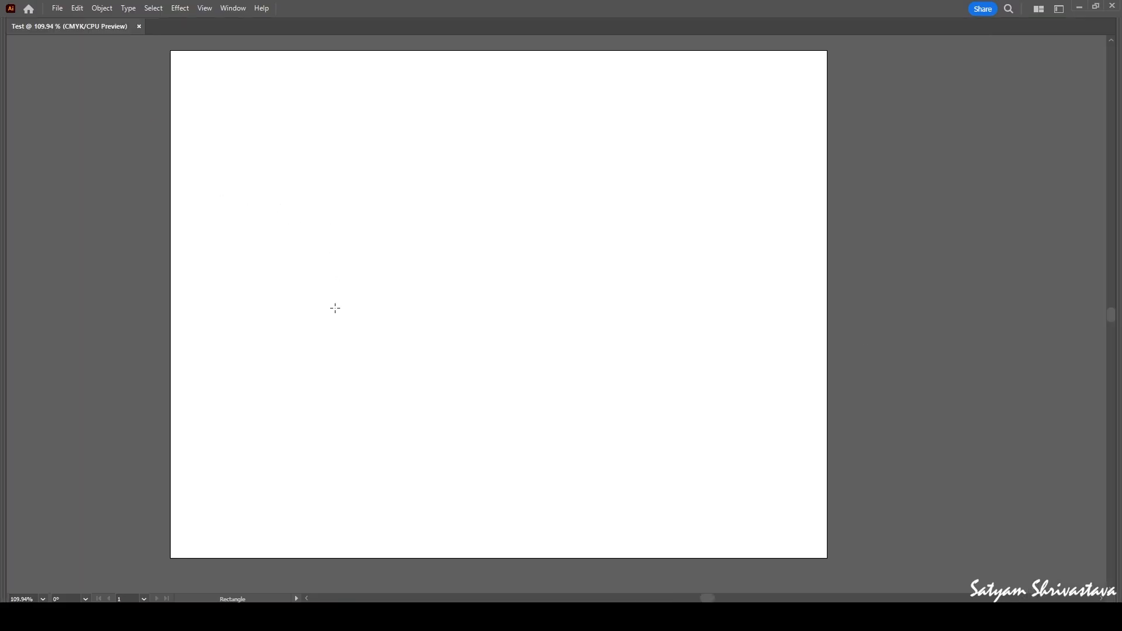
key(Tab)
drag(231, 120, 435, 329)
drag(782, 119, 587, 366)
- Draw a narrow upright rectangle in the artboard's lower half and a square of about 34.7 mm to its right
scroll(327, 357, down, 2)
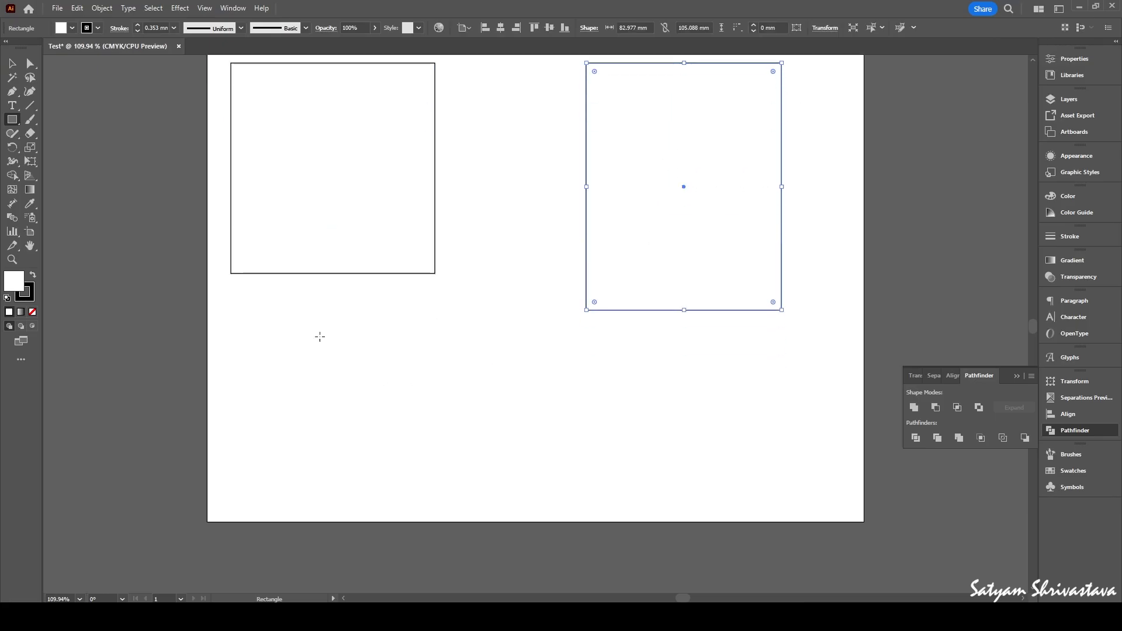
drag(317, 334, 391, 473)
mouse_move(535, 382)
mouse_down()
mouse_move(461, 429)
mouse_move(454, 463)
mouse_up()
- Create a 40 by 40 mm rectangle by exact size in the gap between the two large rectangles
scroll(564, 328, up, 3)
click(494, 281)
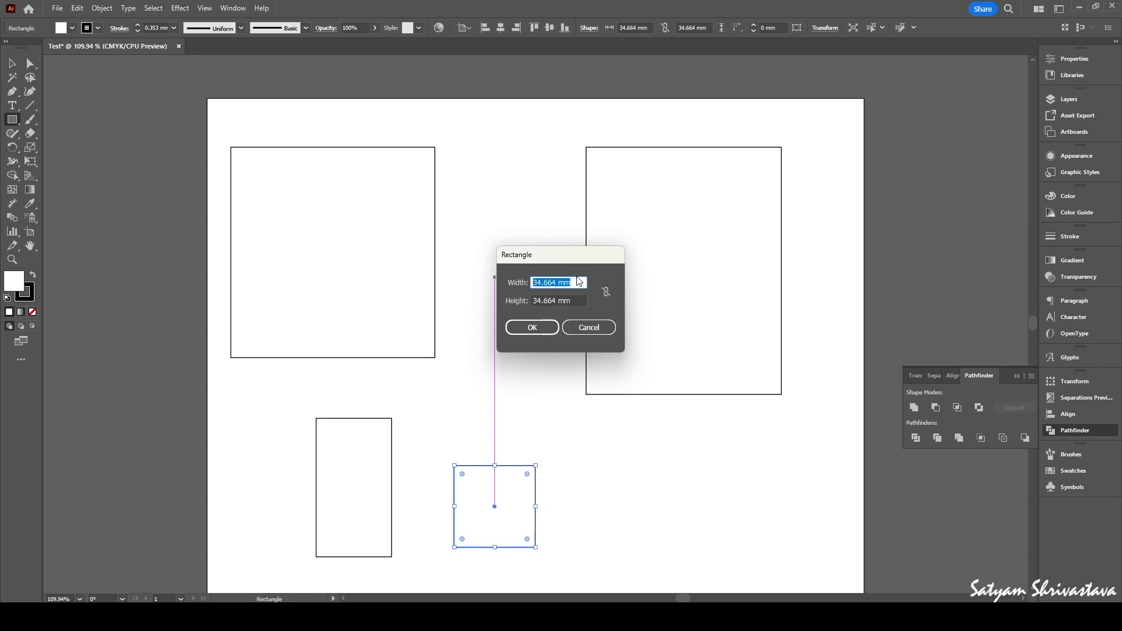
text(40)
triple_click(574, 297)
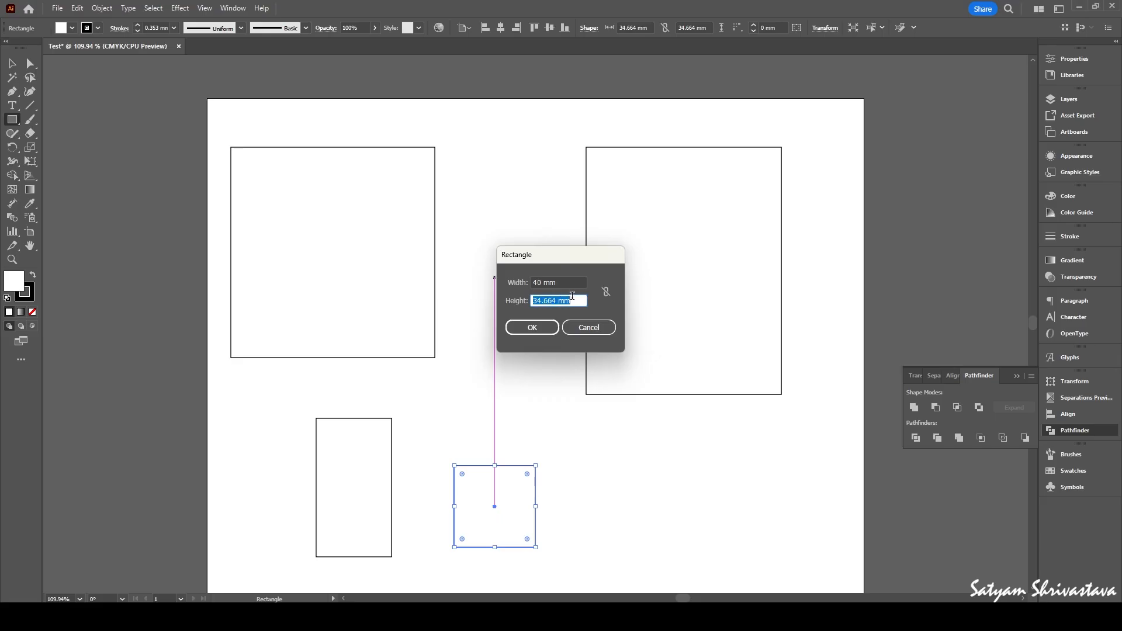
text(40 mm)
key(Return)
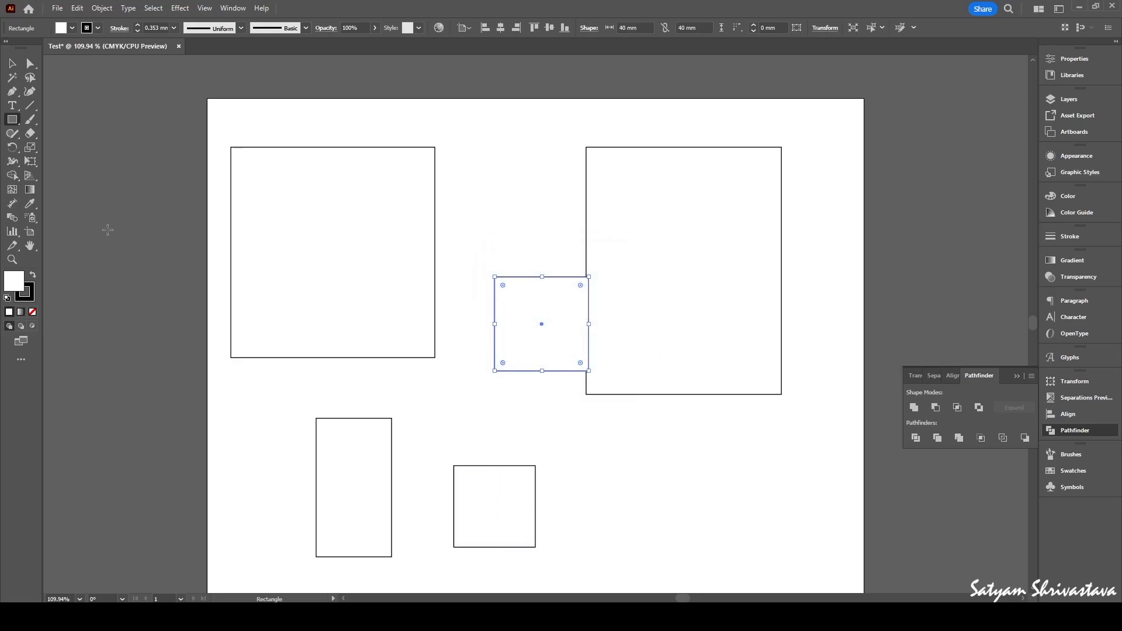
- Move the 40 mm square about 7.5 mm left, clear of the large right rectangle, and deselect it
click(12, 63)
drag(514, 352, 497, 352)
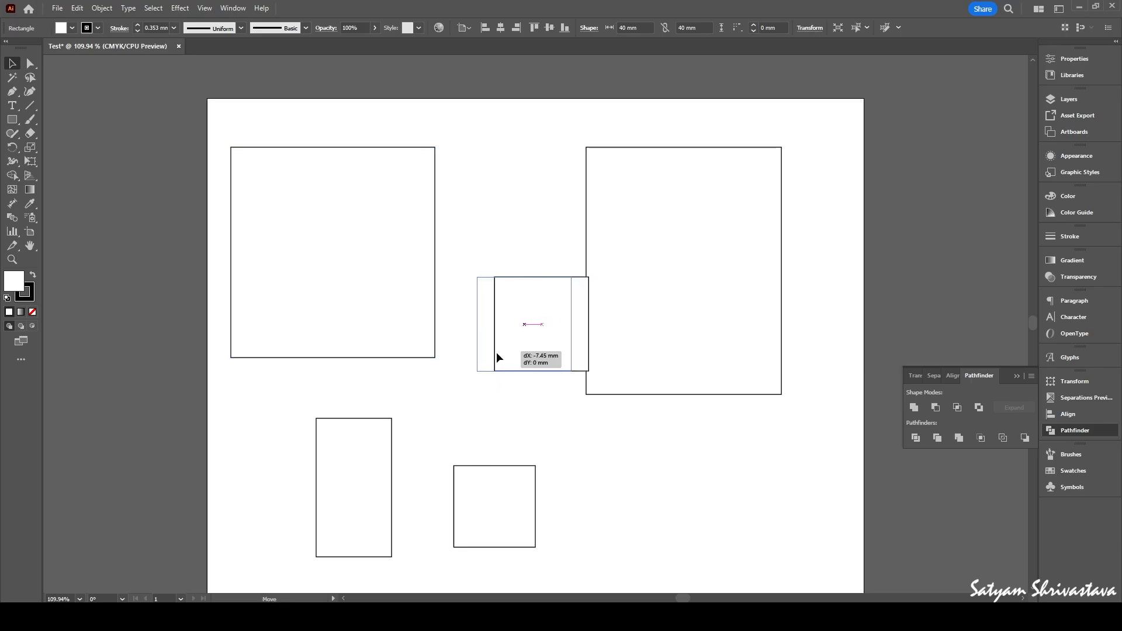
click(485, 405)
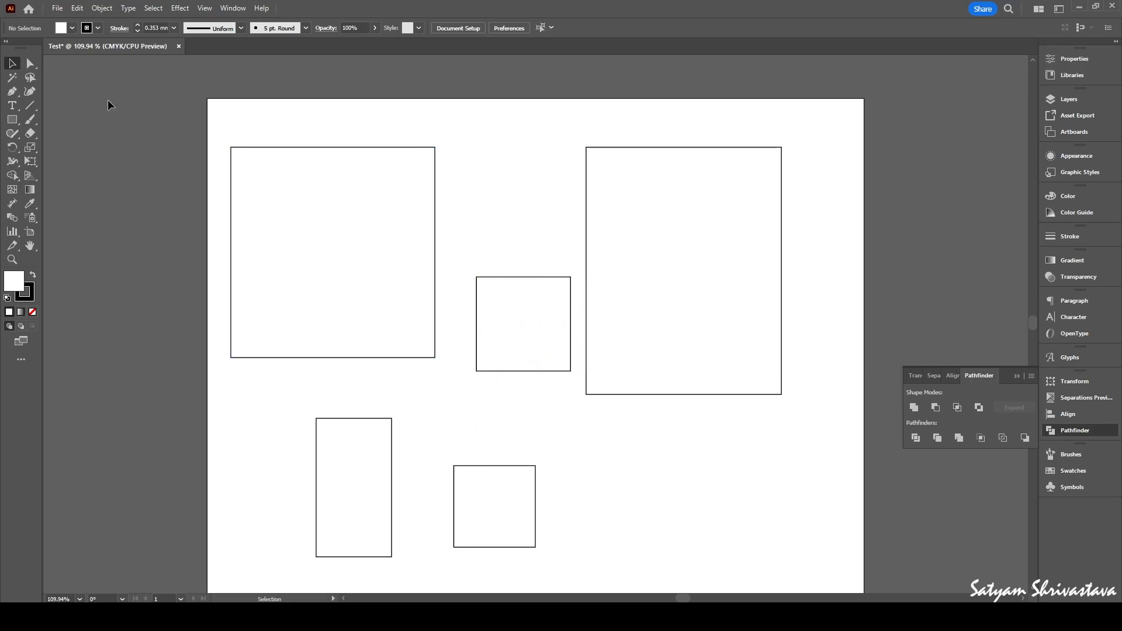
- Draw a circle about 62.9 mm across with the Ellipse tool, to the right of the artboard's lower square
click(11, 121)
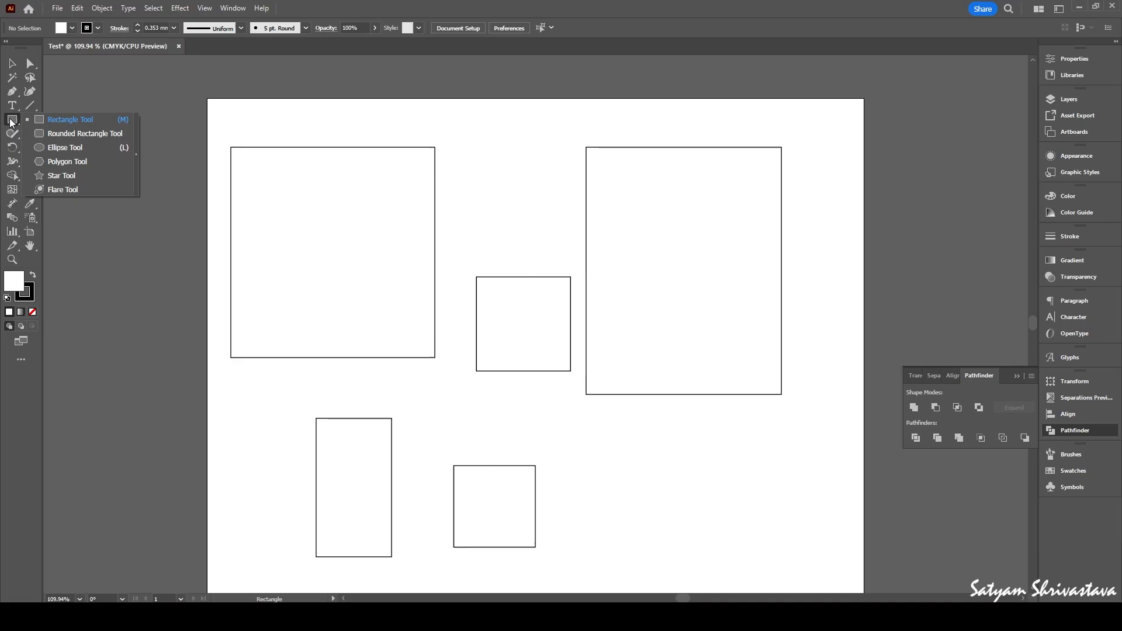
click(86, 151)
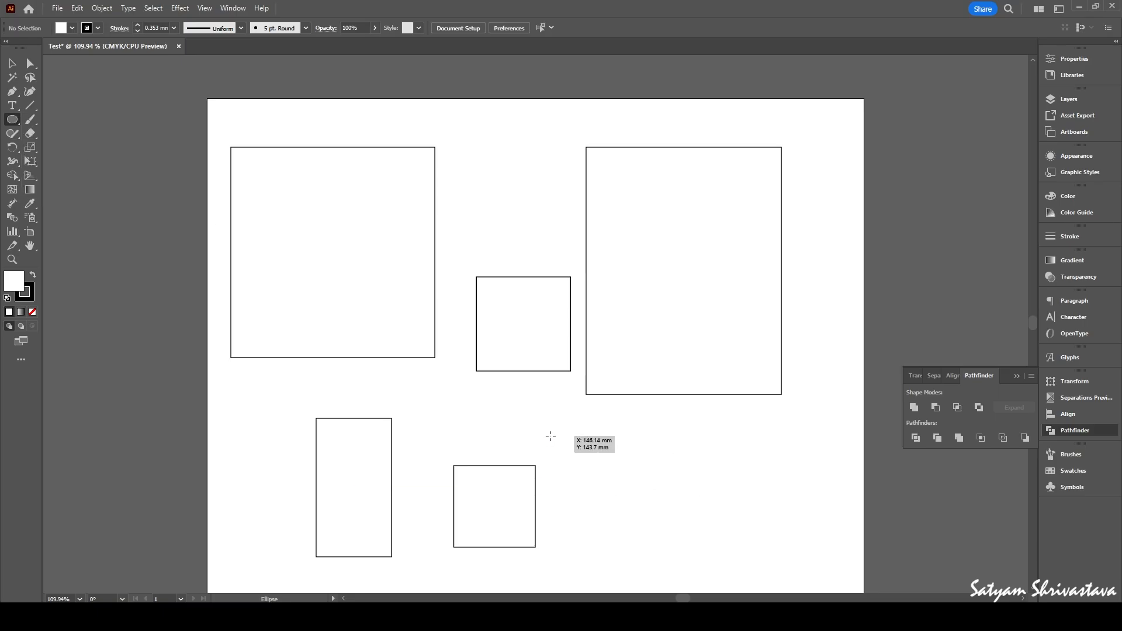
drag(565, 433, 713, 560)
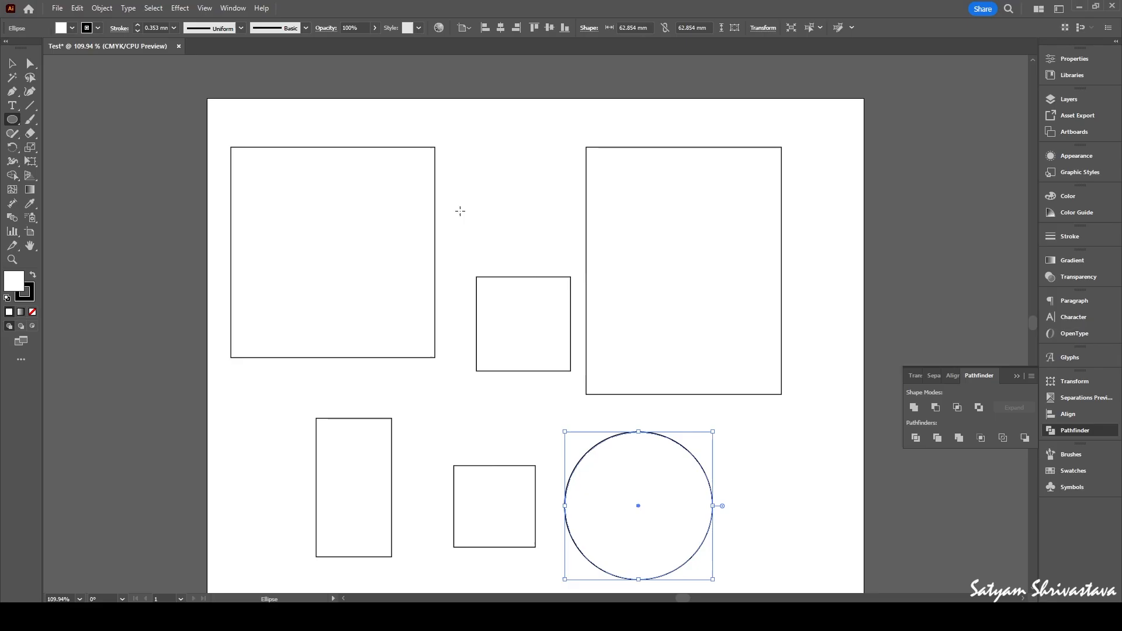
- Rearrange the shapes: shift the large left rectangle slightly right and down, raise the 40 mm square, and place the narrow upright rectangle beneath it
key(v)
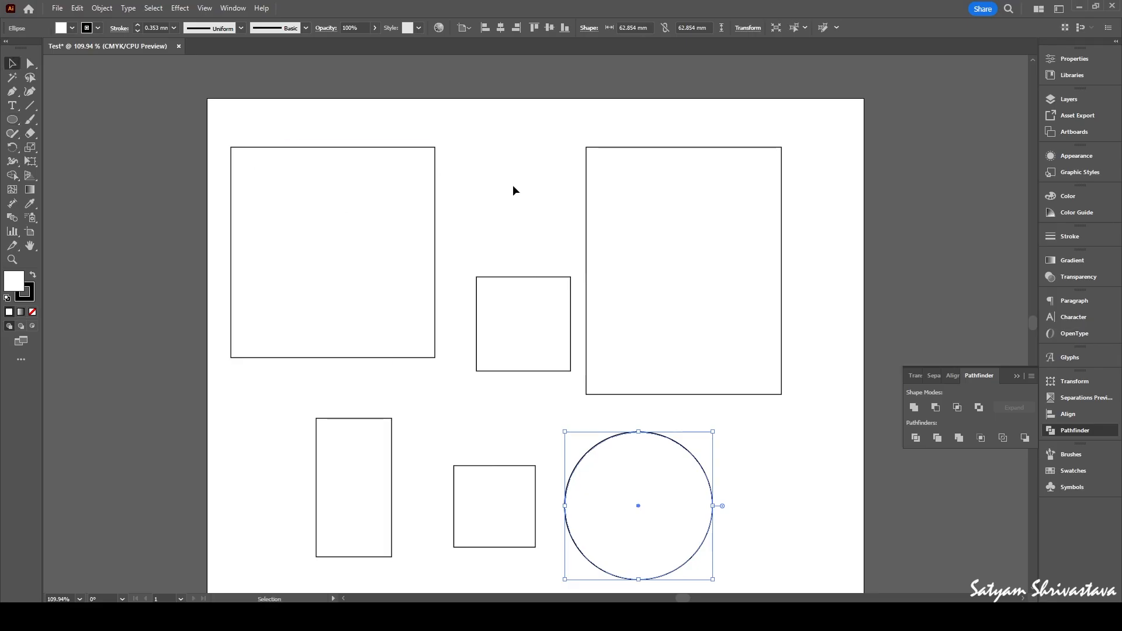
click(377, 232)
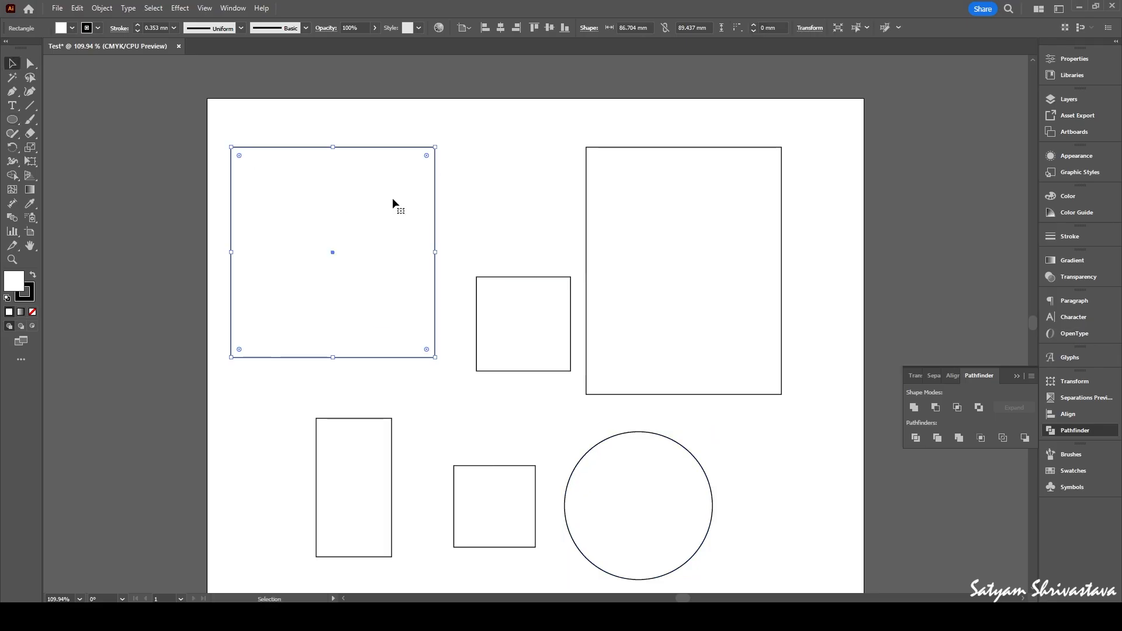
drag(342, 184, 313, 213)
drag(515, 320, 495, 194)
drag(360, 311, 403, 302)
drag(354, 483, 524, 330)
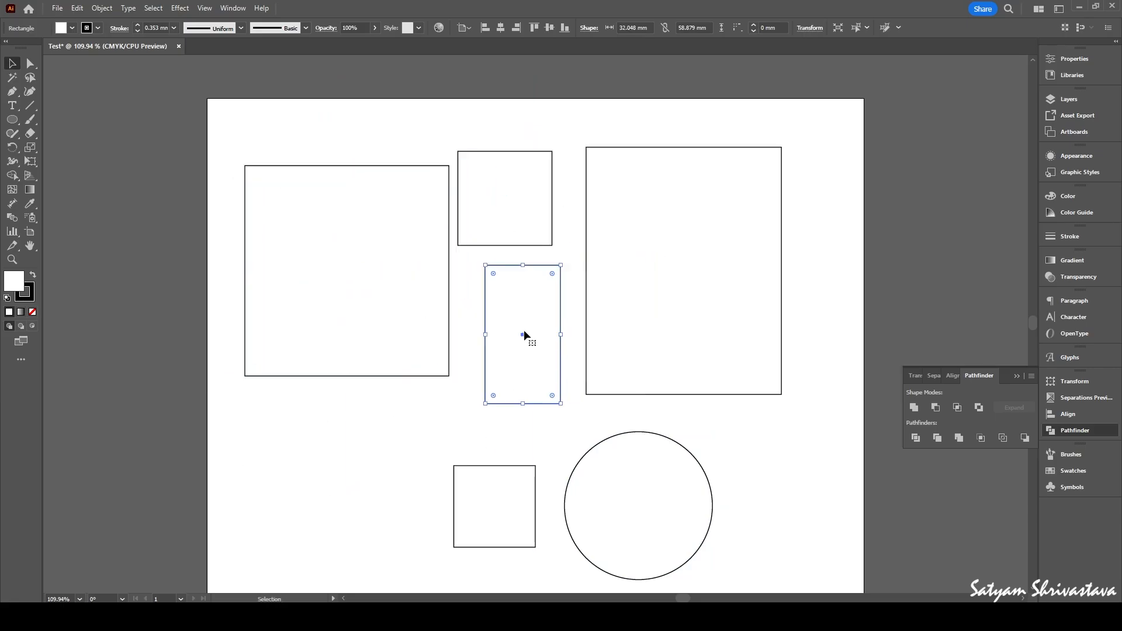
- Rotate the large right rectangle clockwise slightly past a quarter turn and shrink the 40 mm square to about 32.9 by 36.8 mm
click(780, 148)
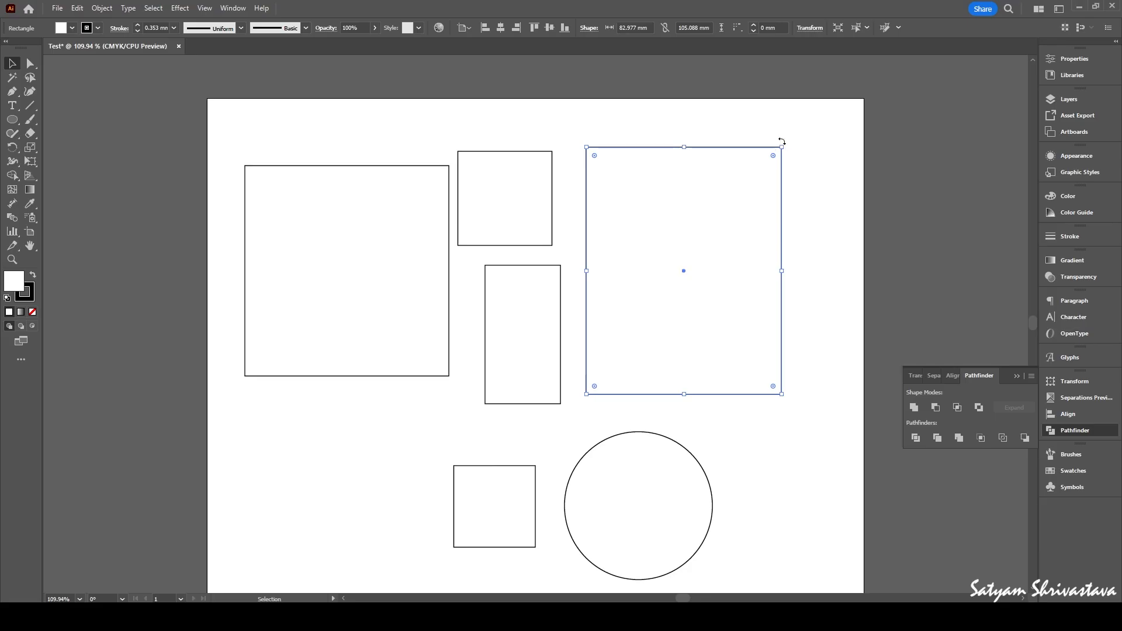
drag(782, 142, 789, 385)
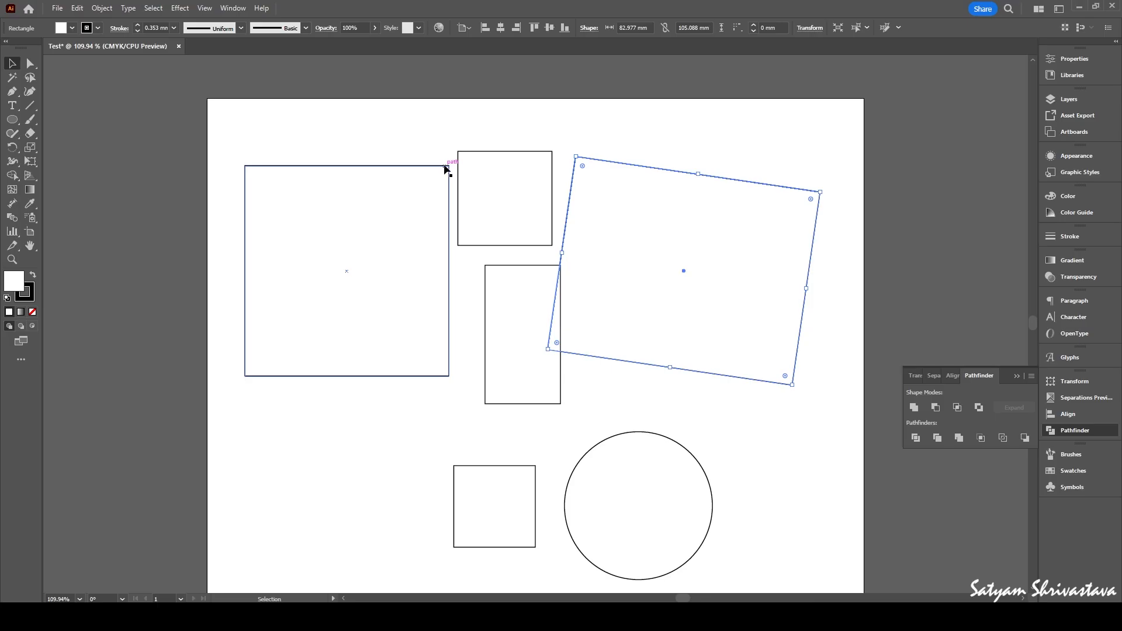
click(529, 158)
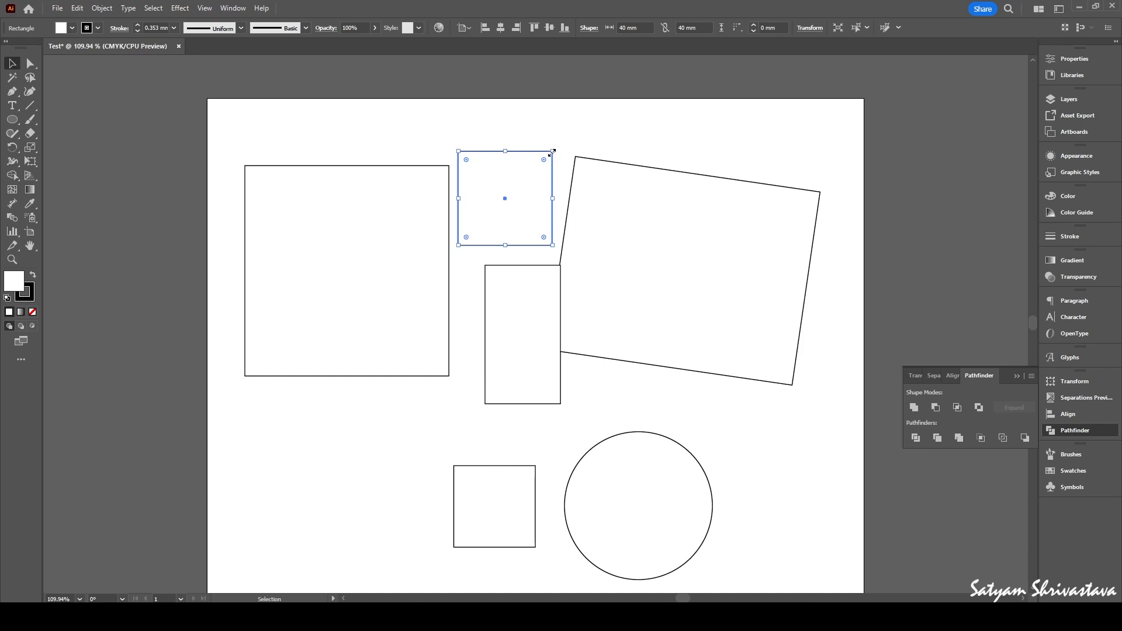
mouse_move(551, 153)
mouse_down()
mouse_move(543, 158)
mouse_move(550, 139)
mouse_move(576, 122)
mouse_move(536, 160)
mouse_up()
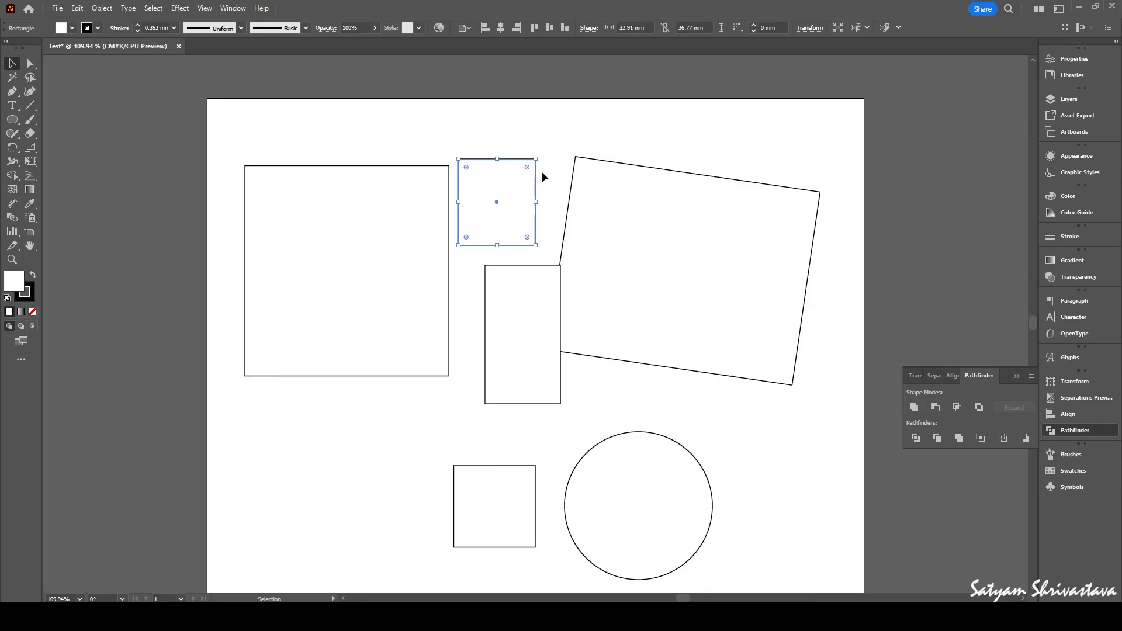
- Scale the tilted rectangle down to about 75 by 62 mm overall and move it up and right, clear of the upright rectangle
click(784, 224)
drag(820, 192, 724, 249)
drag(650, 275, 704, 231)
click(601, 172)
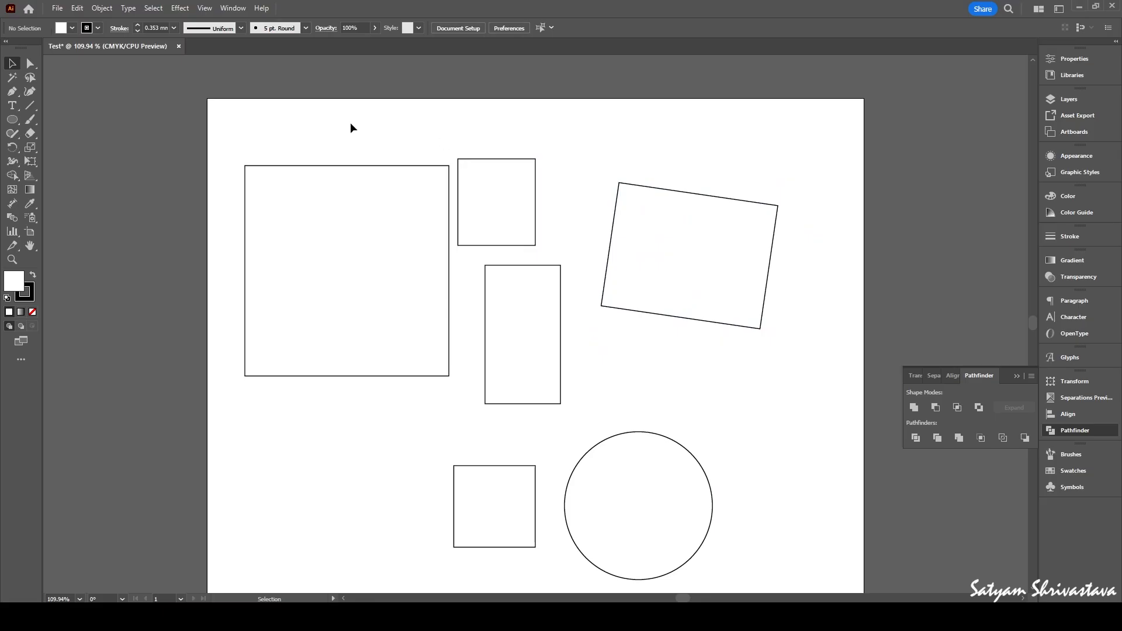
- Move only the tilted rectangle's upper-right anchor point 9 mm to the left using Direct Selection
click(30, 63)
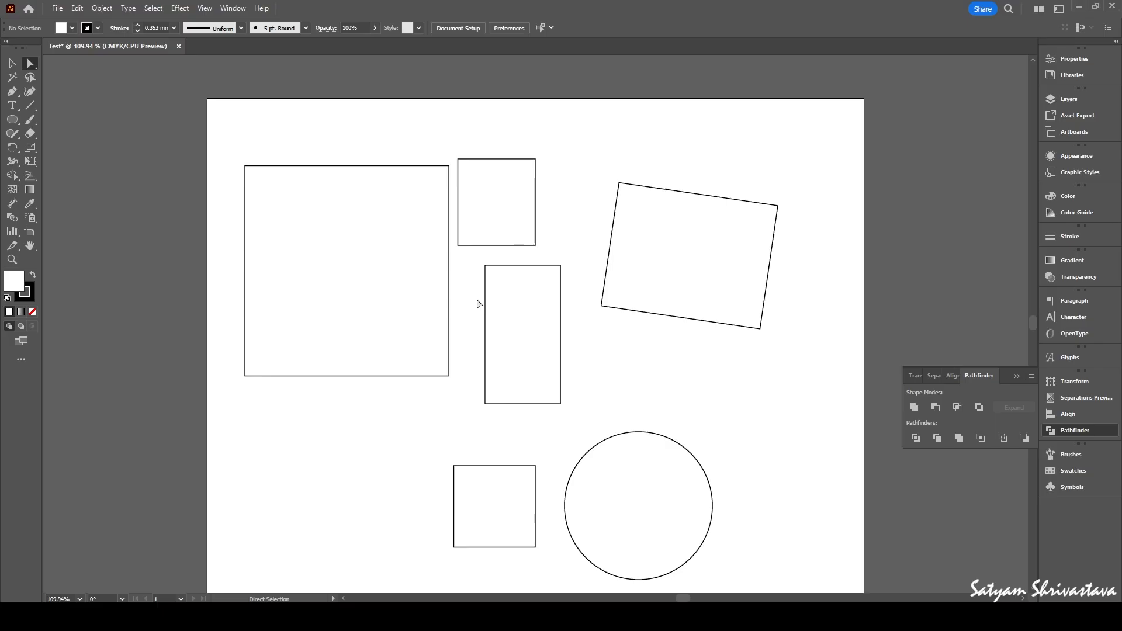
click(631, 201)
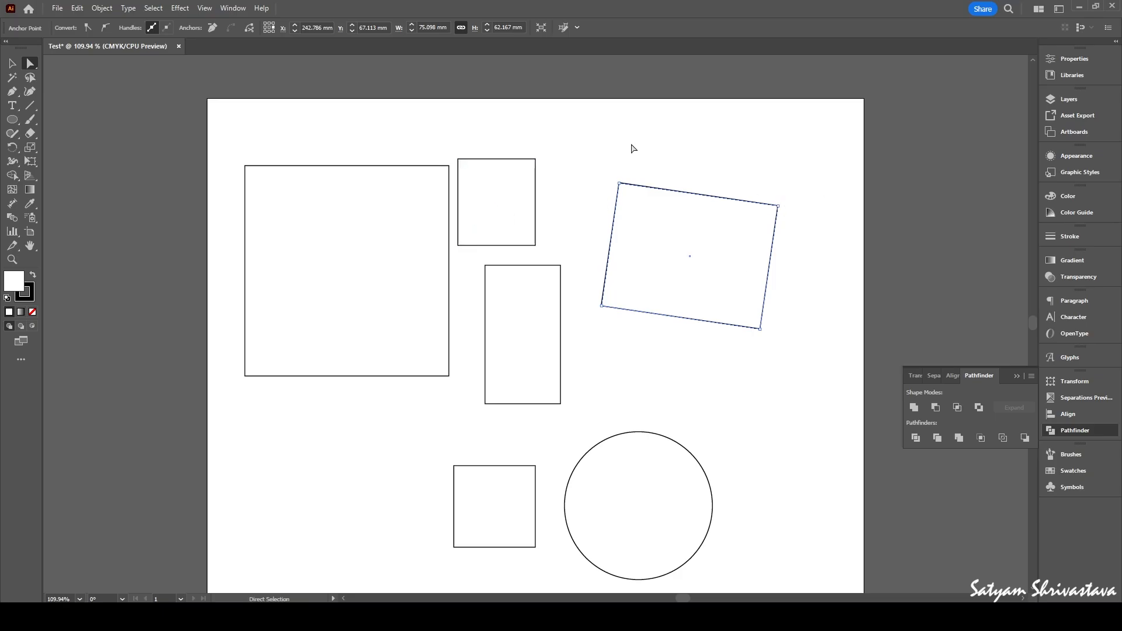
click(567, 126)
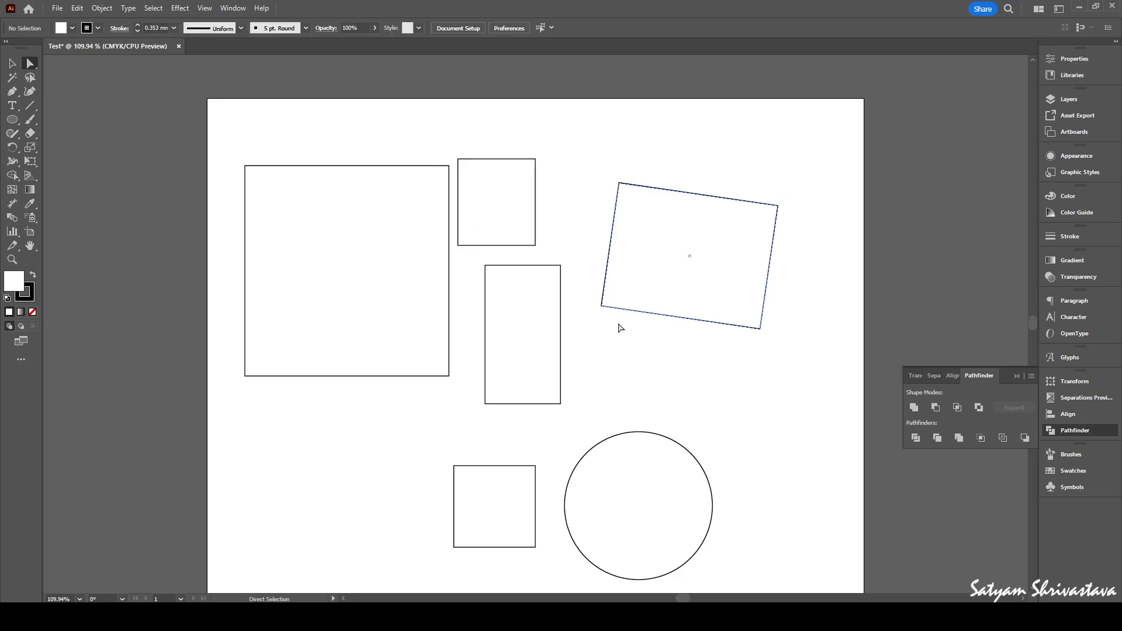
click(620, 187)
click(777, 206)
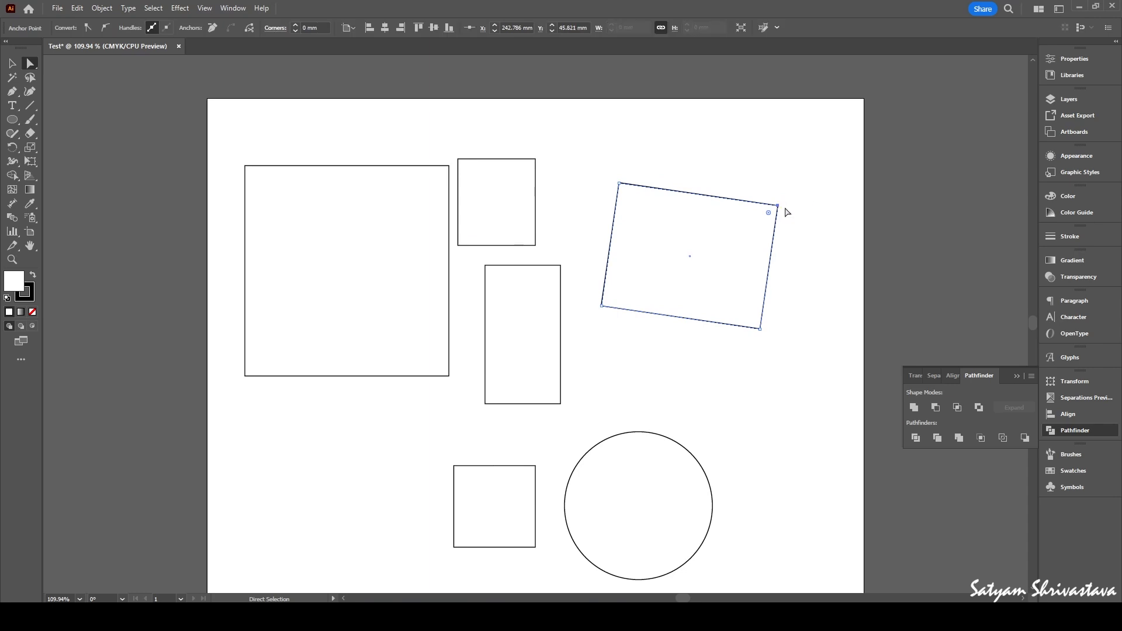
key(Left)
key(Left)
key(Left)
key(Left)
key(Left)
key(Left)
key(Left)
key(Left)
key(Left)
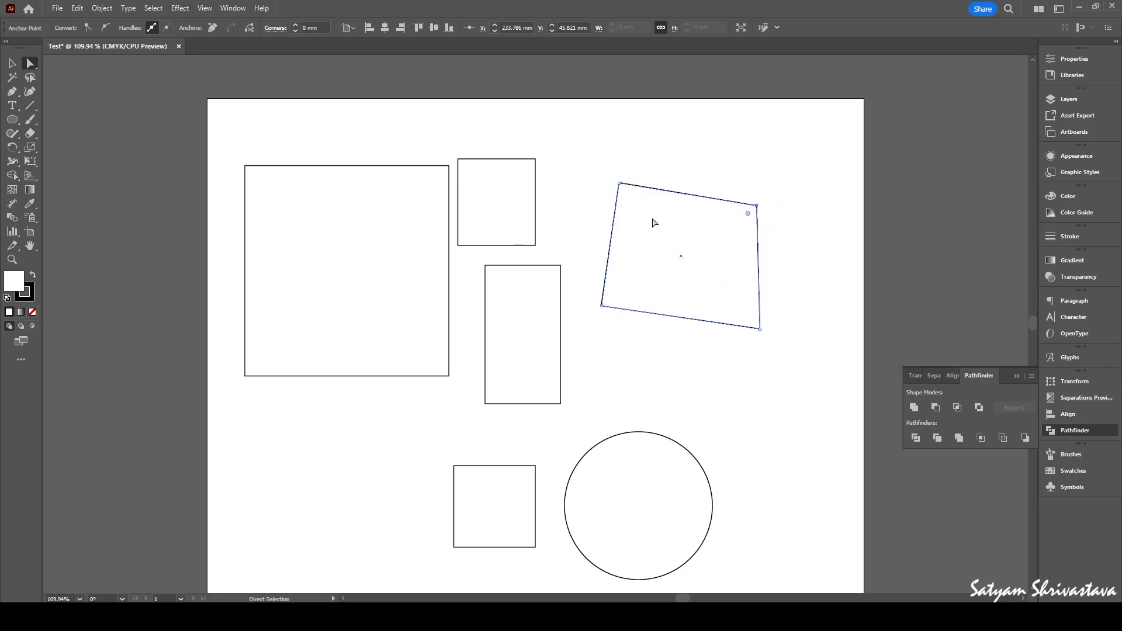
- Move the same shape's upper-left anchor point right and slightly down, close to its upper-right corner, and deselect the shape
click(620, 184)
drag(627, 187, 720, 198)
click(699, 173)
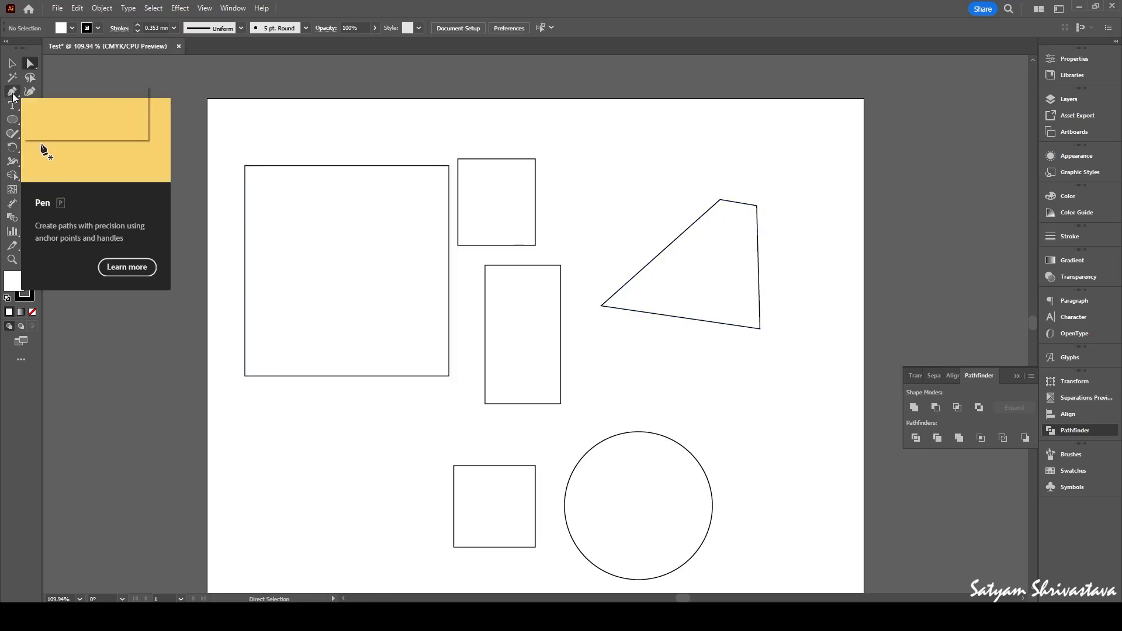
- Place the first anchor of a new Pen path near the artboard's lower-left corner
drag(13, 96, 51, 92)
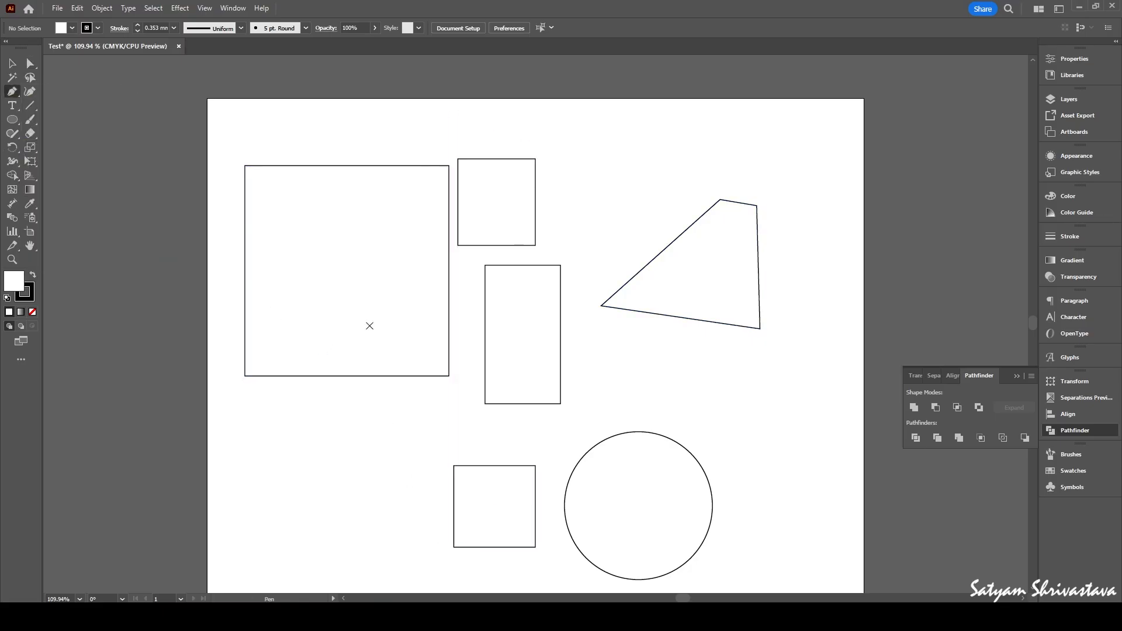
scroll(308, 437, down, 2)
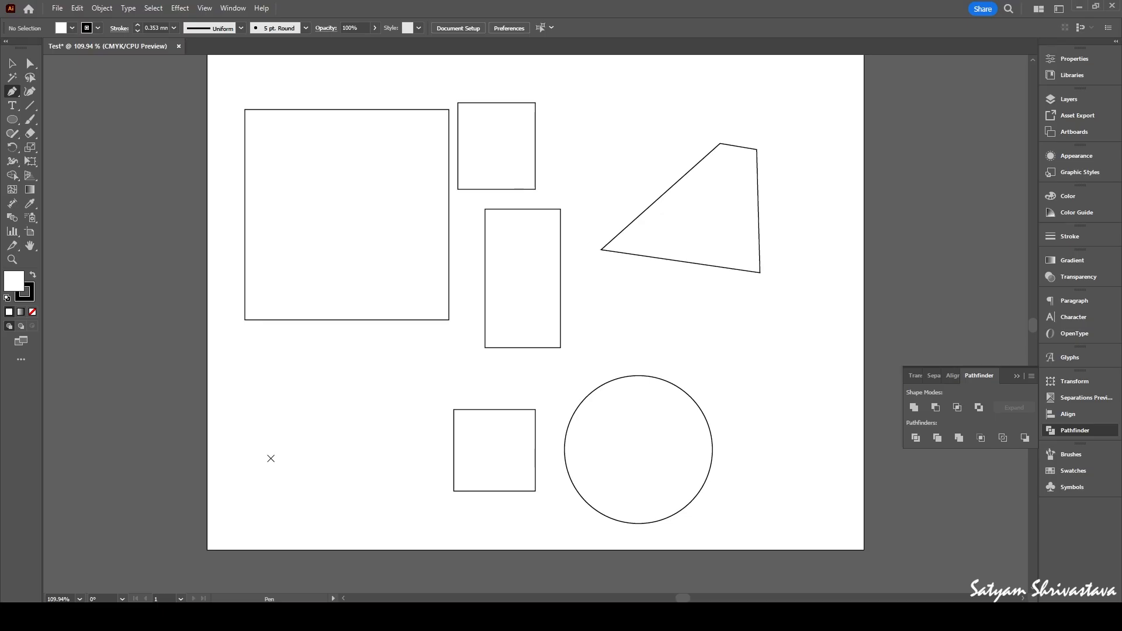
click(236, 496)
click(271, 417)
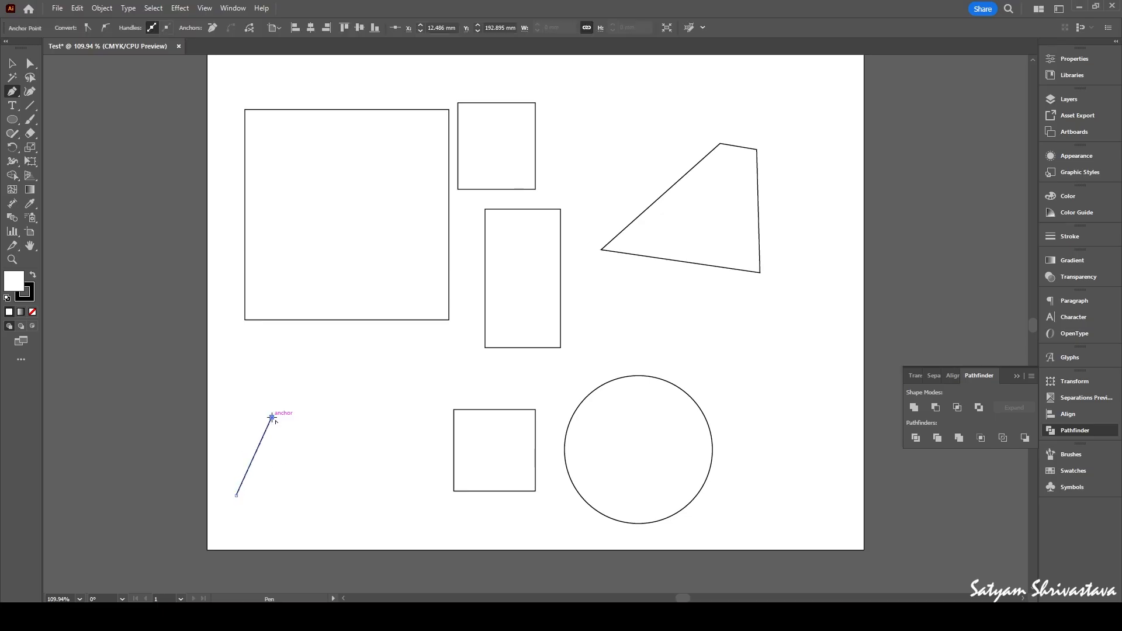
click(370, 486)
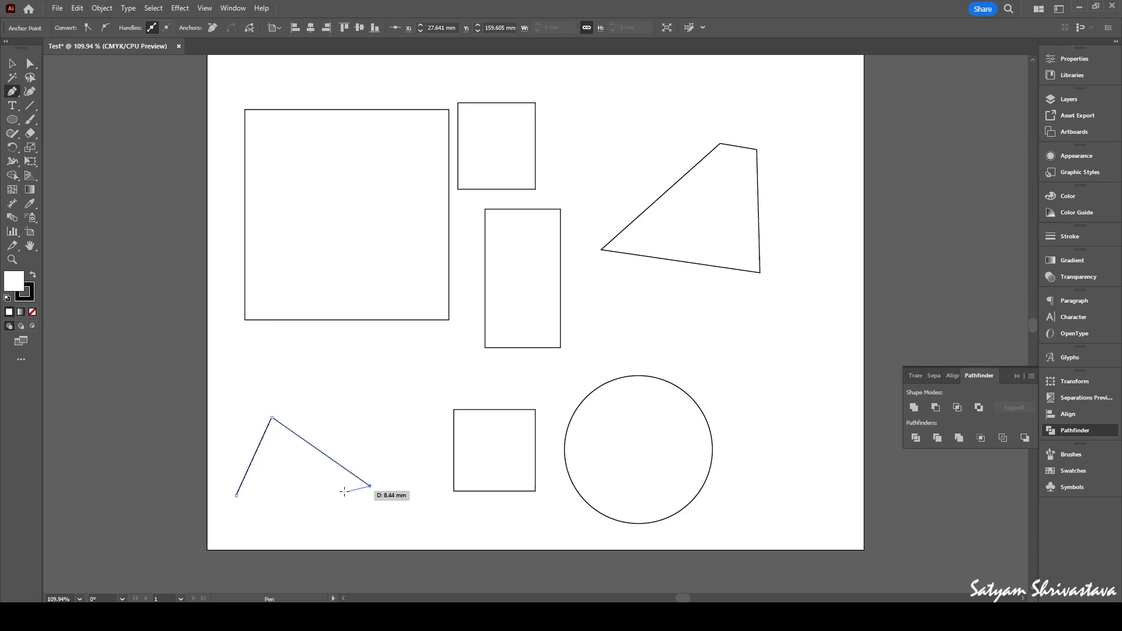
click(236, 495)
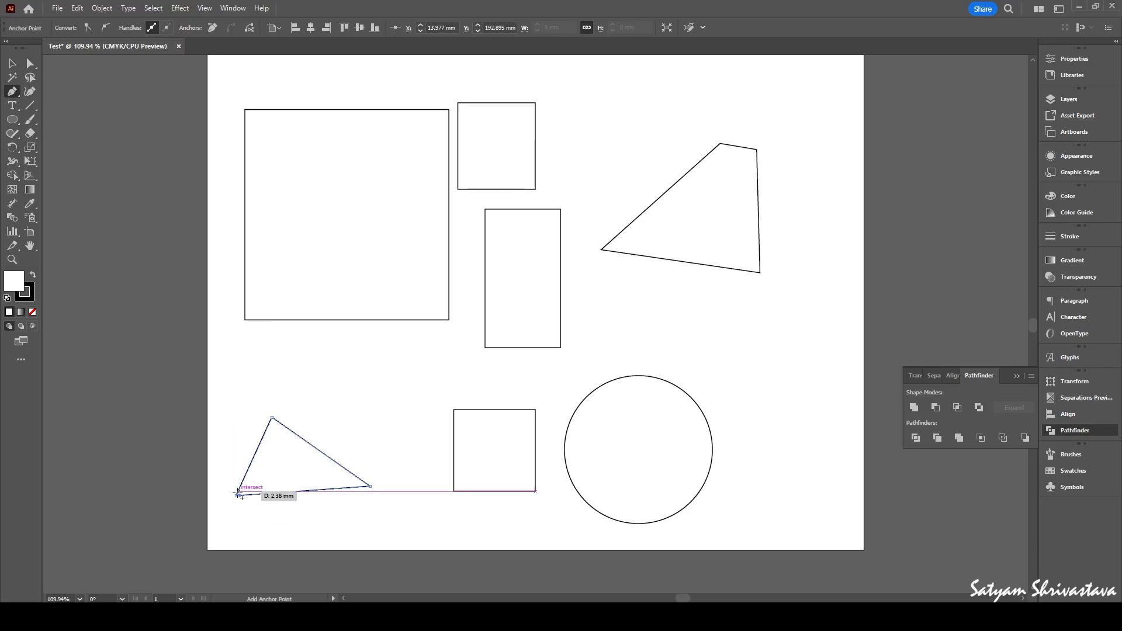
key(ctrl)
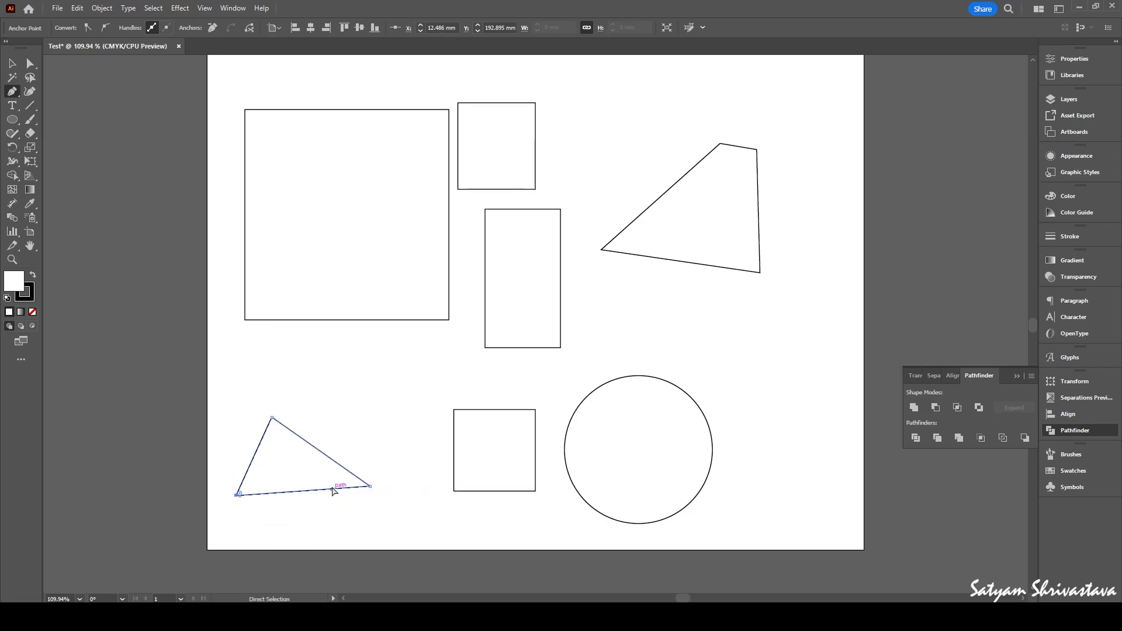
key(ctrl+z)
key(ctrl+z)
key(ctrl+z)
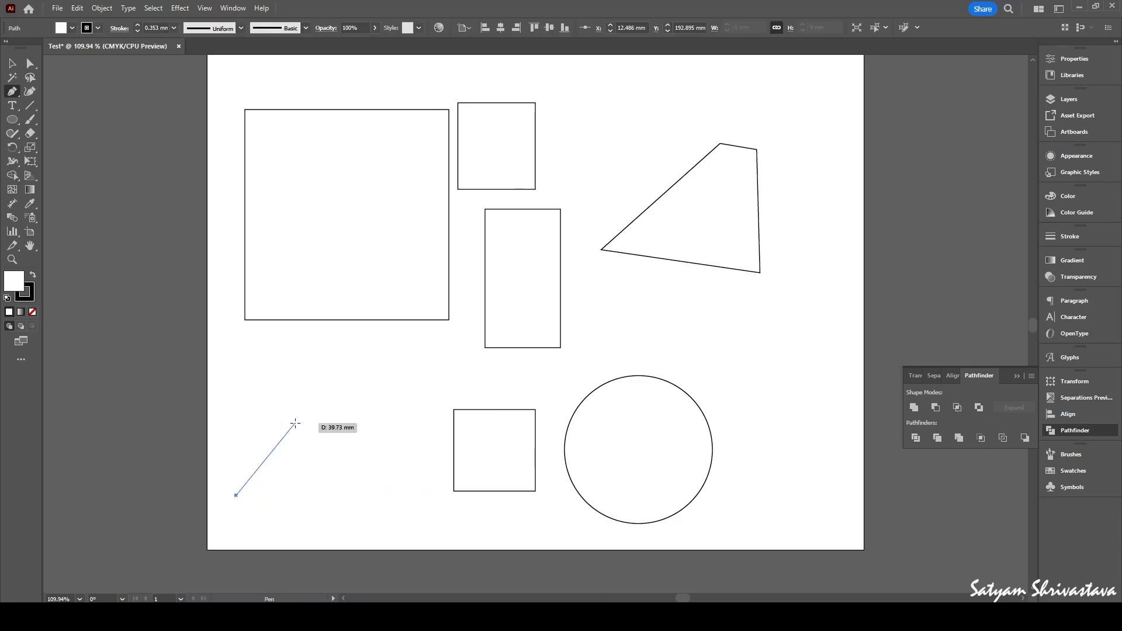
- Add two more corner points to the path and close it into a wide, low triangle beside the lower square
click(339, 432)
click(418, 505)
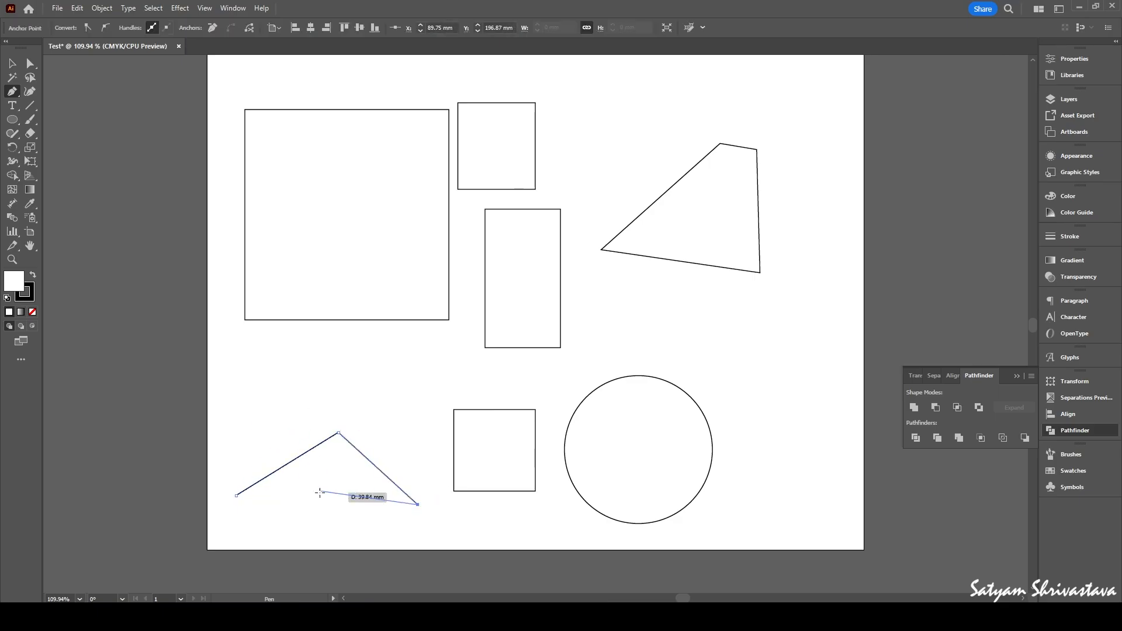
click(236, 495)
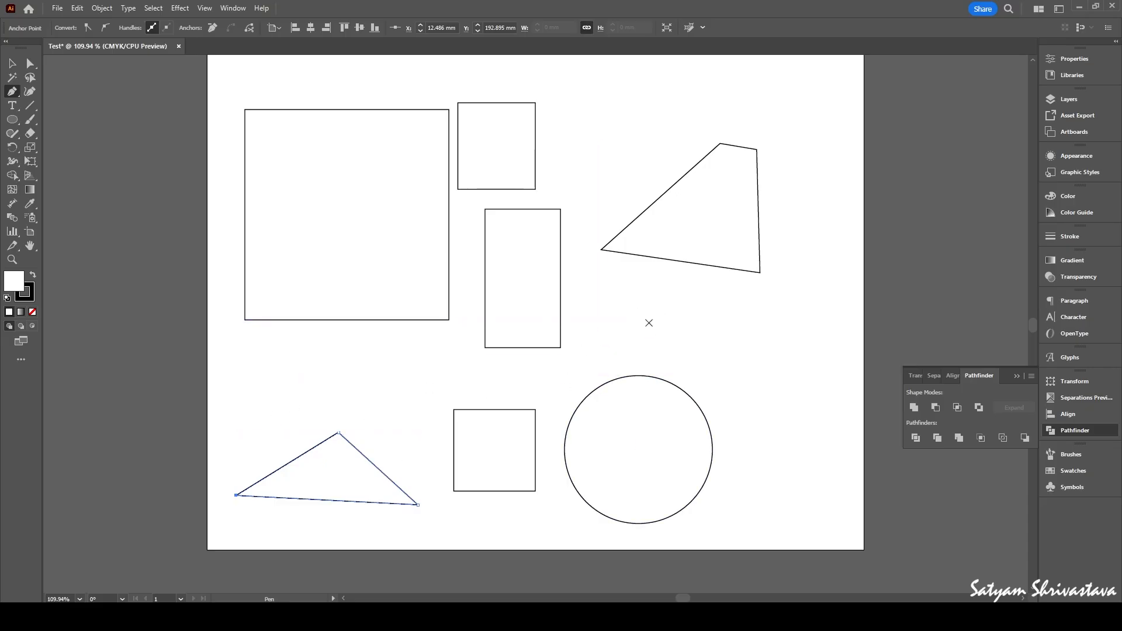
- Draw a closed Pen path about 71 by 59 mm with straight and curved segments between the tilted shape and the circle, and deselect it
click(627, 286)
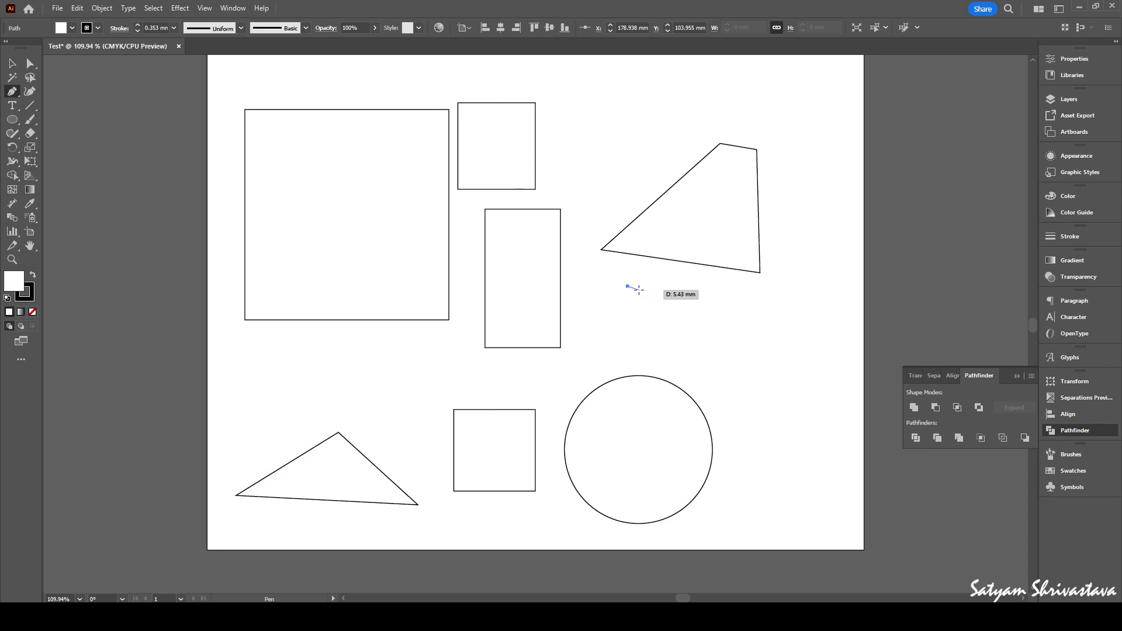
click(712, 365)
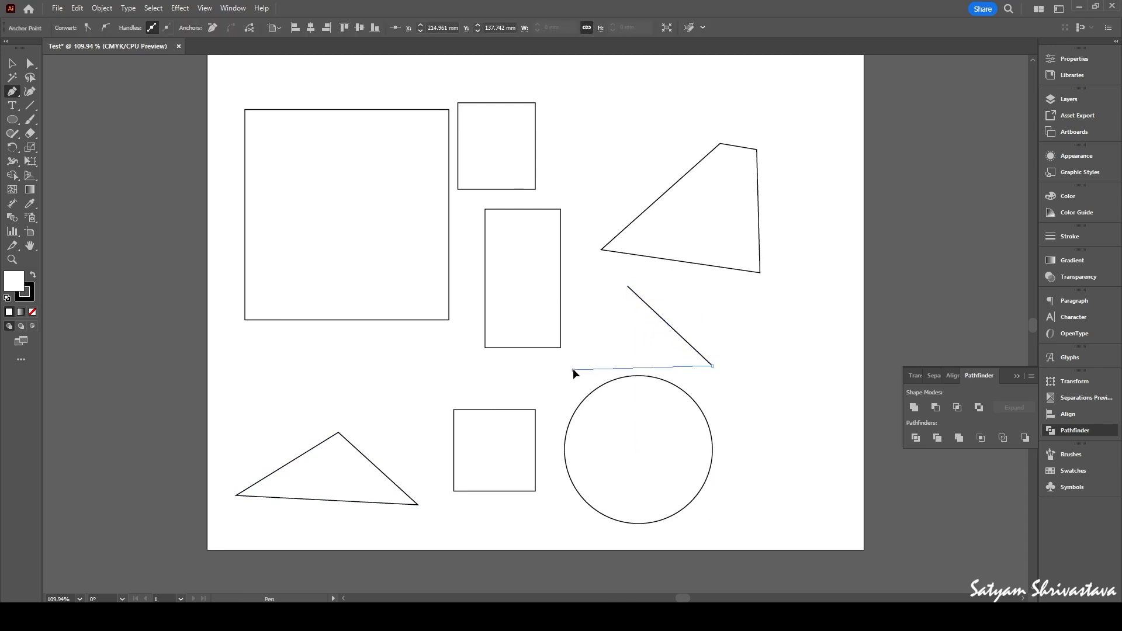
drag(573, 370, 589, 323)
drag(580, 278, 634, 221)
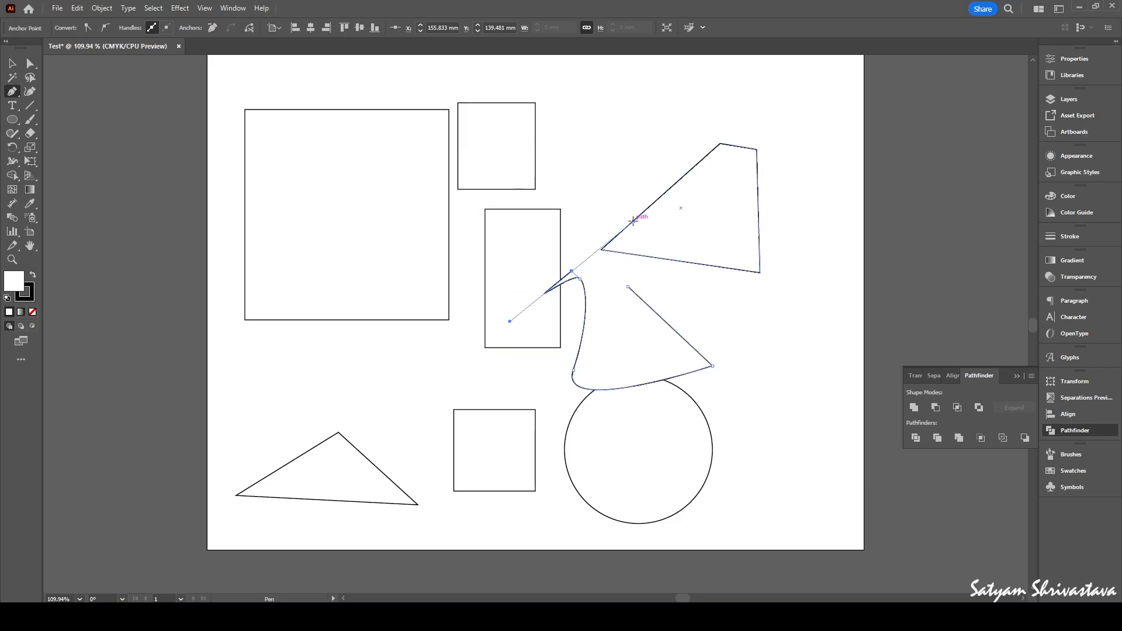
drag(627, 287, 628, 283)
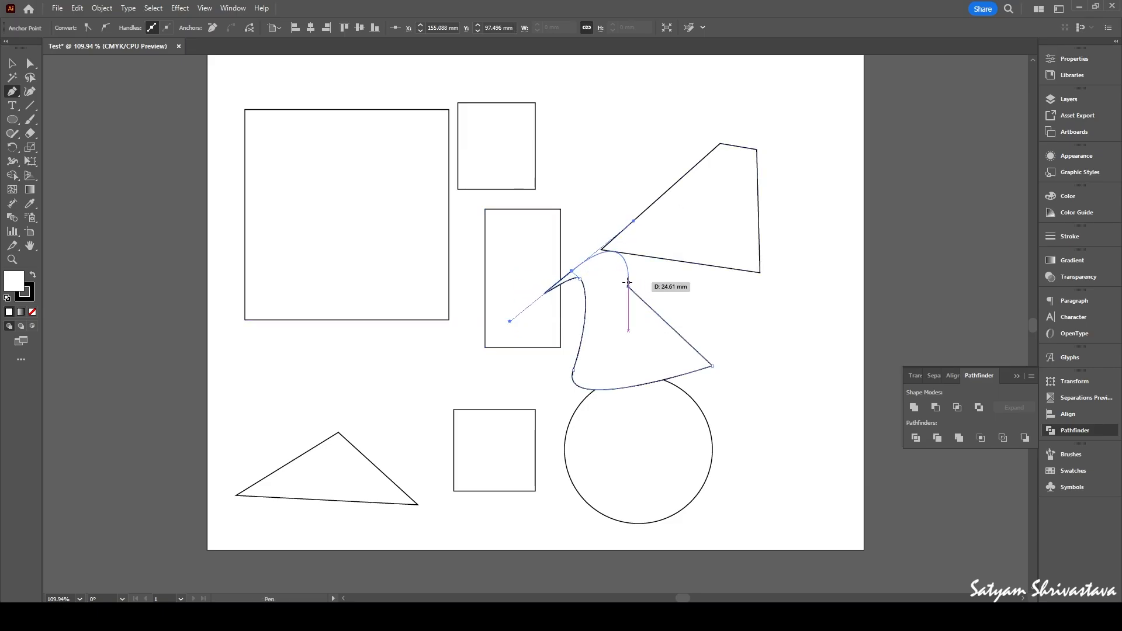
click(628, 282)
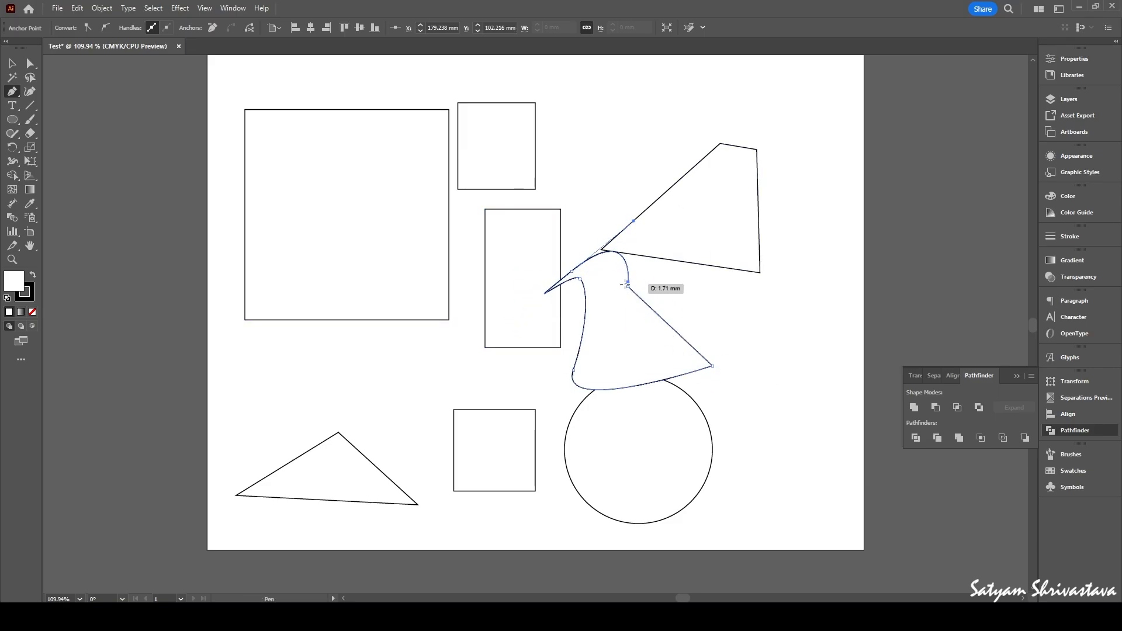
click(628, 285)
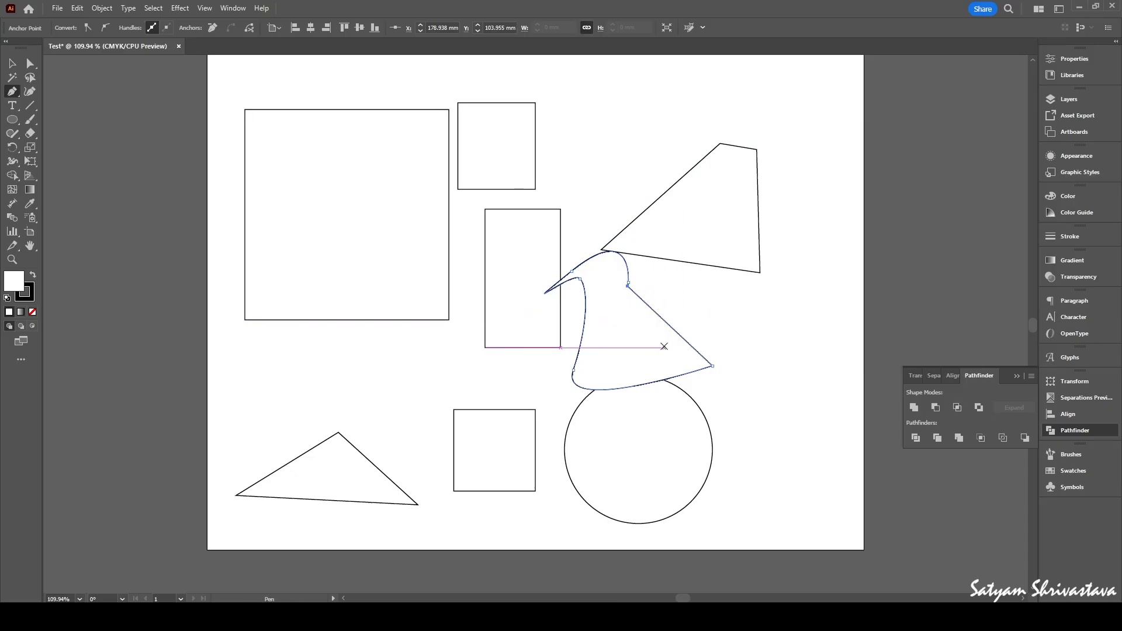
click(14, 63)
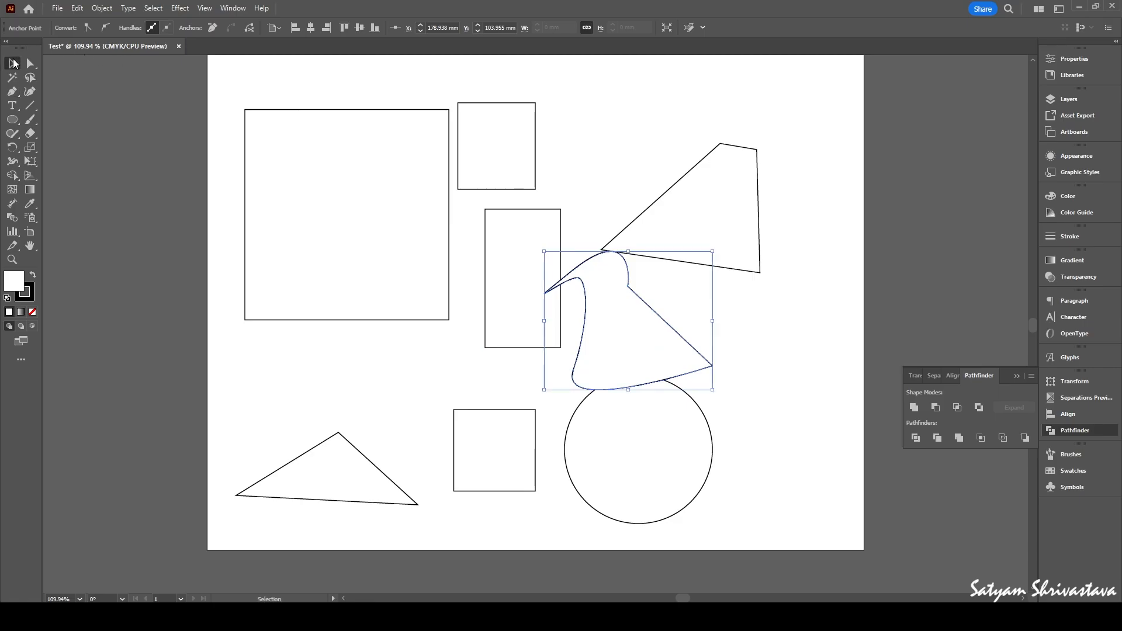
click(178, 150)
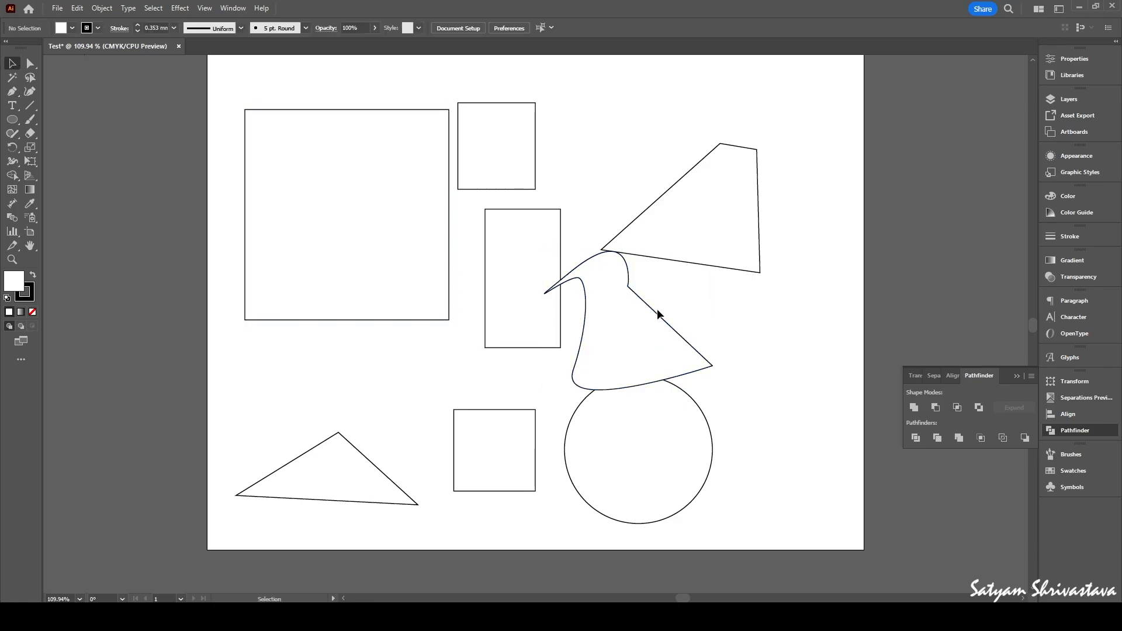
- Scale the curved Pen shape down to about 43 by 41 mm, move it to the circle's upper-right side, and deselect it
click(655, 321)
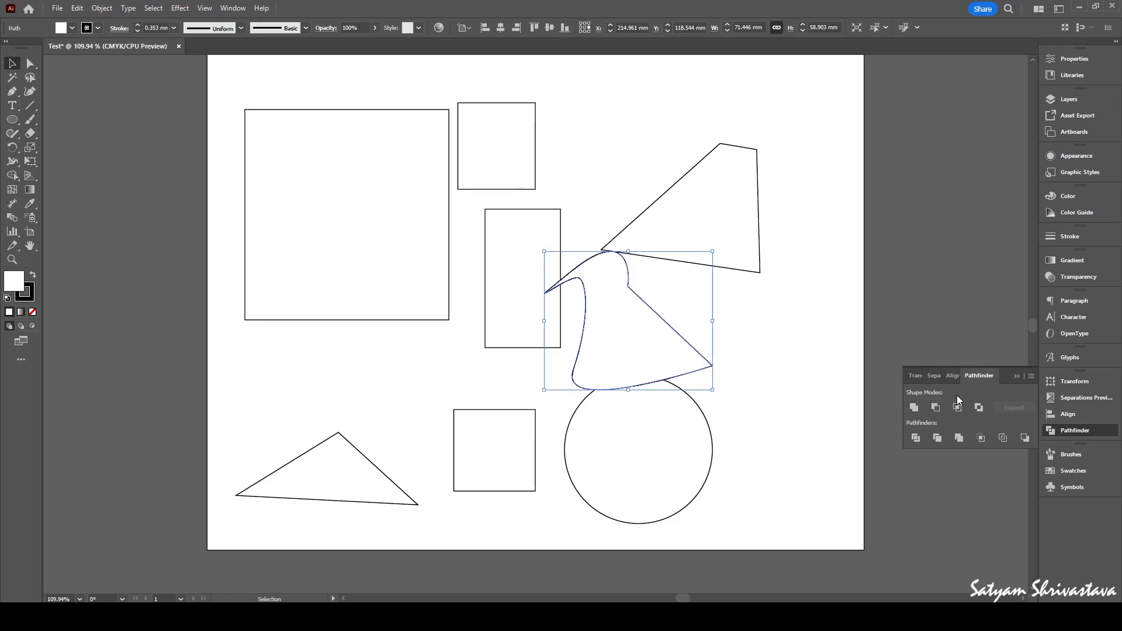
drag(544, 252, 612, 292)
drag(668, 343, 761, 371)
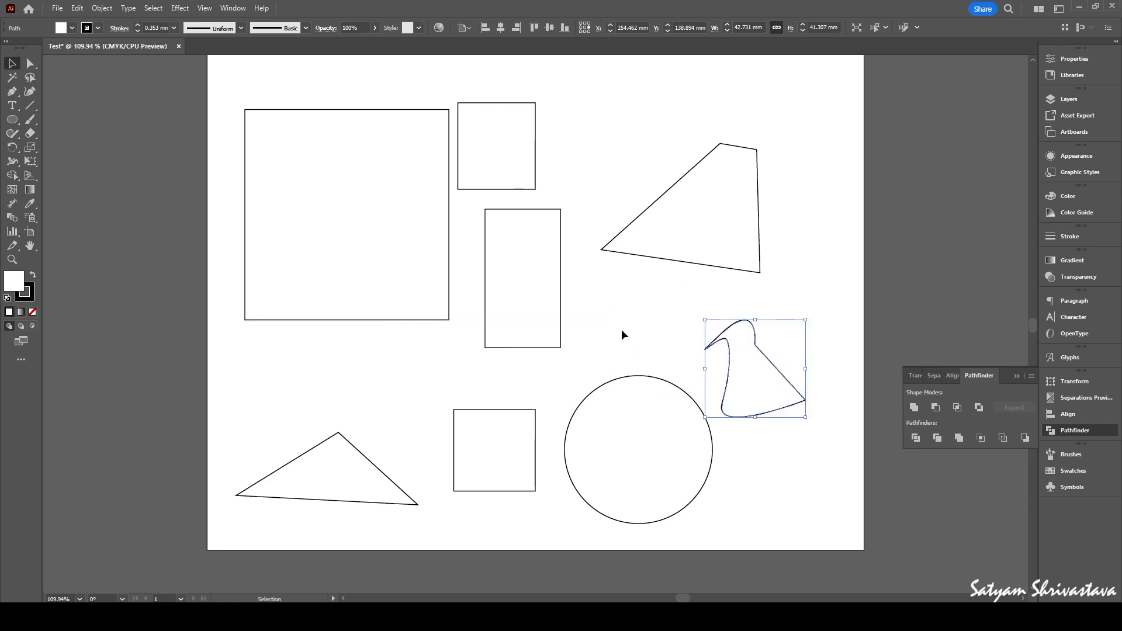
click(622, 335)
- Delete the tilted four-sided shape and the curved Pen shape together
scroll(595, 300, up, 2)
scroll(595, 300, down, 1)
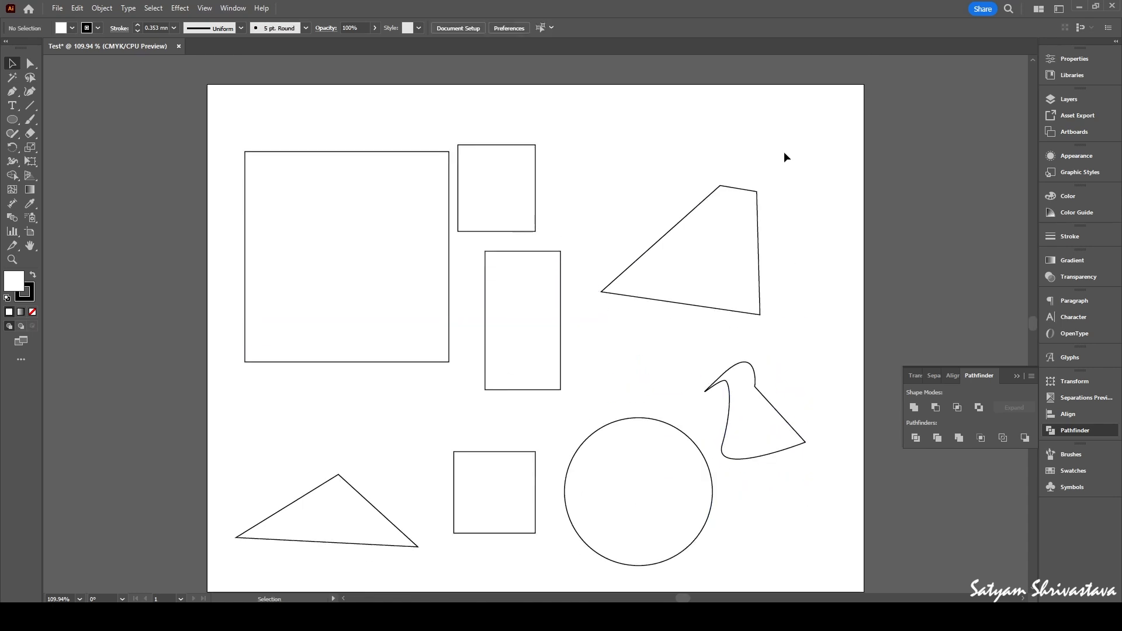
drag(784, 152, 721, 416)
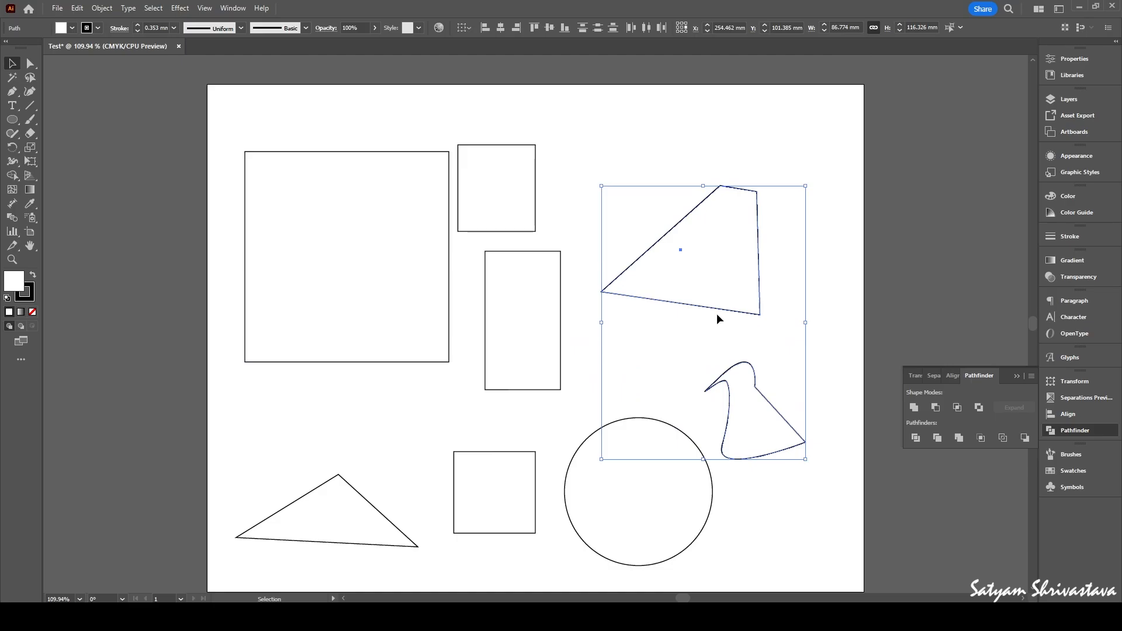
key(Delete)
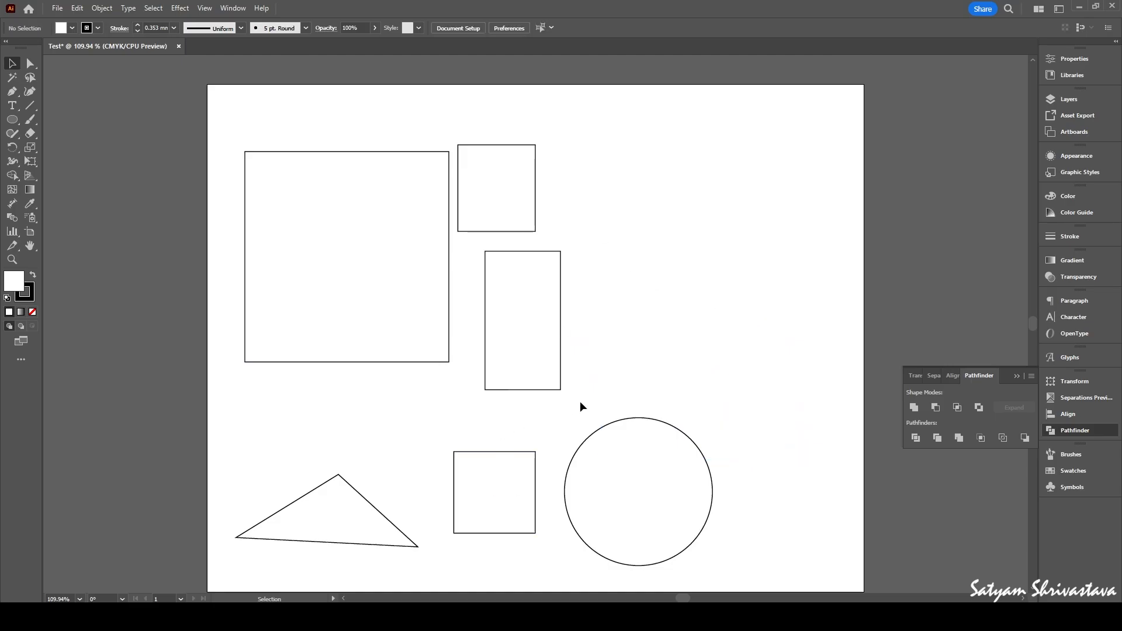
- Create an area text box in the empty space to the right of the small upper rectangle with the text Subscirbe
scroll(599, 391, up, 3)
key(ctrl+plus)
key(ctrl+plus)
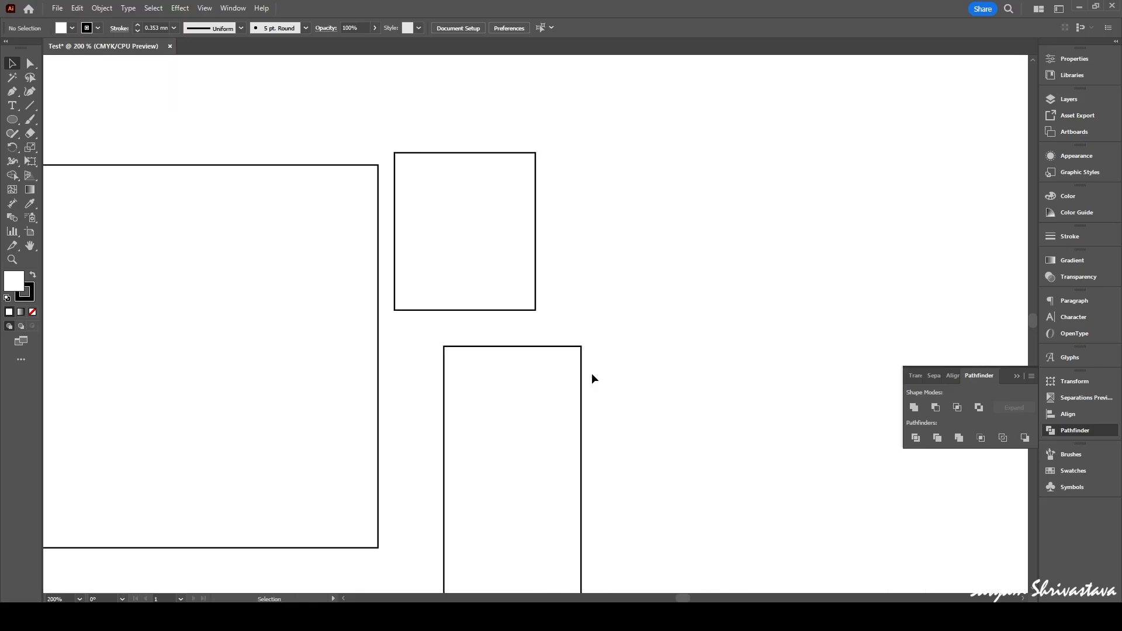
key(t)
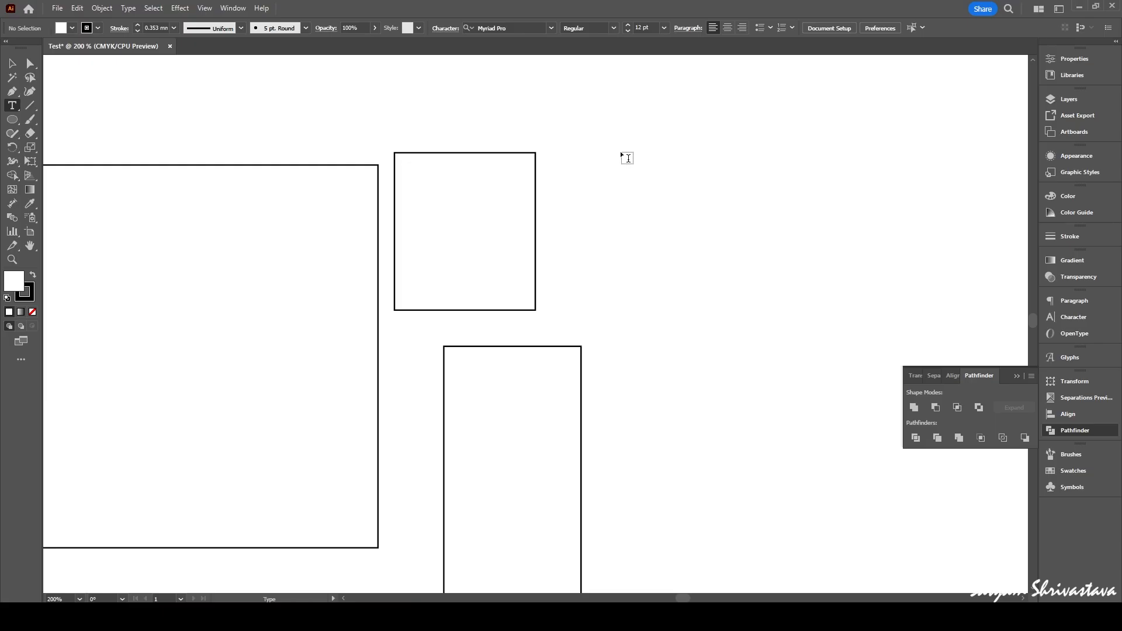
drag(621, 153, 987, 298)
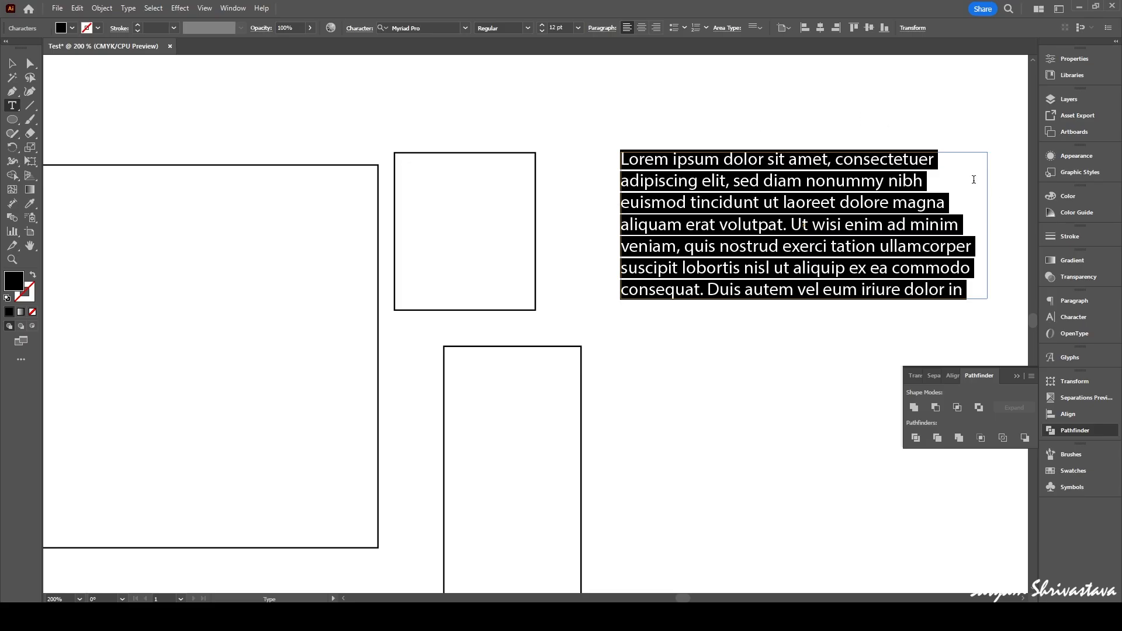
text(Subscirbe)
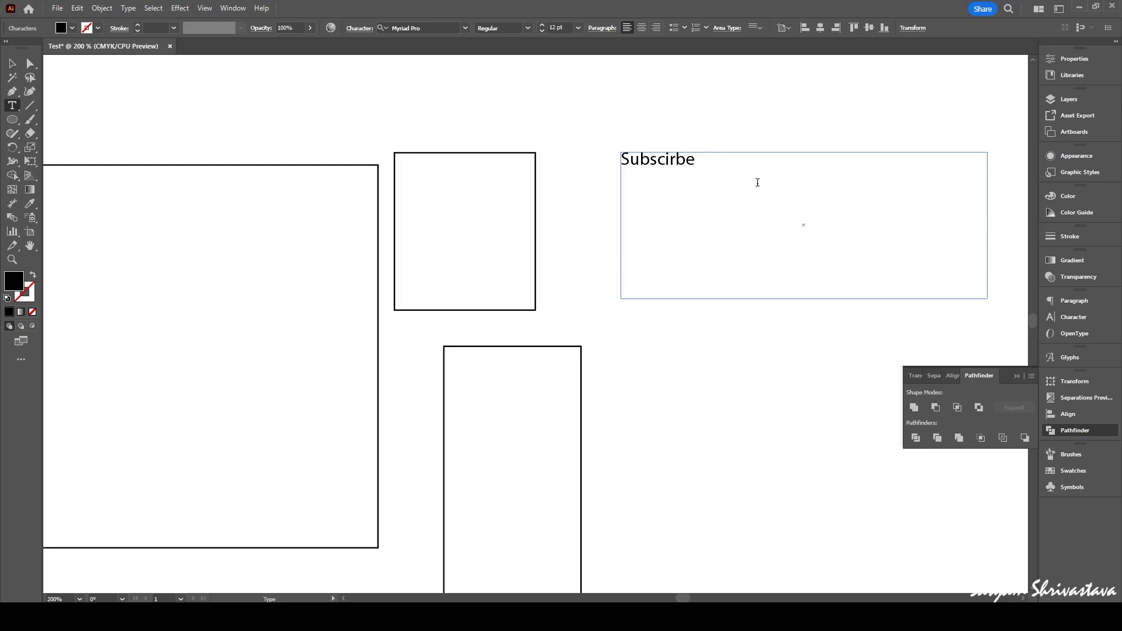
key(Escape)
key(ctrl+minus)
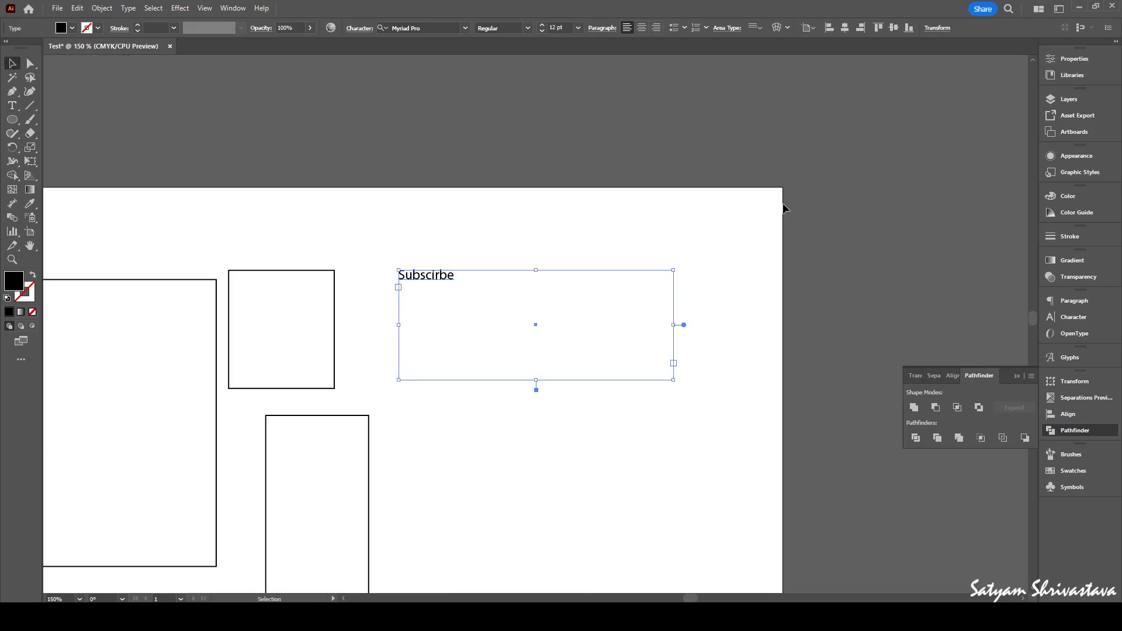
drag(483, 213, 630, 137)
double_click(596, 210)
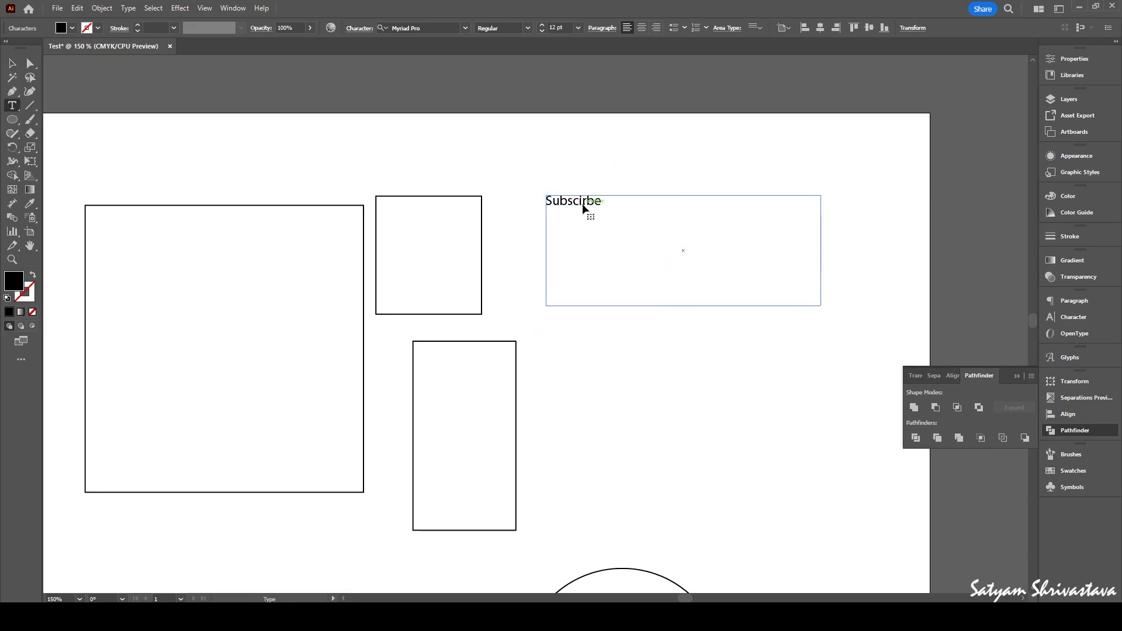
double_click(573, 202)
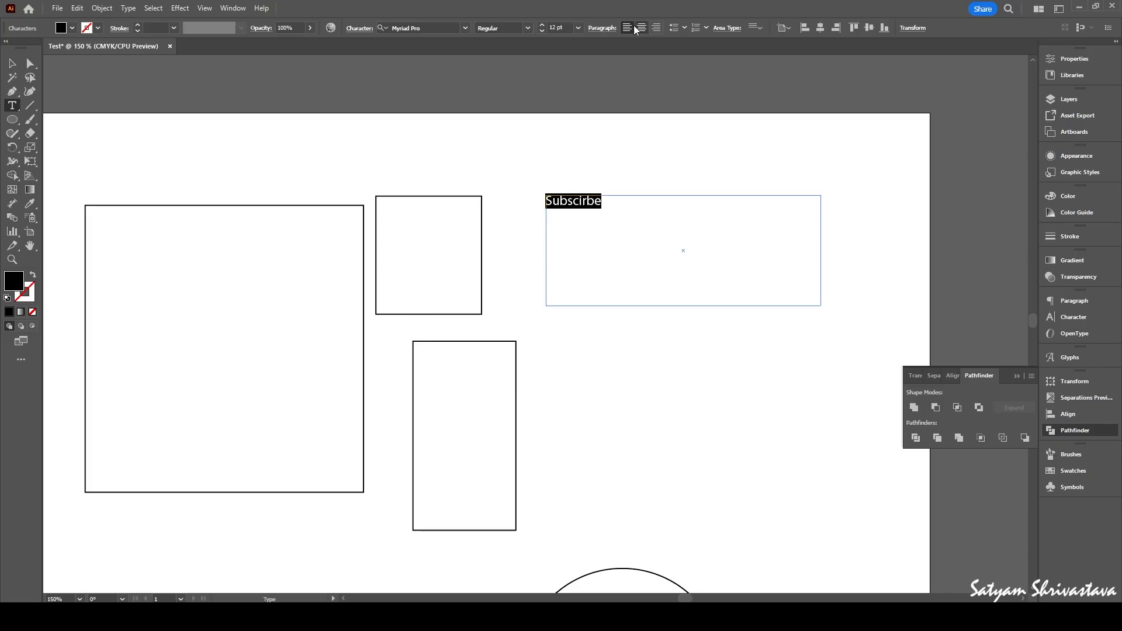
click(591, 189)
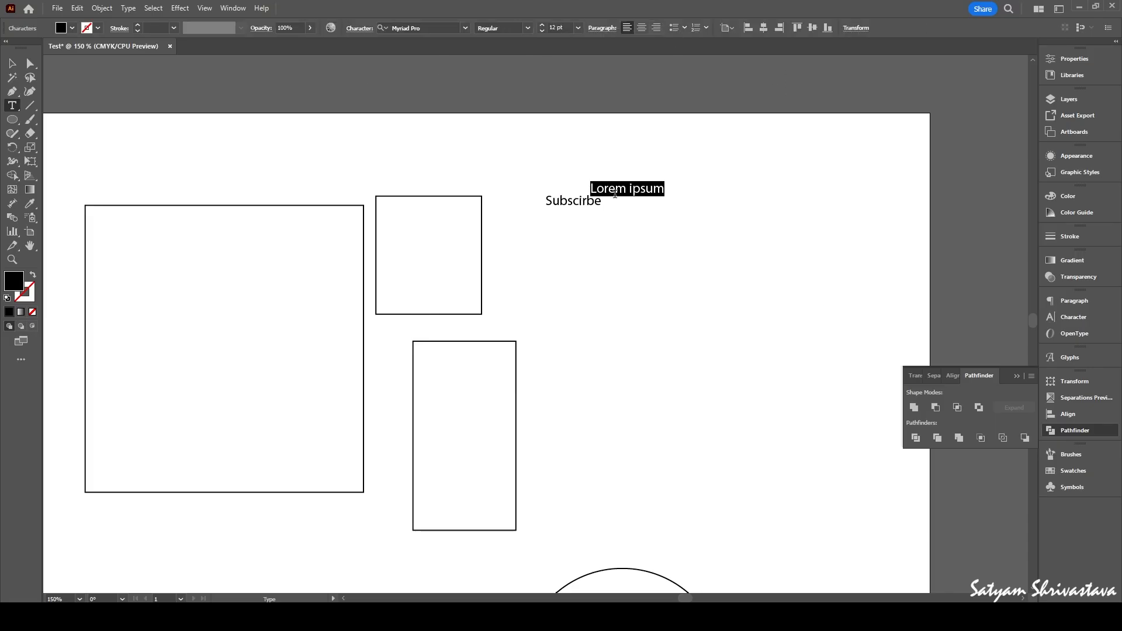
key(Escape)
key(Delete)
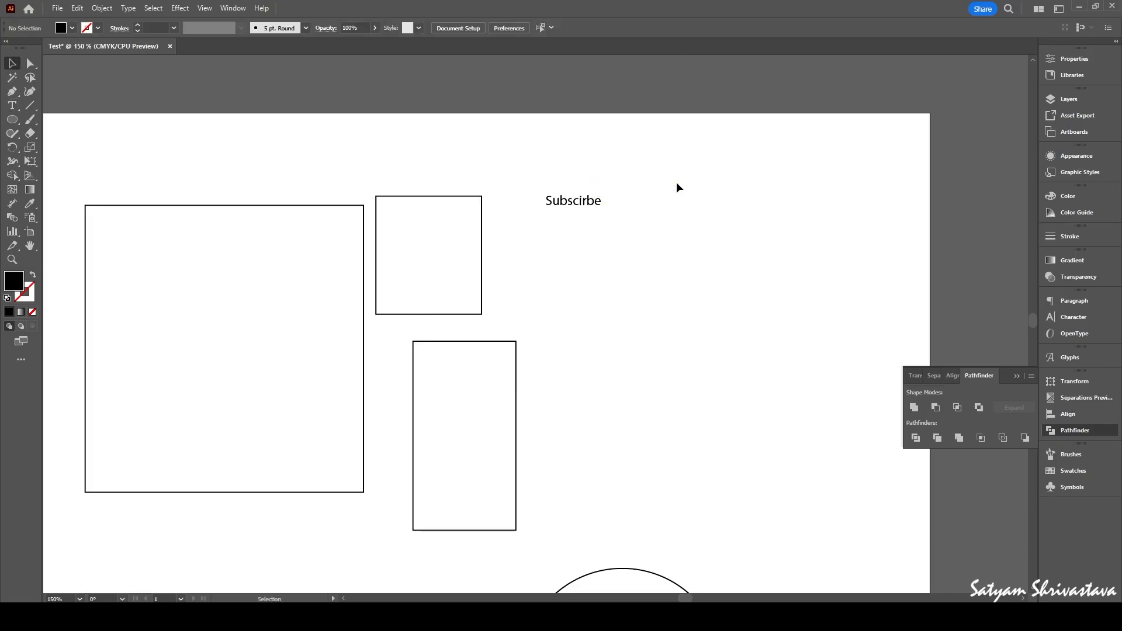
- Try center and right paragraph alignment on the Subscirbe text, restore left alignment, and deselect the text
click(574, 201)
double_click(574, 201)
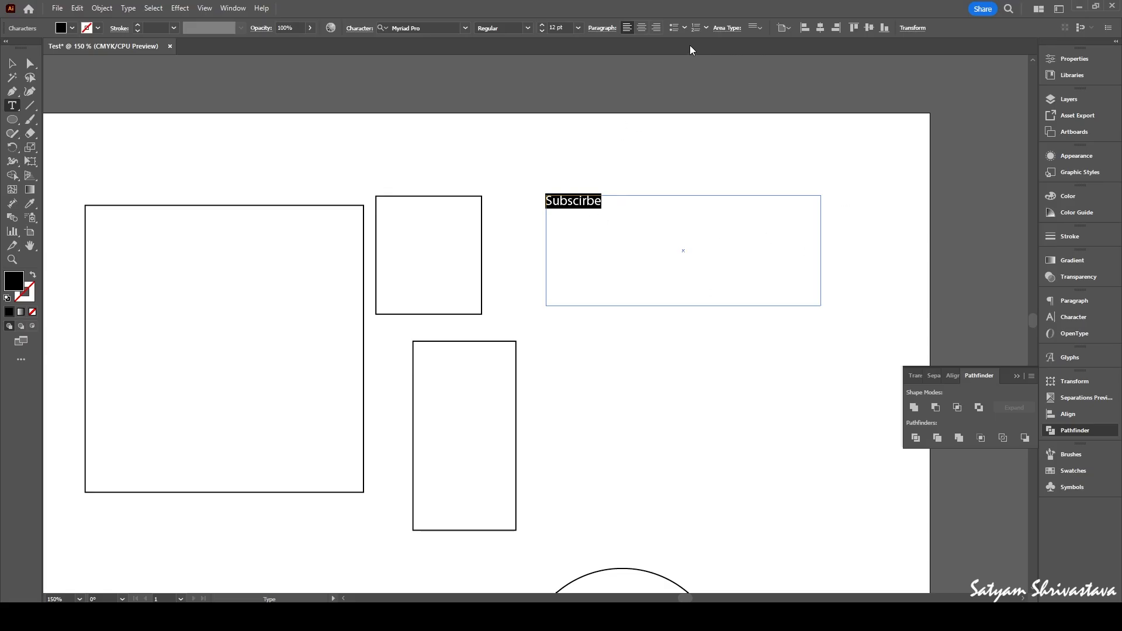
click(641, 27)
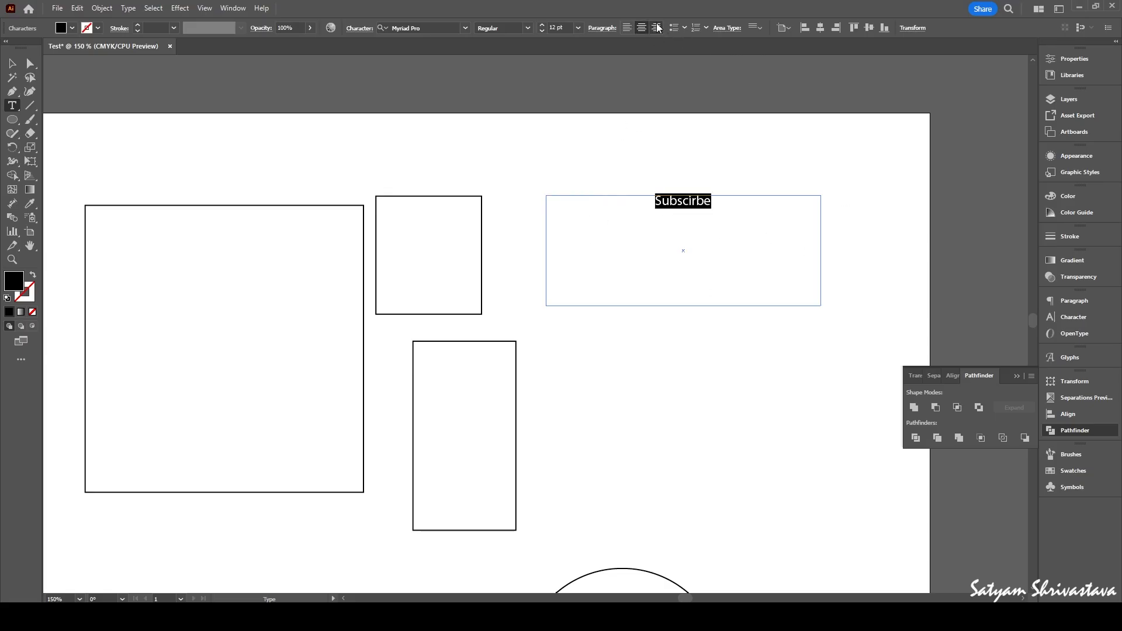
click(657, 28)
click(627, 29)
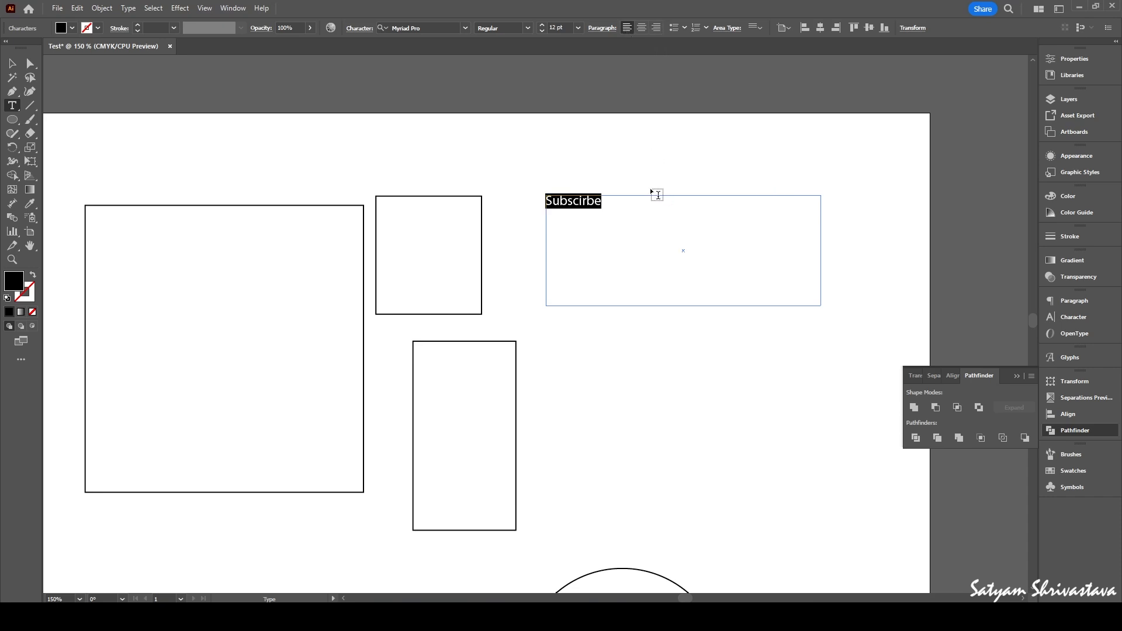
click(13, 63)
click(608, 171)
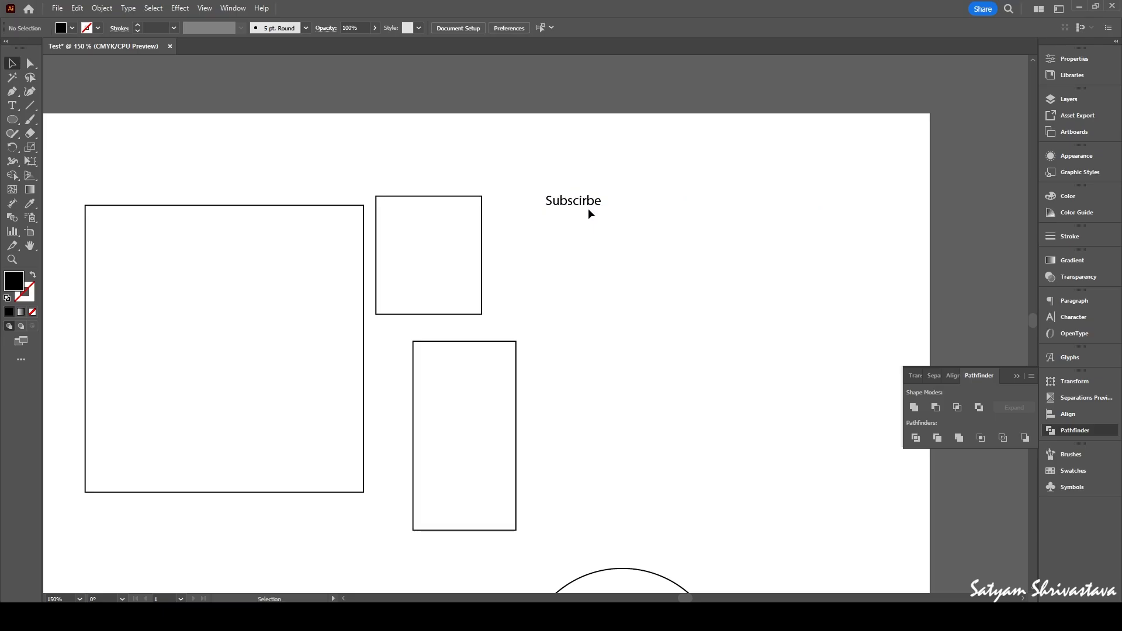
click(574, 202)
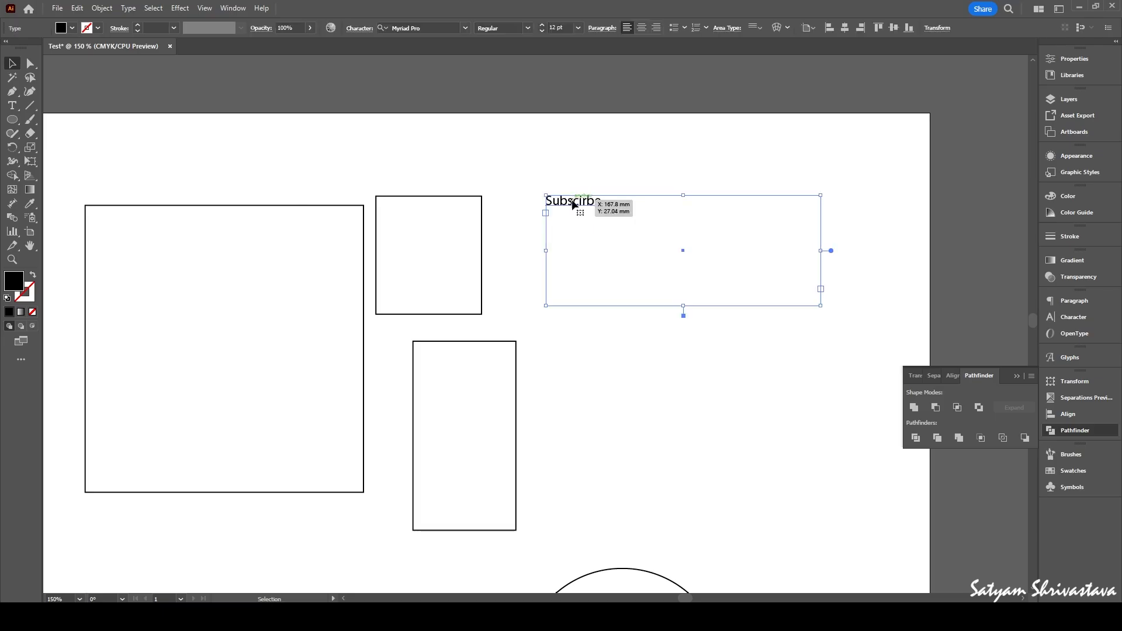
double_click(563, 206)
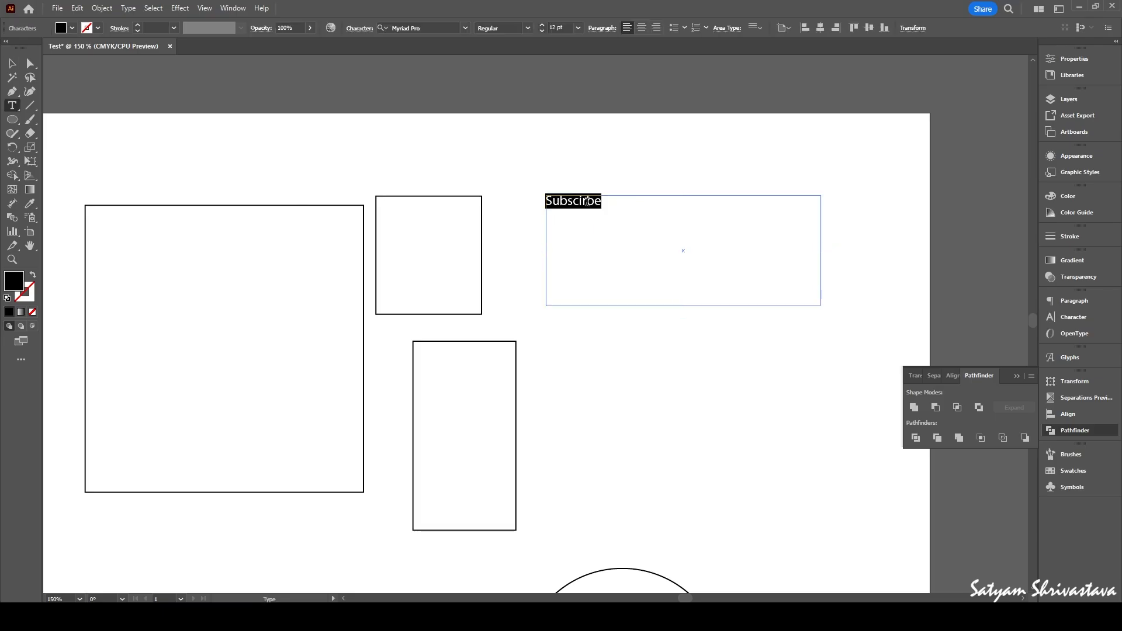
click(12, 63)
click(578, 171)
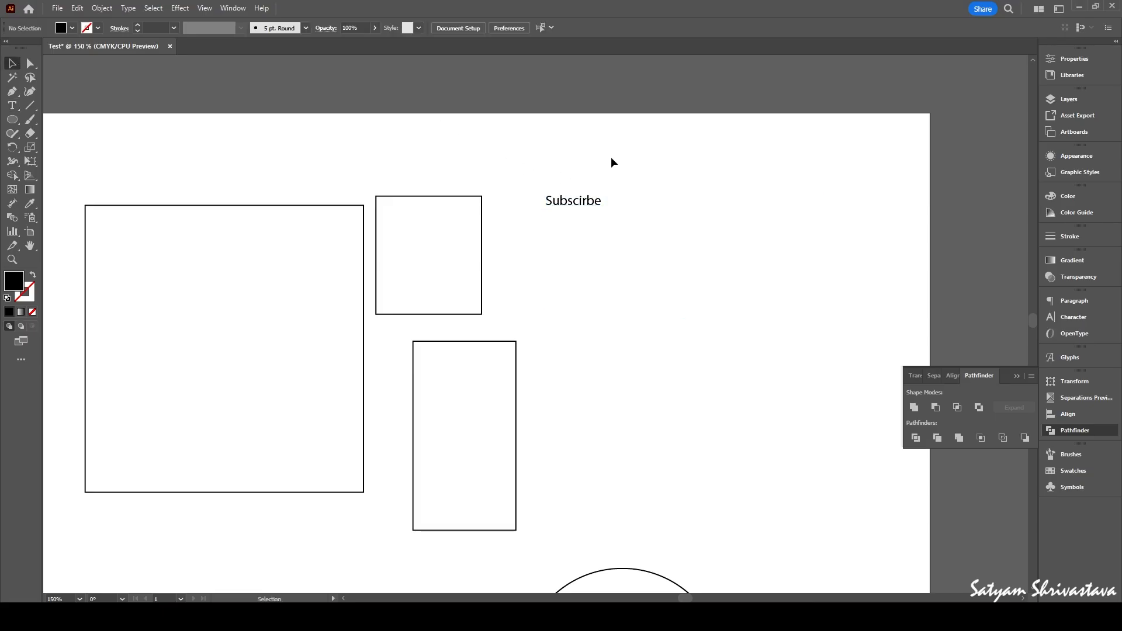
- Set the circle's width to 60 mm in its properties with proportions constrained
scroll(612, 159, down, 5)
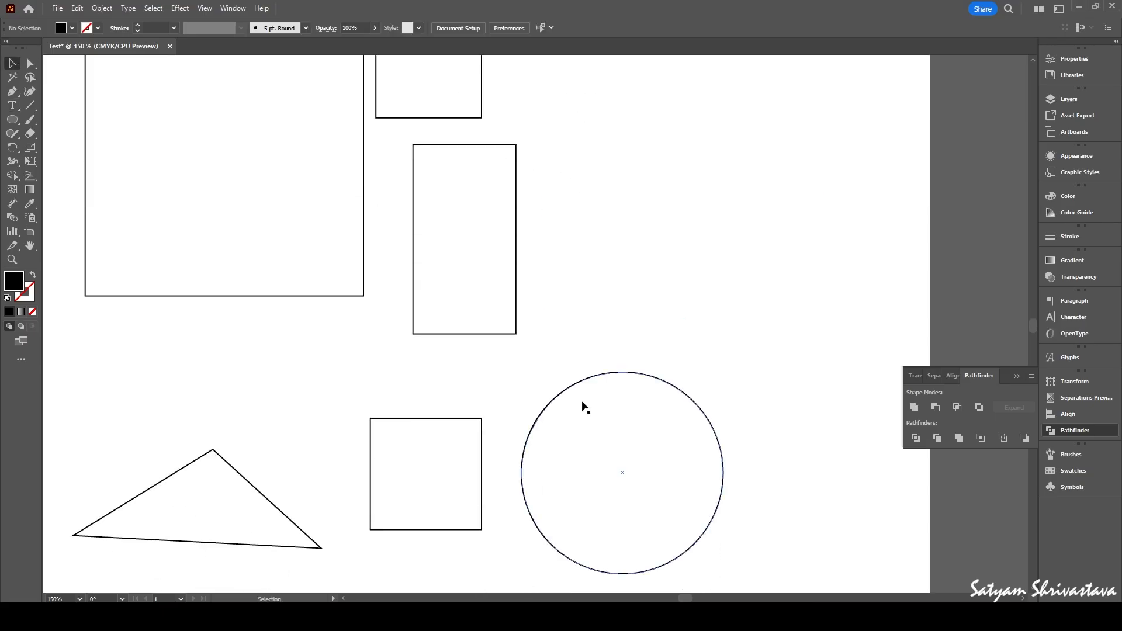
click(583, 405)
scroll(709, 331, down, 2)
click(1079, 60)
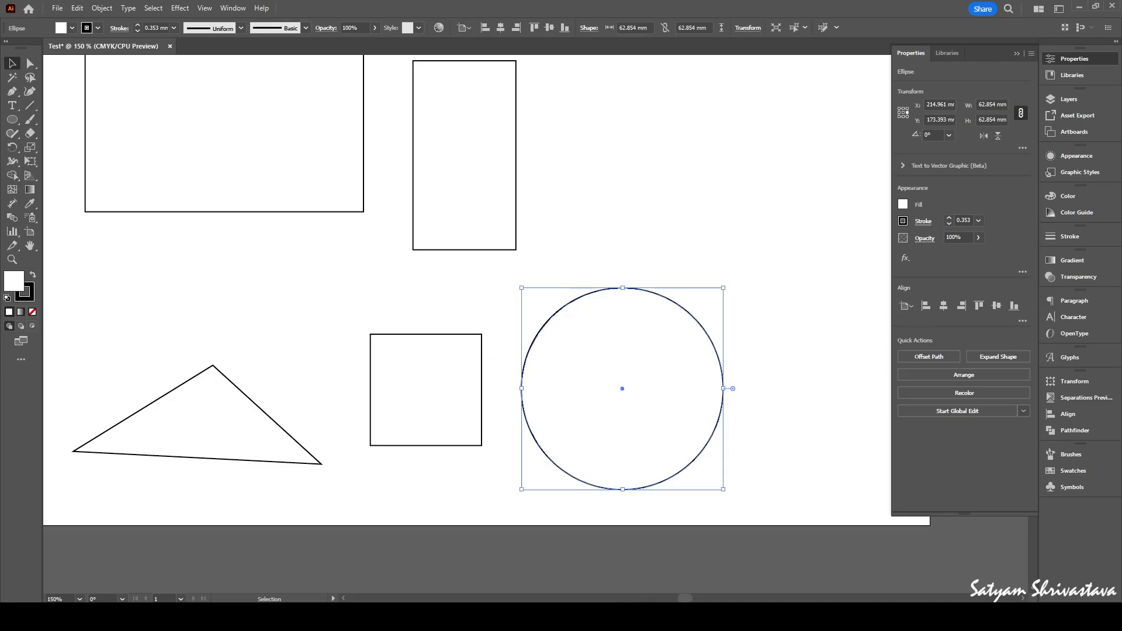
click(996, 104)
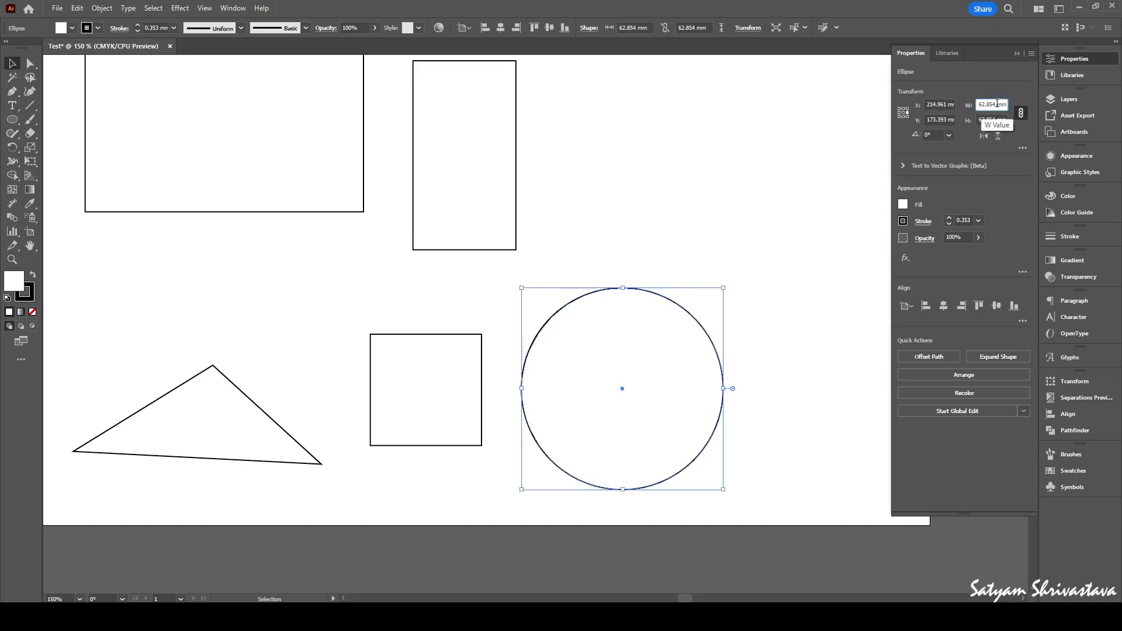
text(60)
key(Return)
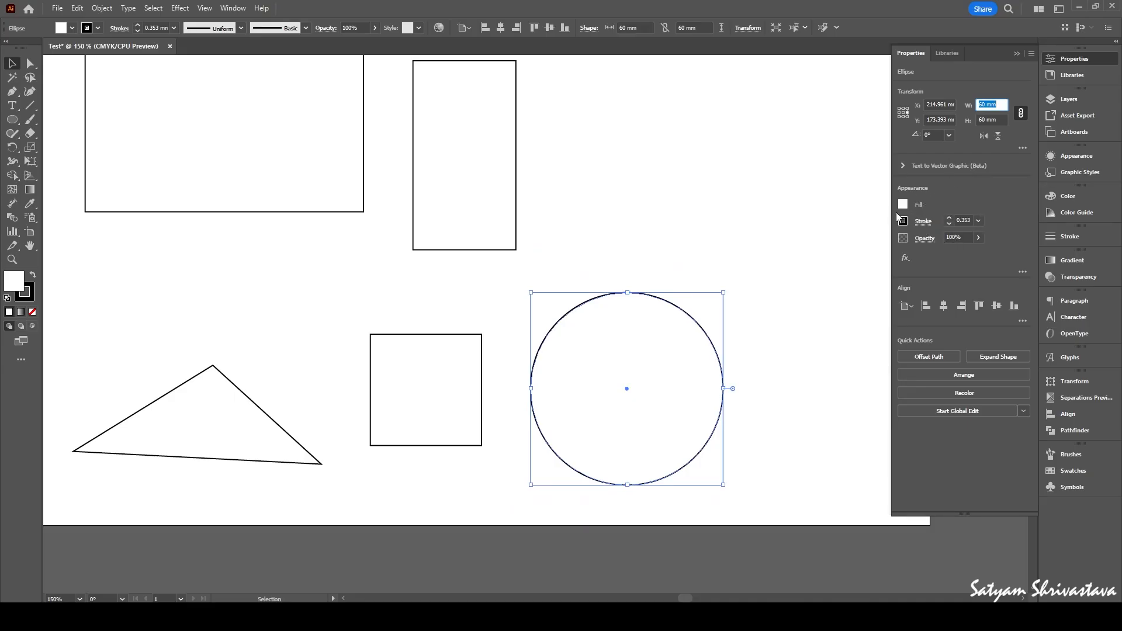
- Center the circle horizontally on the artboard and deselect it
click(948, 307)
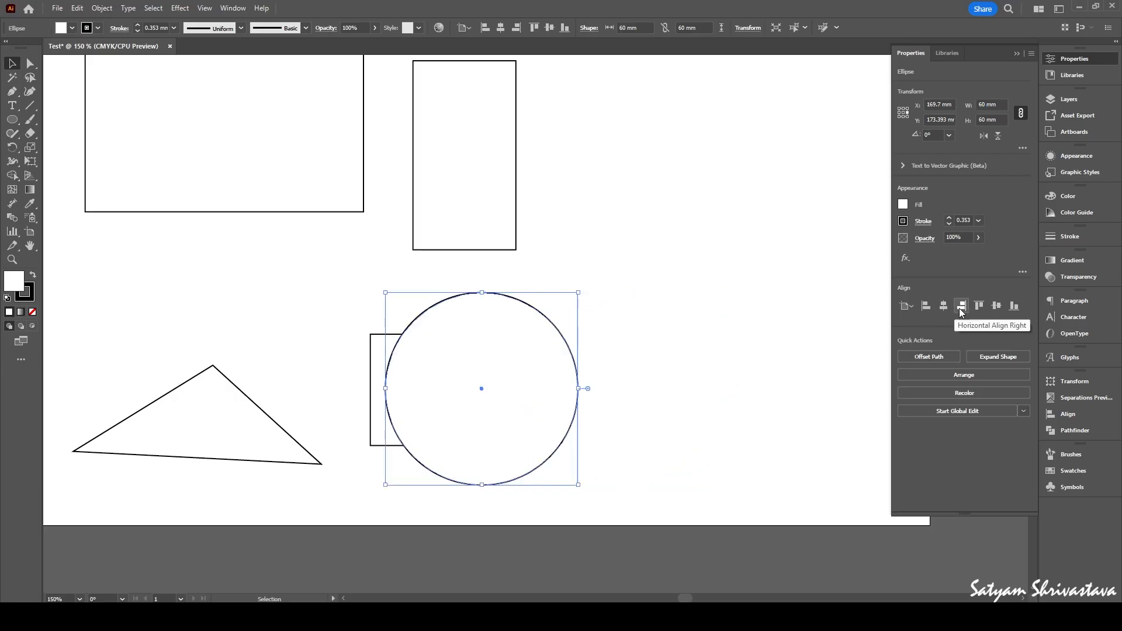
click(959, 308)
click(941, 306)
click(656, 355)
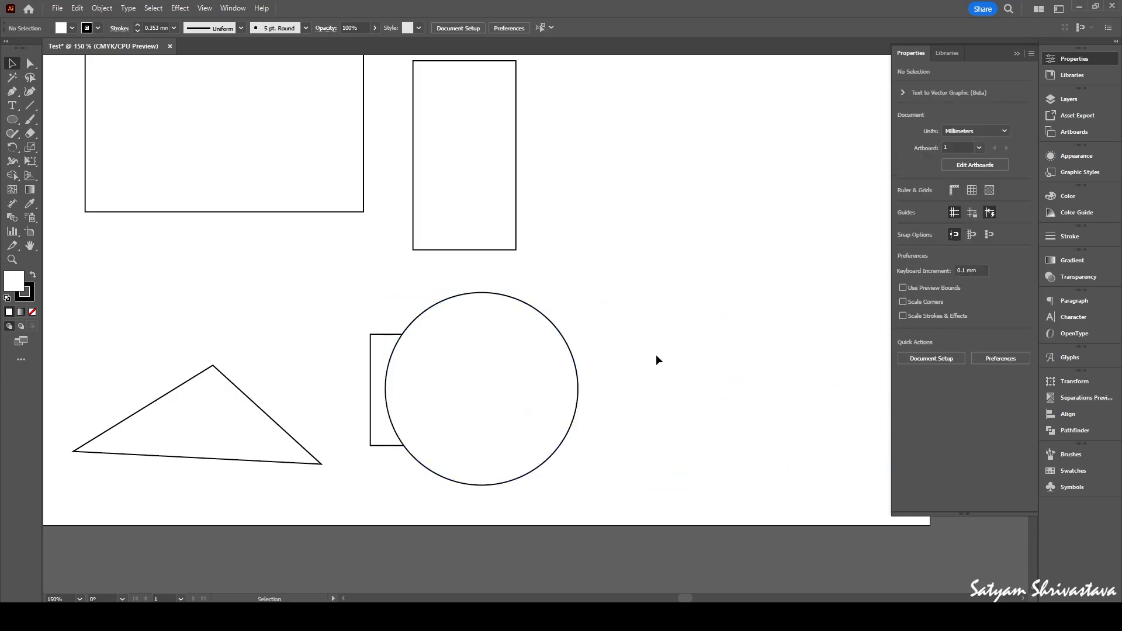
- Align the right edges of the triangle and the circle to each other, and deselect them
click(206, 415)
shift+click(531, 331)
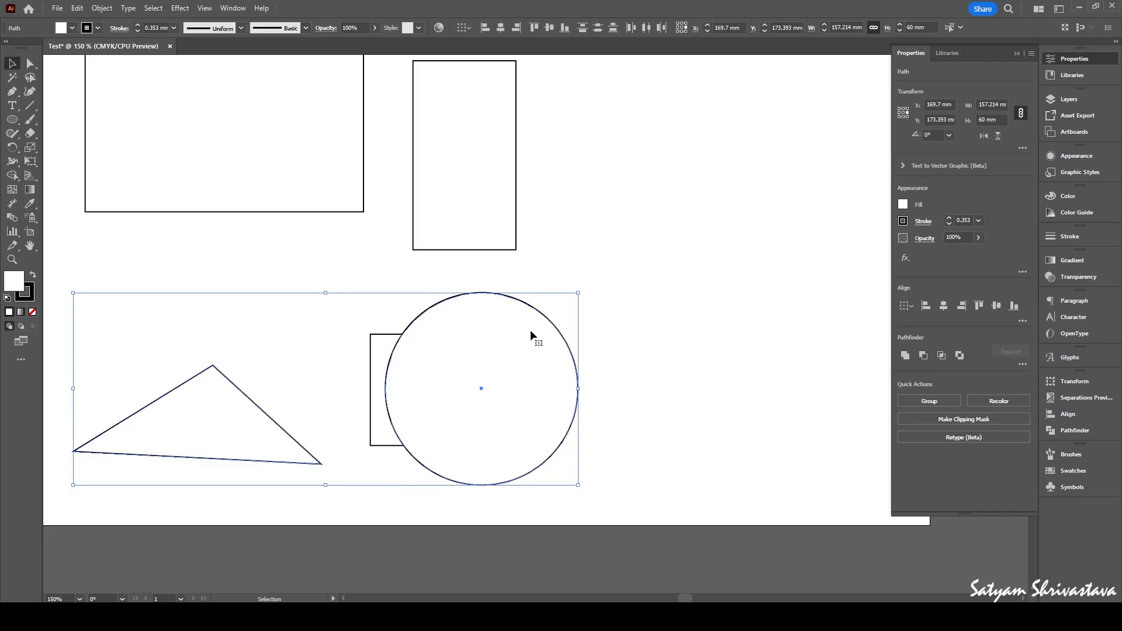
click(959, 308)
click(685, 355)
- Move the aligned triangle and circle together about 62 mm right and 17 mm up, clear of the lower square
click(502, 406)
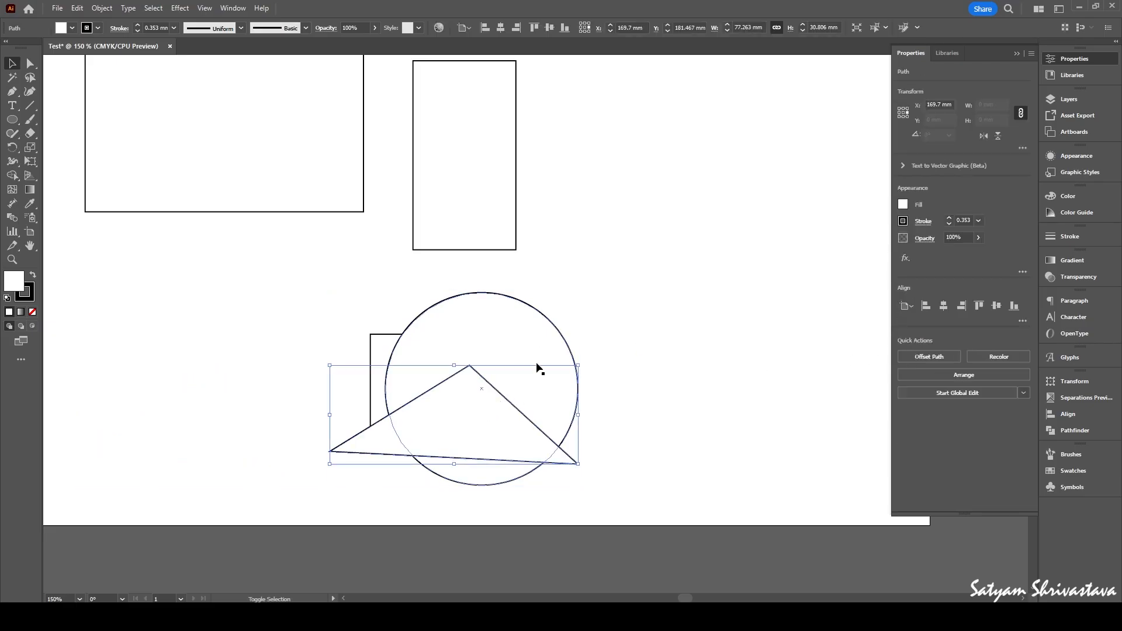
shift+click(532, 357)
drag(533, 358, 730, 304)
click(687, 436)
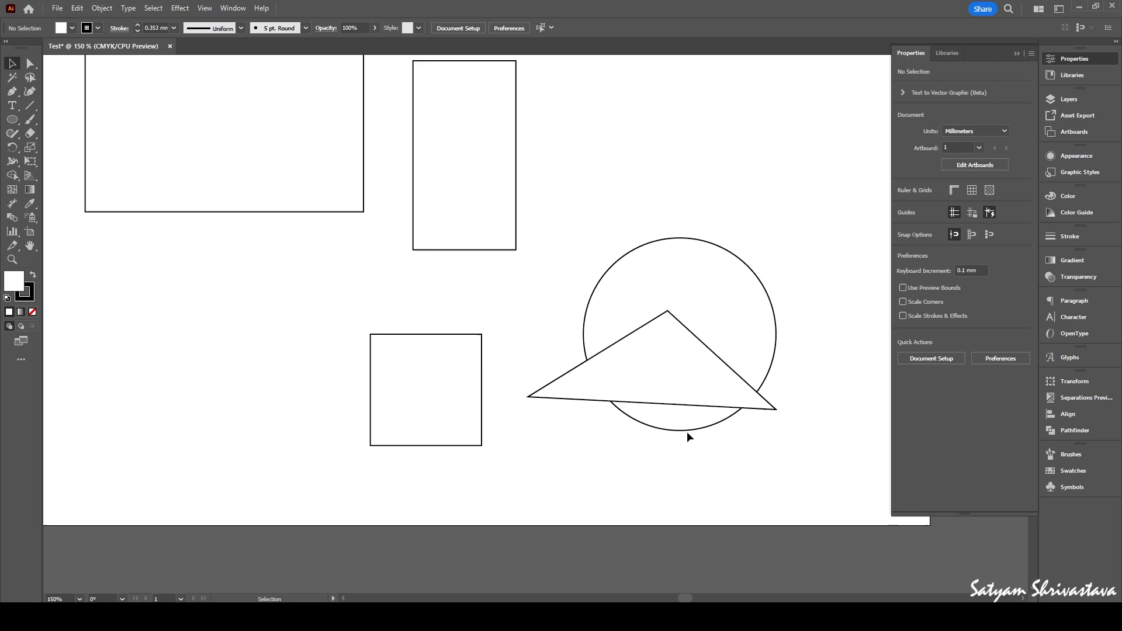
click(623, 326)
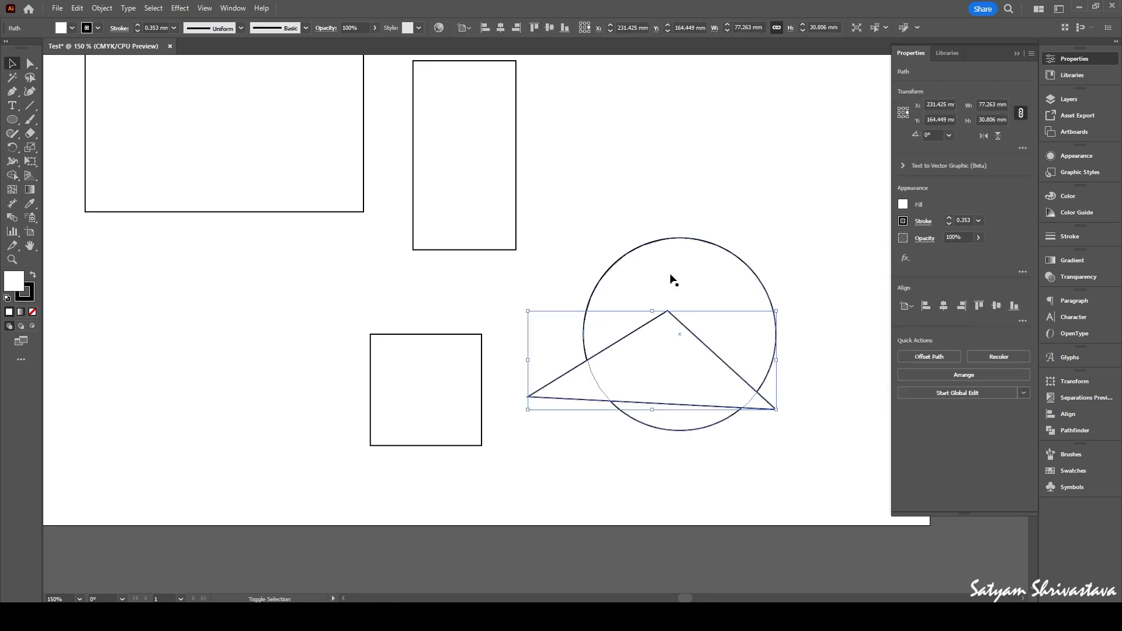
shift+click(671, 273)
click(624, 209)
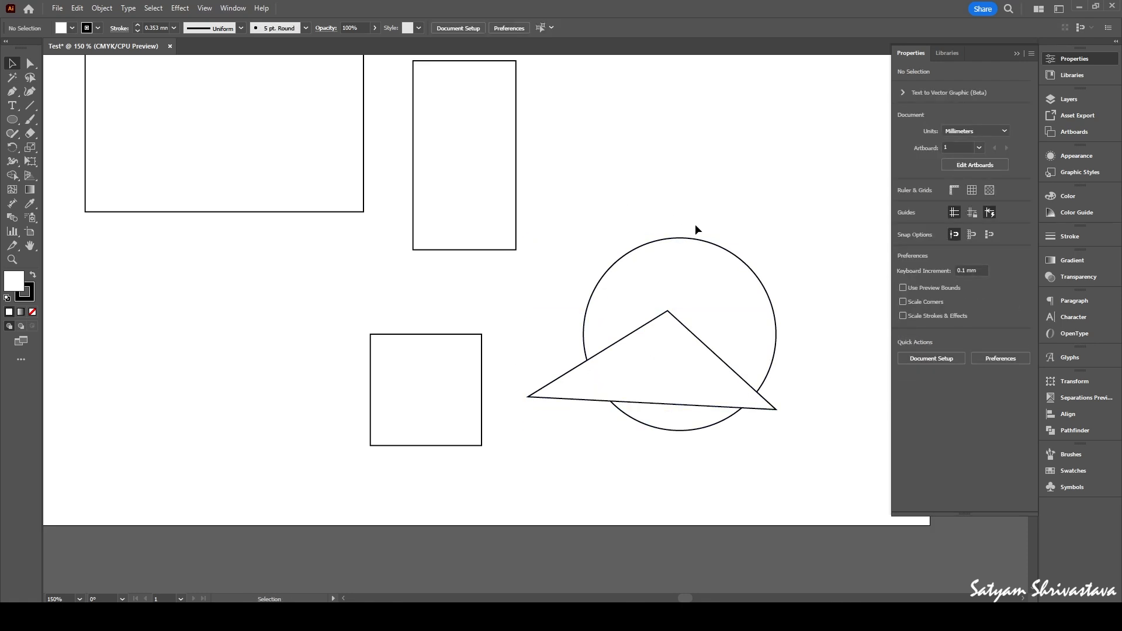
- Show the document's layers, expand Layer 1 and identify which entries belong to the triangle and the circle
click(1079, 98)
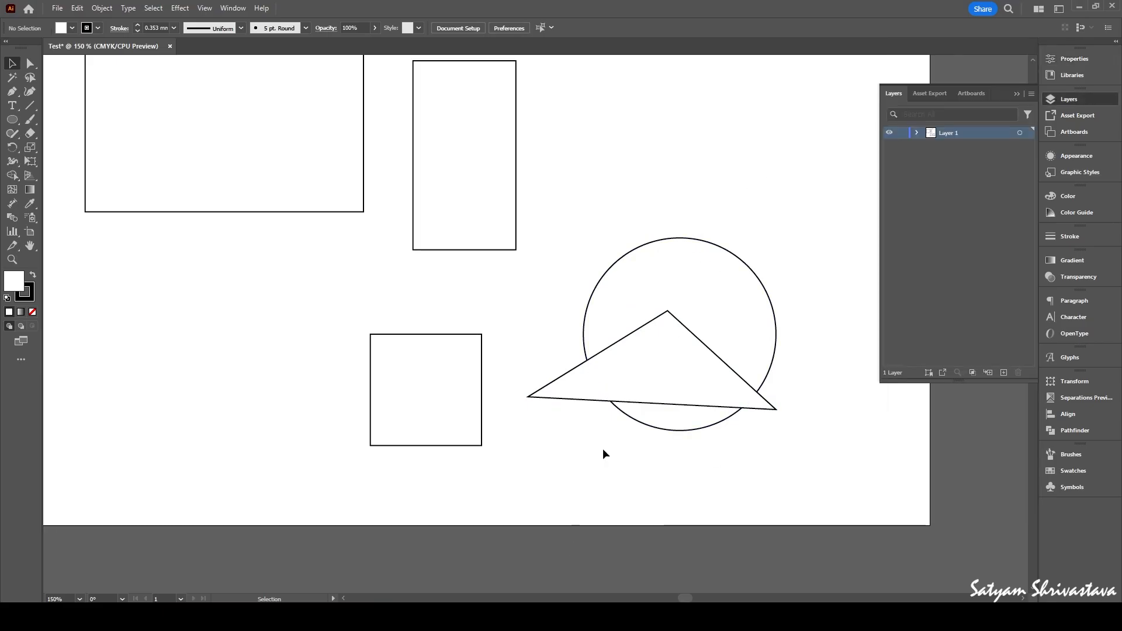
click(678, 369)
click(693, 255)
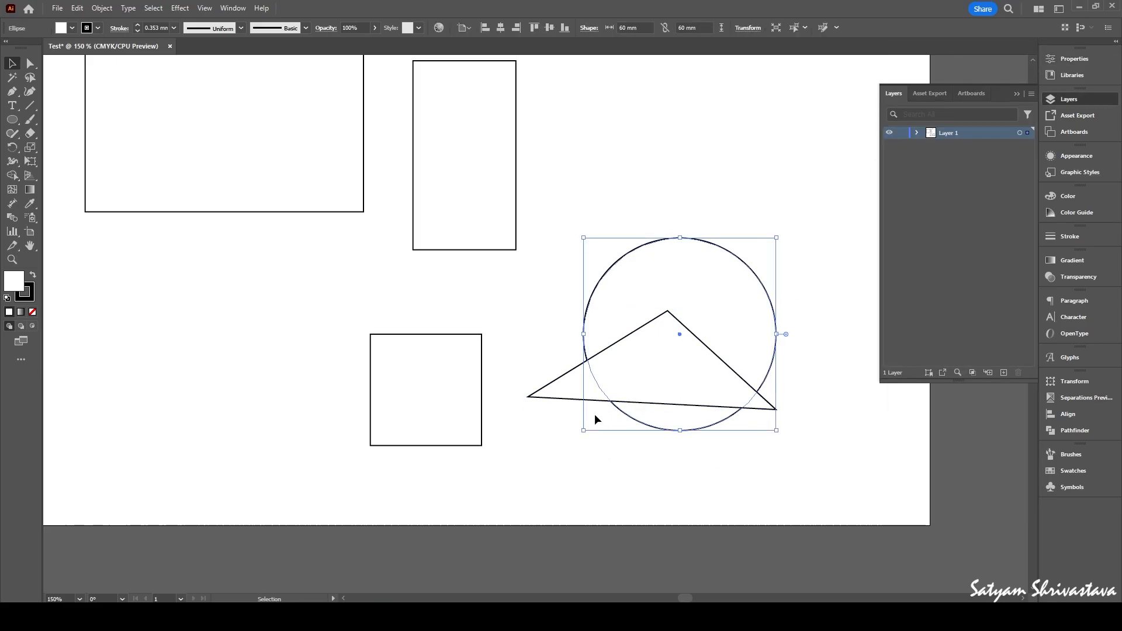
click(836, 434)
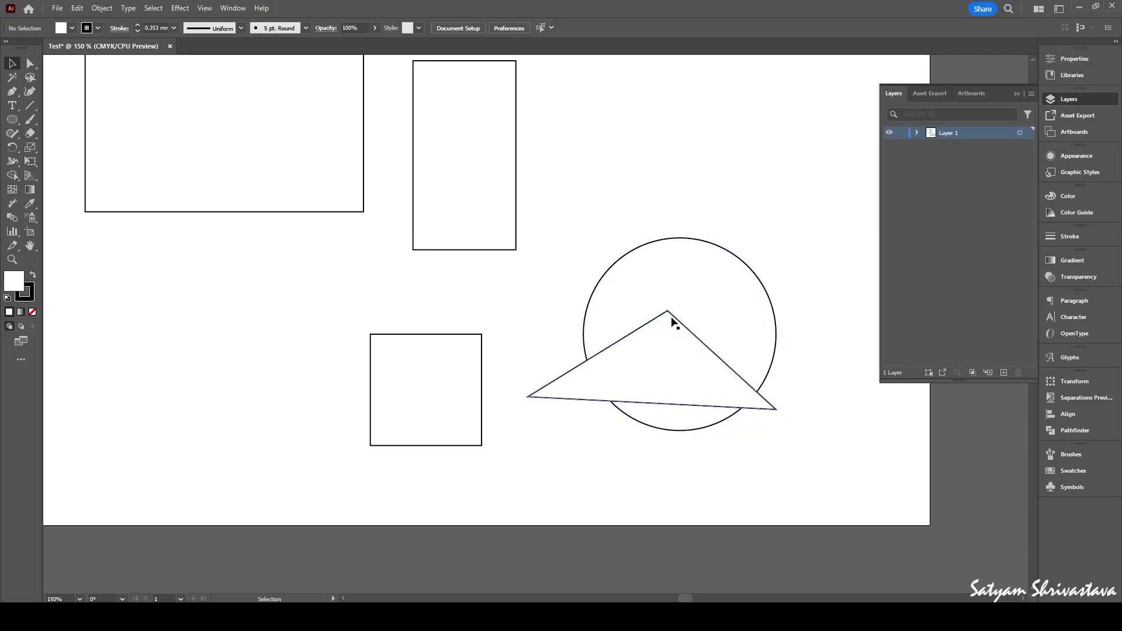
click(667, 282)
click(708, 526)
click(916, 133)
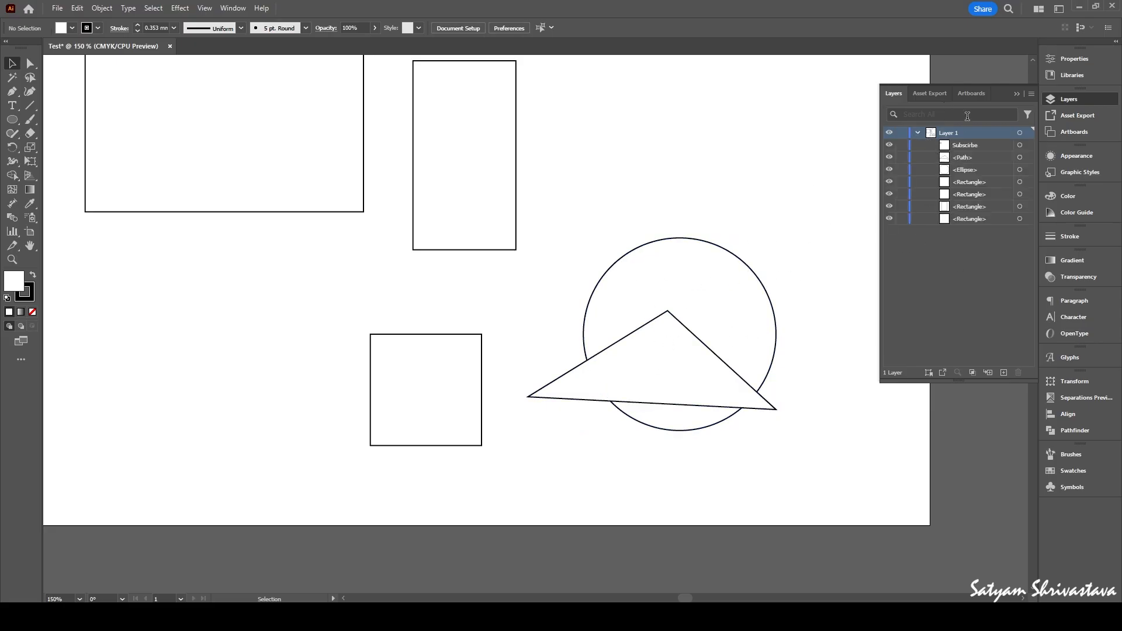
click(686, 352)
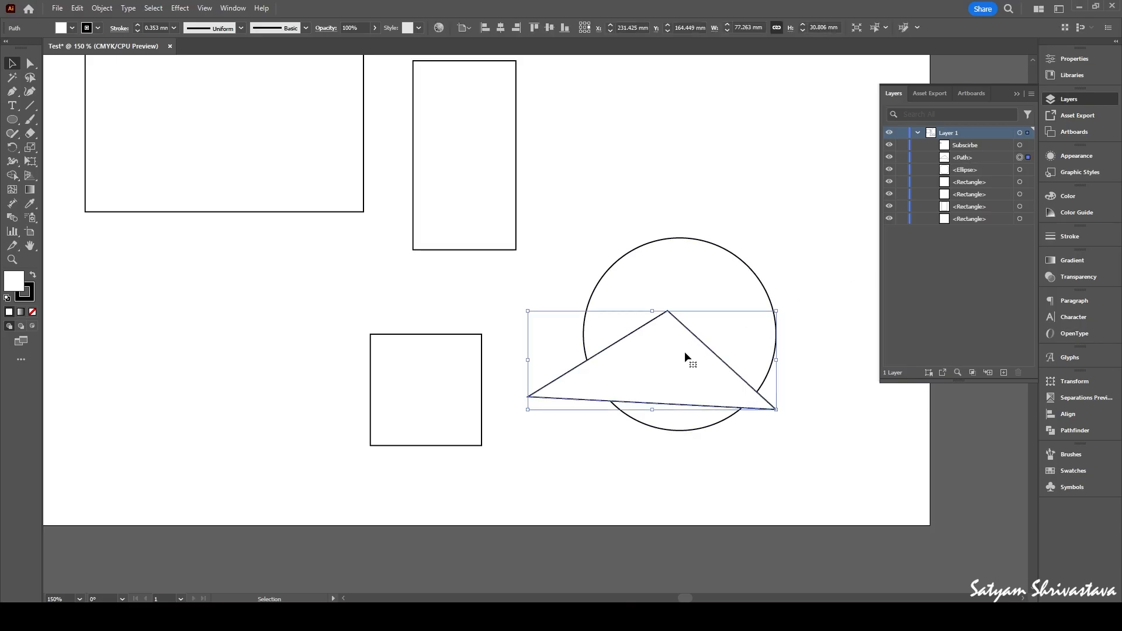
click(733, 266)
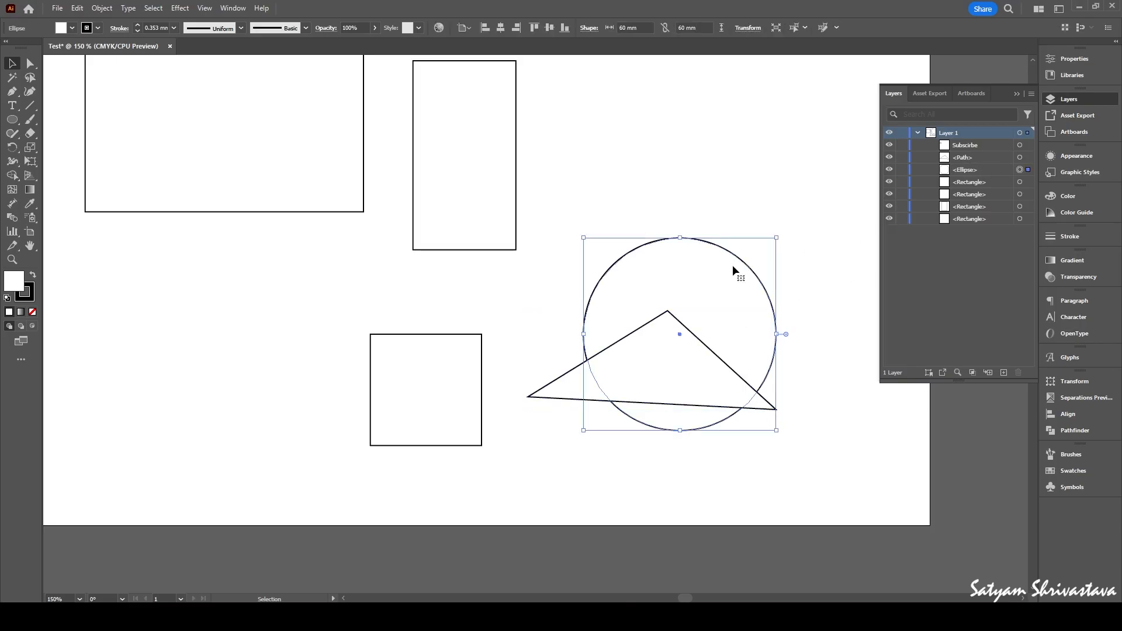
- Reorder the triangle's path beneath the ellipse in Layer 1, and clear the selection
click(647, 388)
drag(977, 157, 980, 174)
key(ctrl+shift+a)
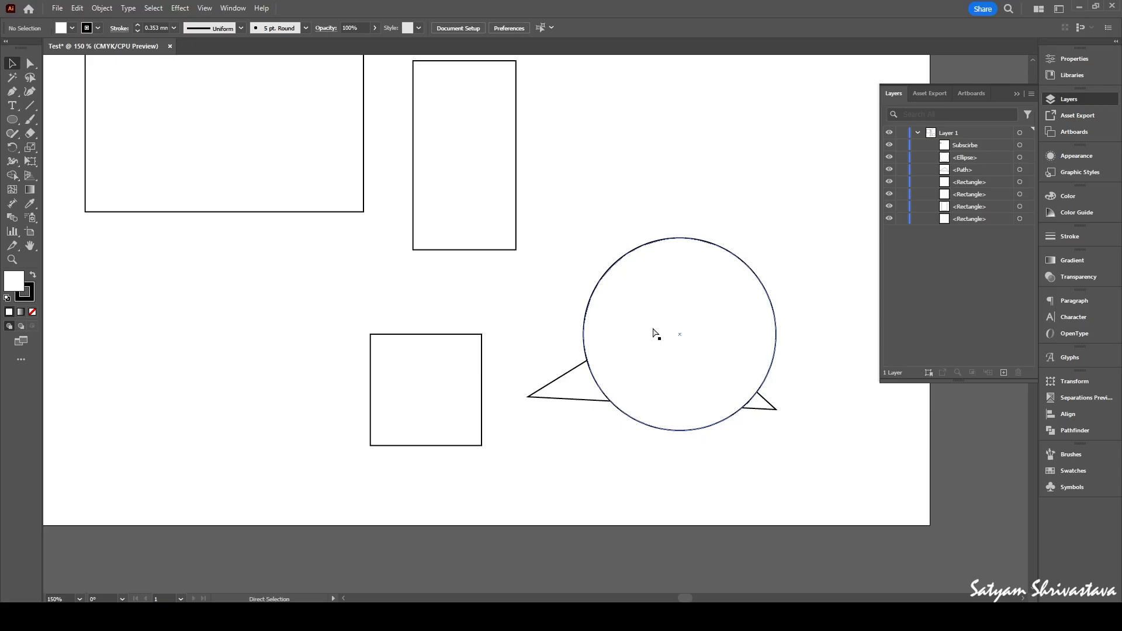
- Look over the shapes and text on the artboard alongside their stacking order in Layer 1
key(ctrl+0)
key(ctrl+equal)
key(ctrl+equal)
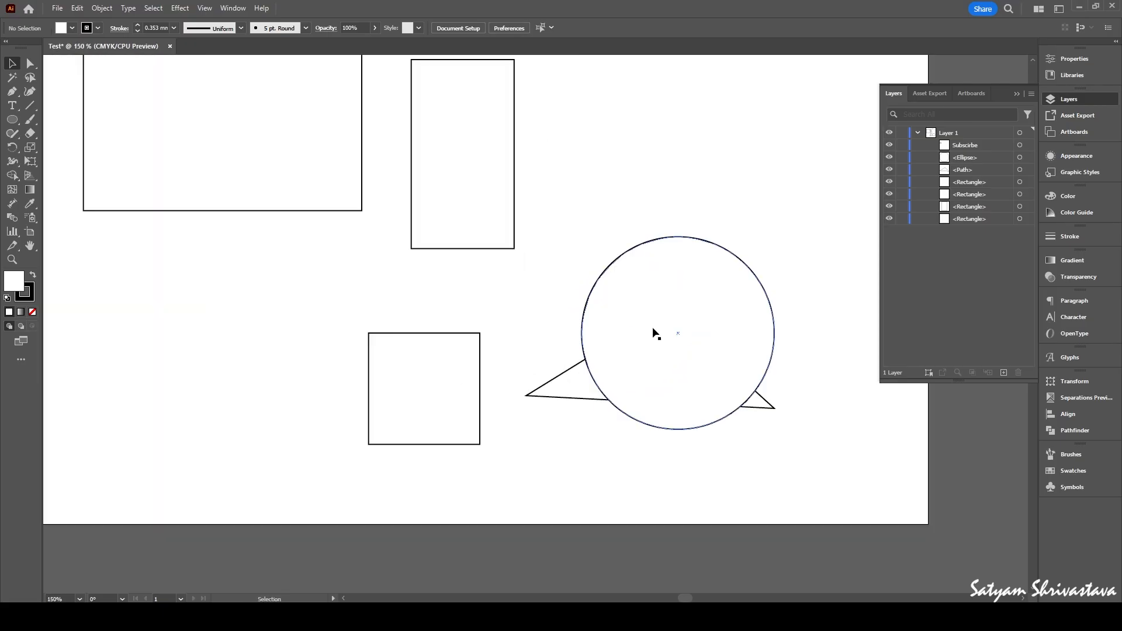
scroll(503, 316, up, 2)
scroll(503, 315, up, 4)
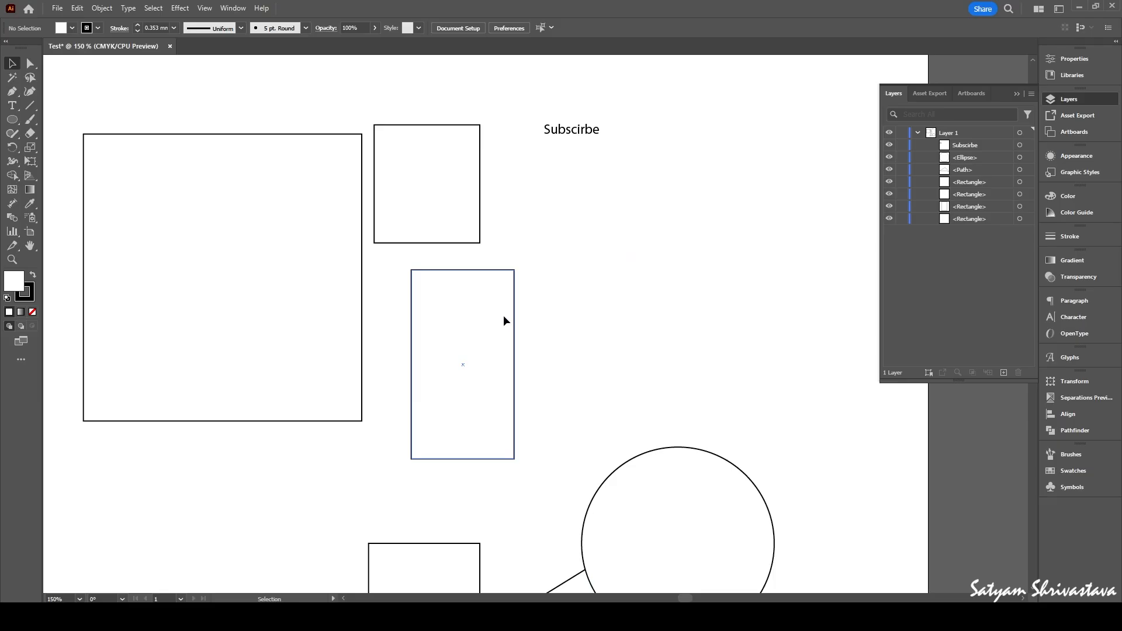
scroll(503, 318, down, 2)
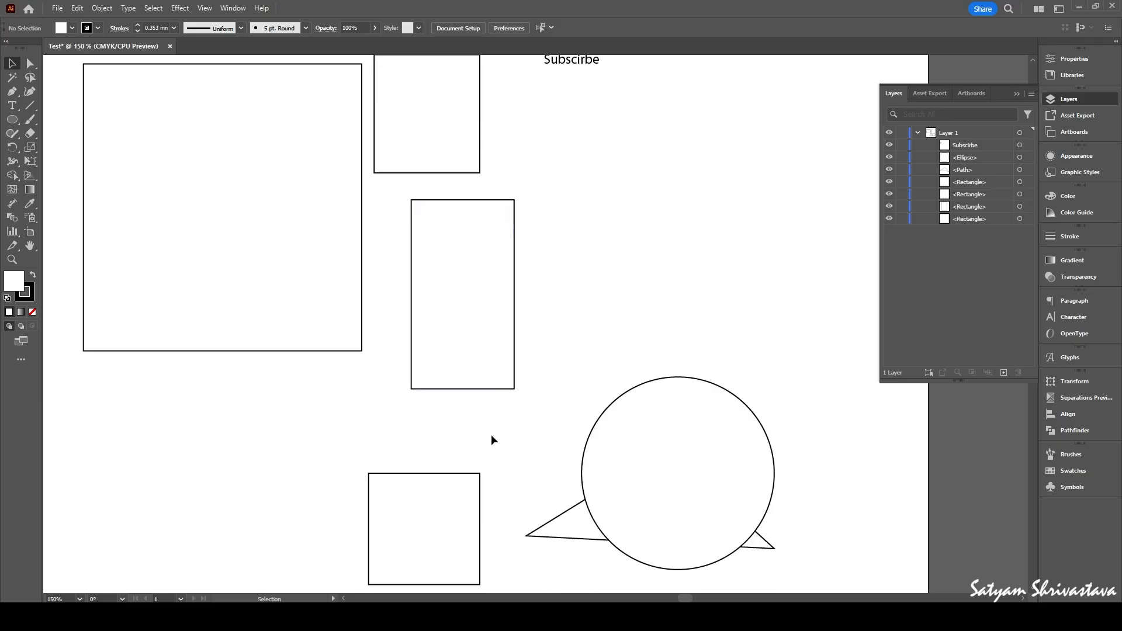
scroll(491, 438, up, 3)
scroll(585, 468, down, 2)
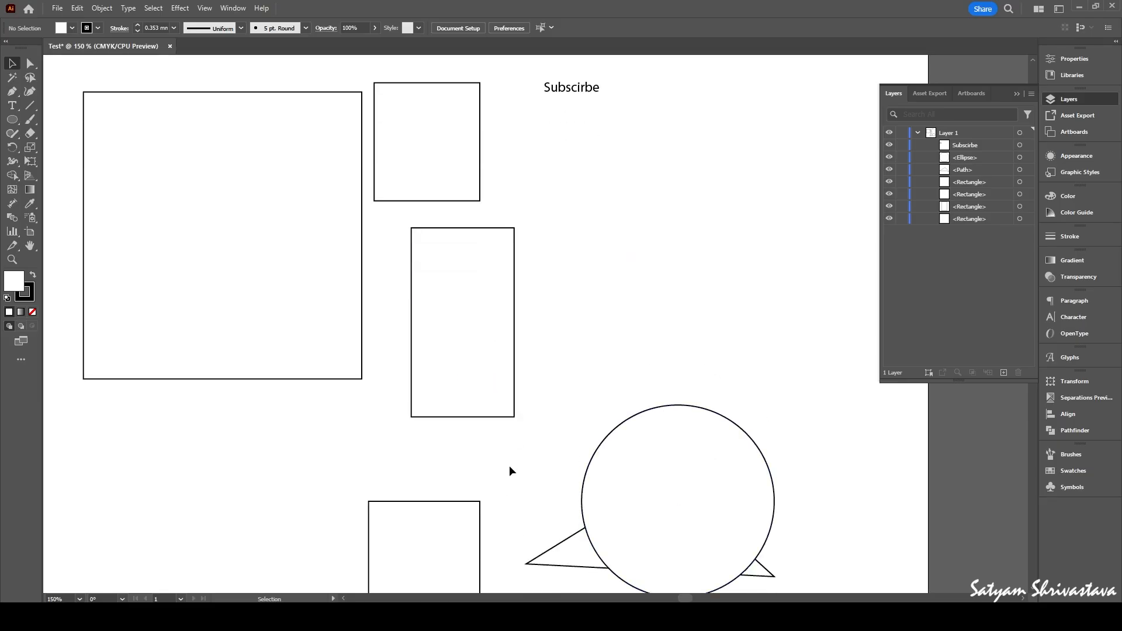
scroll(510, 469, down, 2)
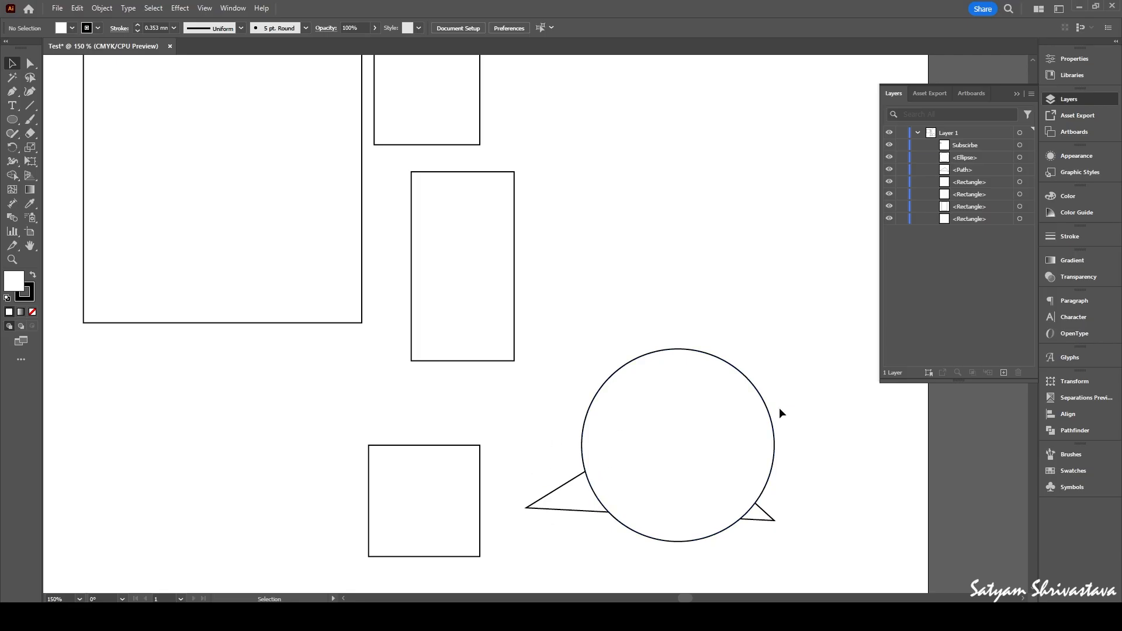
- Nudge the circle to the right so that more of the triangle's left part is exposed, and deselect it
click(741, 418)
key(Right)
key(Right)
key(Right)
key(Right)
key(Right)
key(Right)
key(Right)
key(Right)
key(Right)
key(shift+Right)
key(shift+Right)
key(shift+Right)
key(shift+Right)
key(shift+Right)
key(shift+Right)
key(shift+Right)
key(shift+Right)
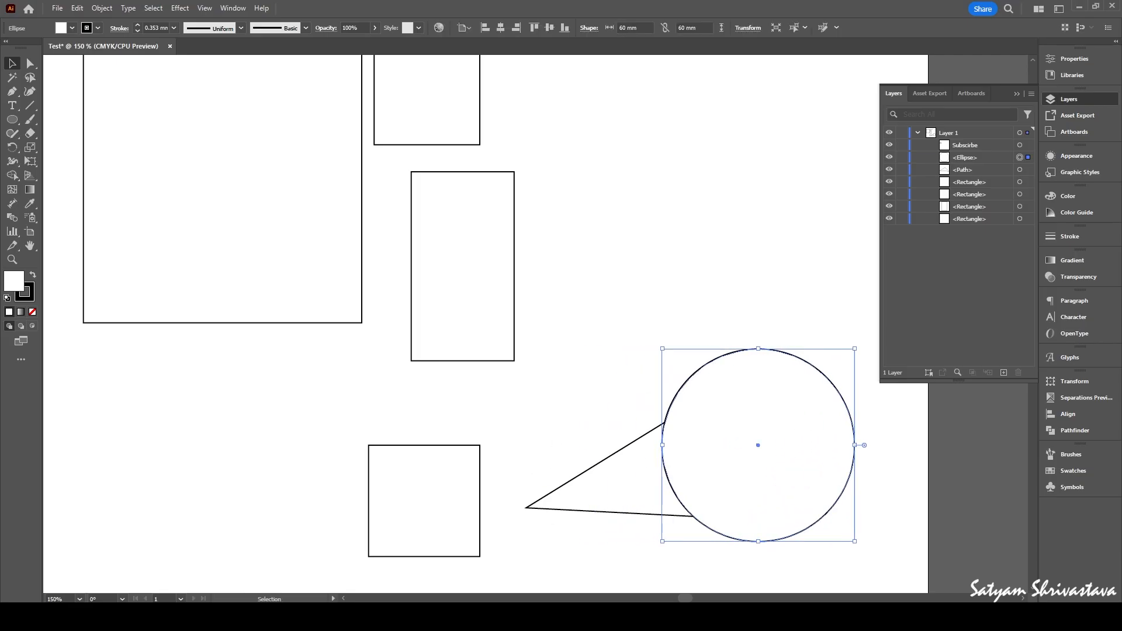
click(636, 270)
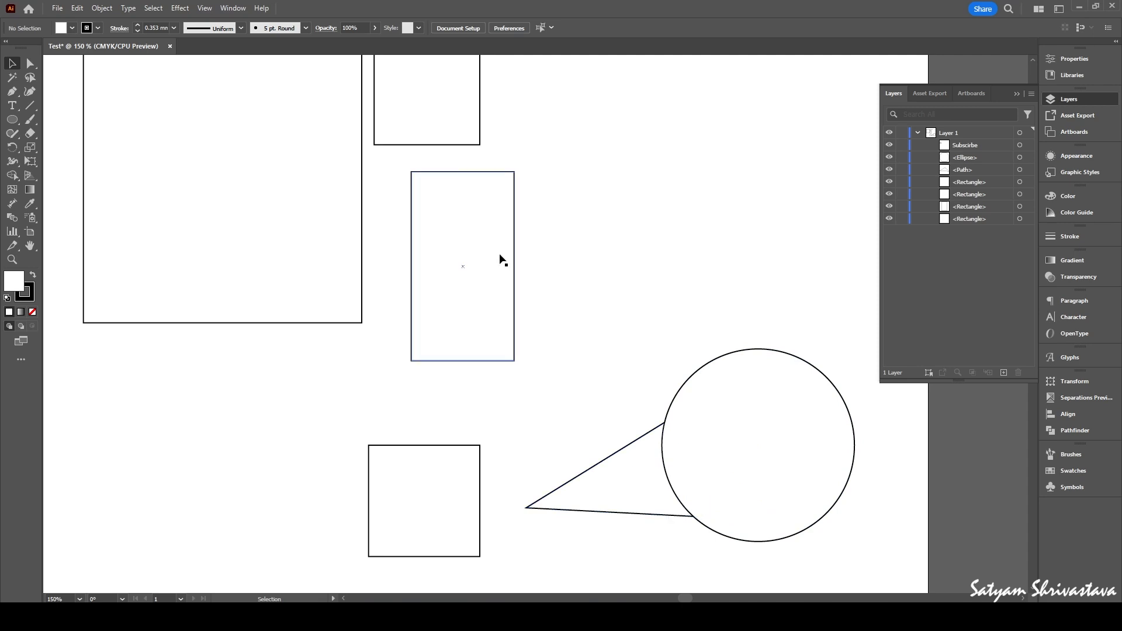
- Switch the color sliders to RGB and fill the large upper rectangle with pink, R 255, G 47, B 111
click(1075, 199)
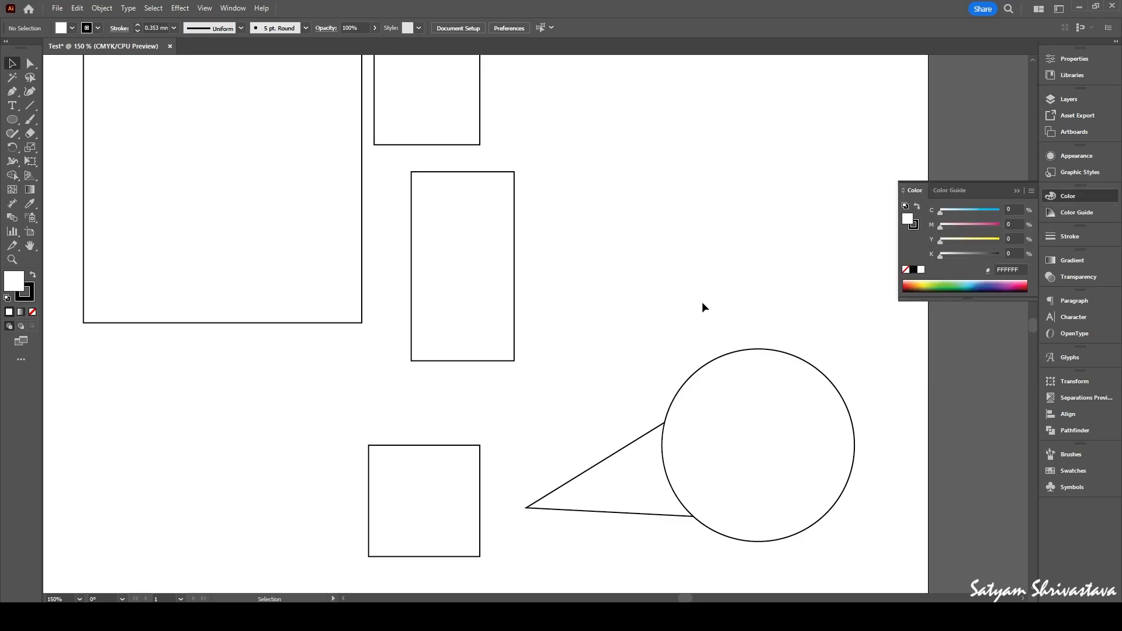
scroll(482, 266, up, 3)
click(213, 246)
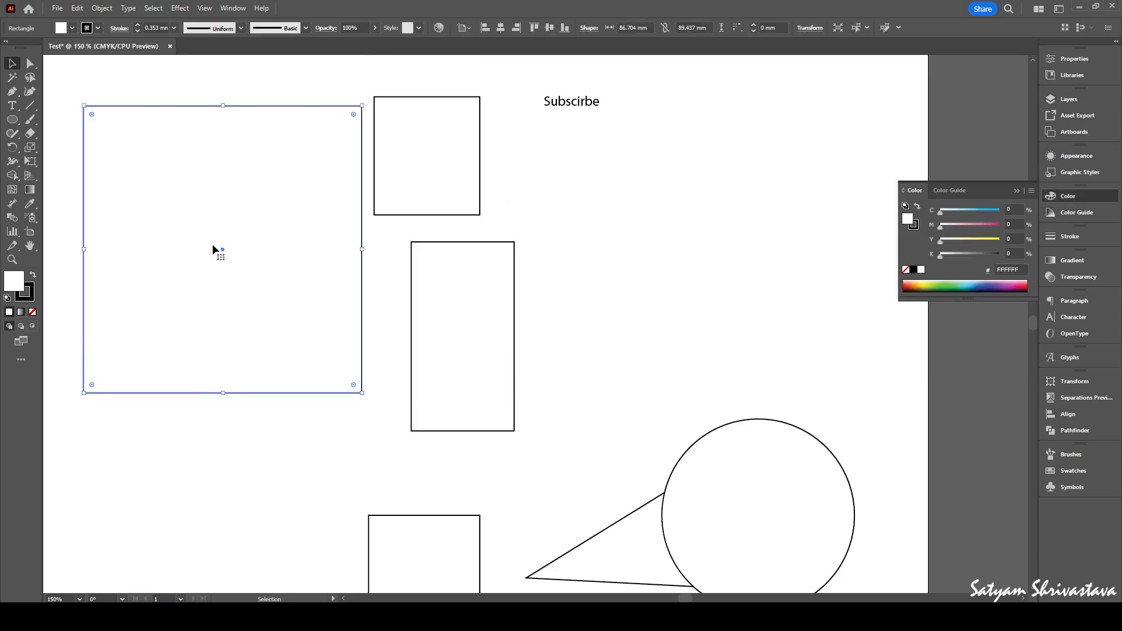
click(1032, 190)
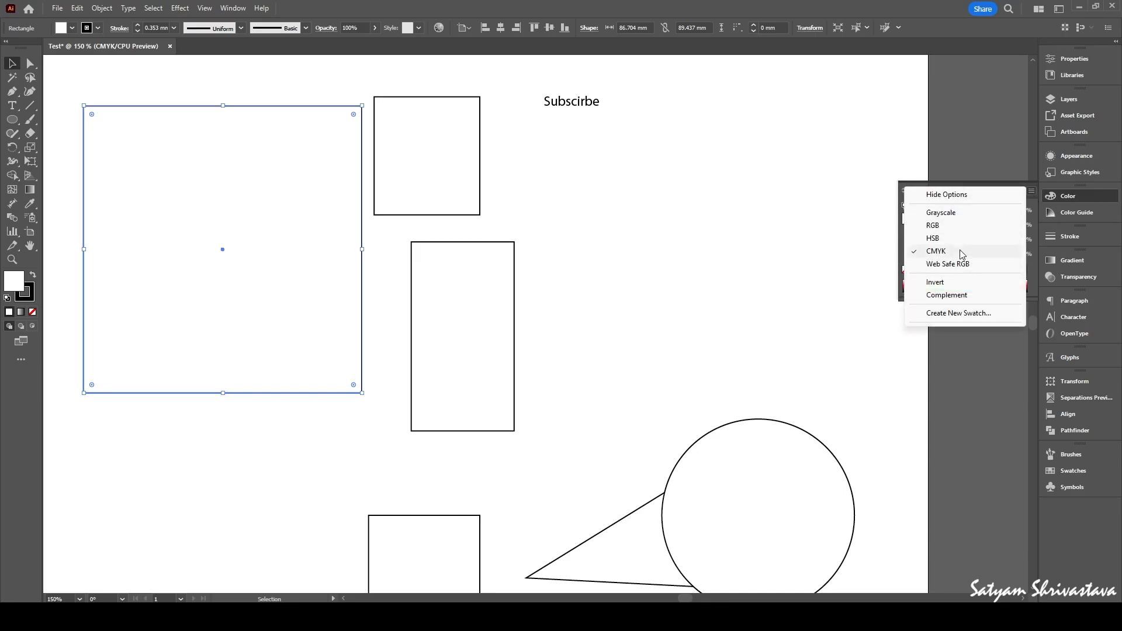
click(981, 225)
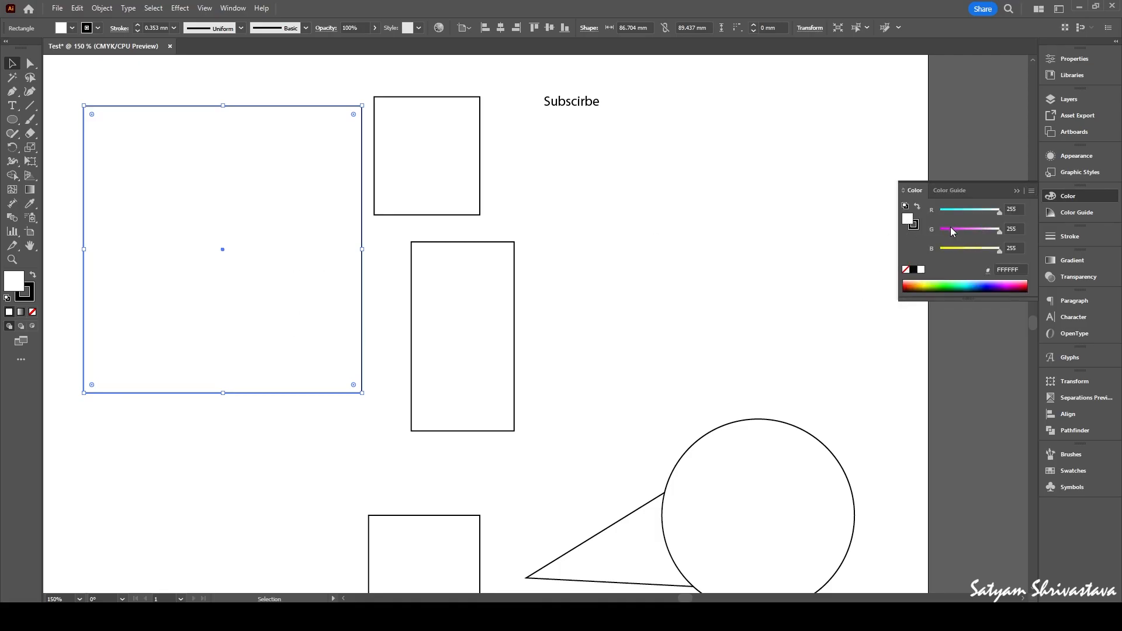
click(951, 228)
click(967, 251)
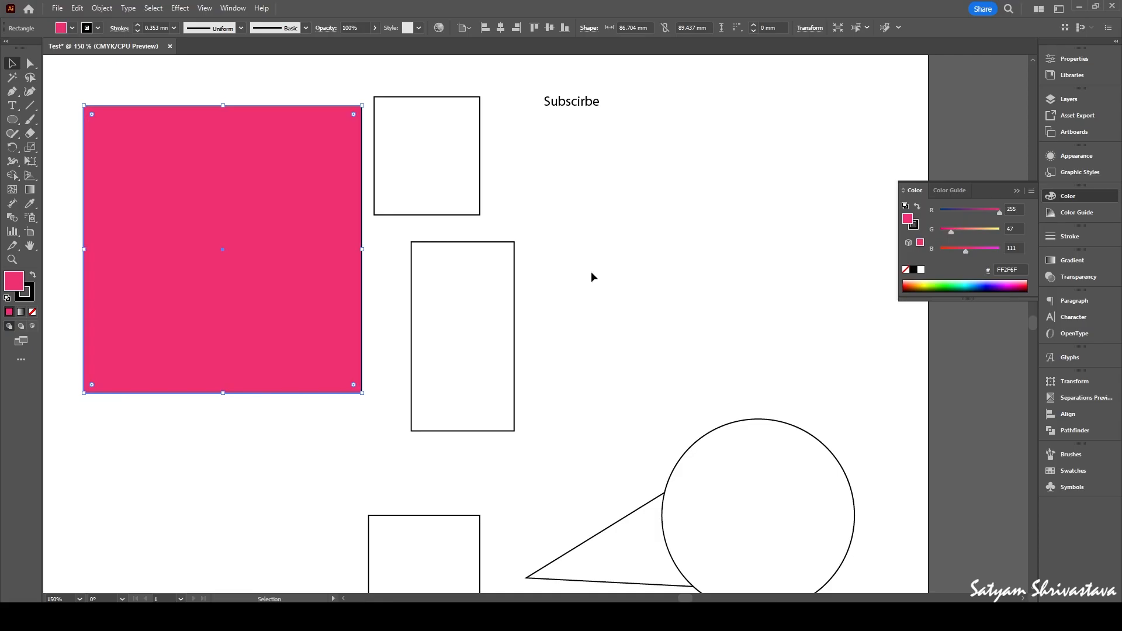
click(520, 254)
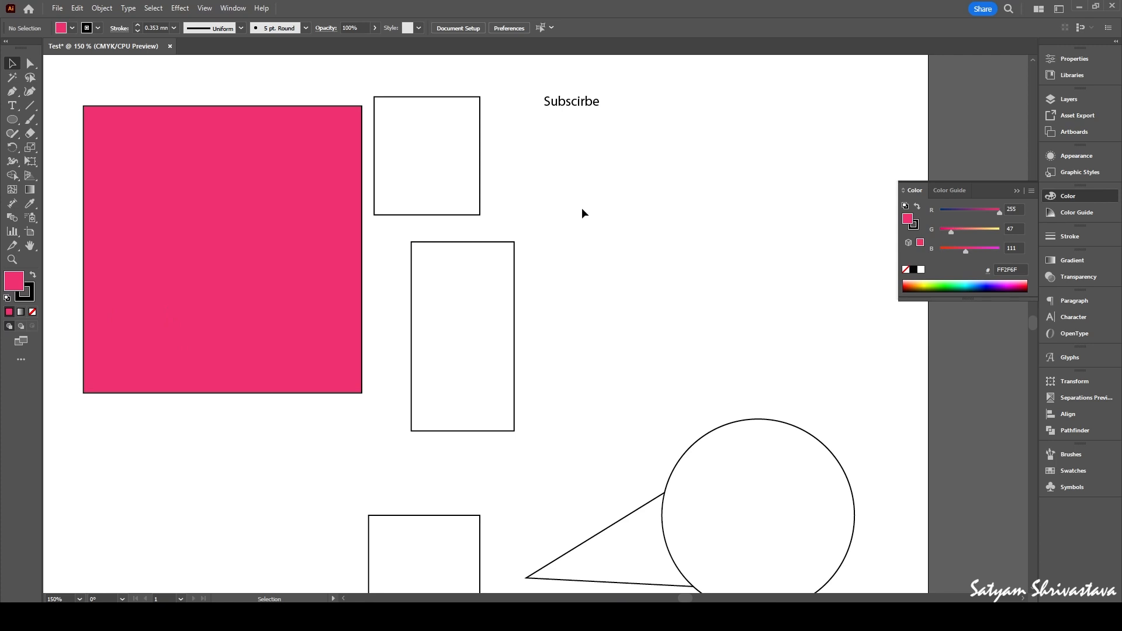
- Set the font size of the Subscirbe text to 24 pt and collapse the character settings
scroll(584, 213, down, 4)
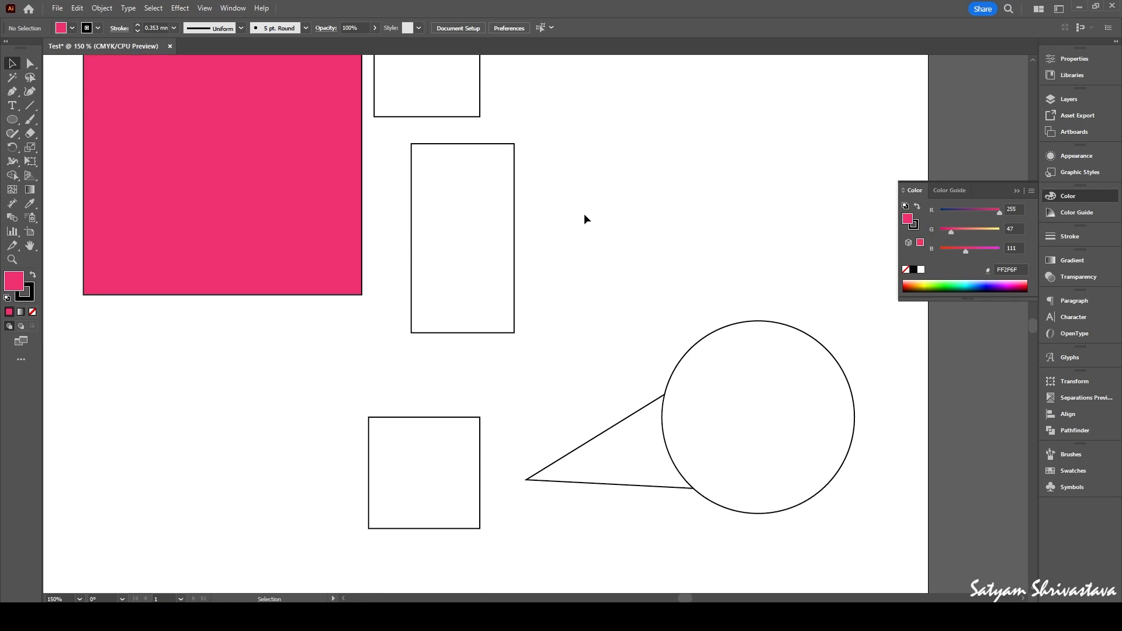
scroll(604, 221, up, 4)
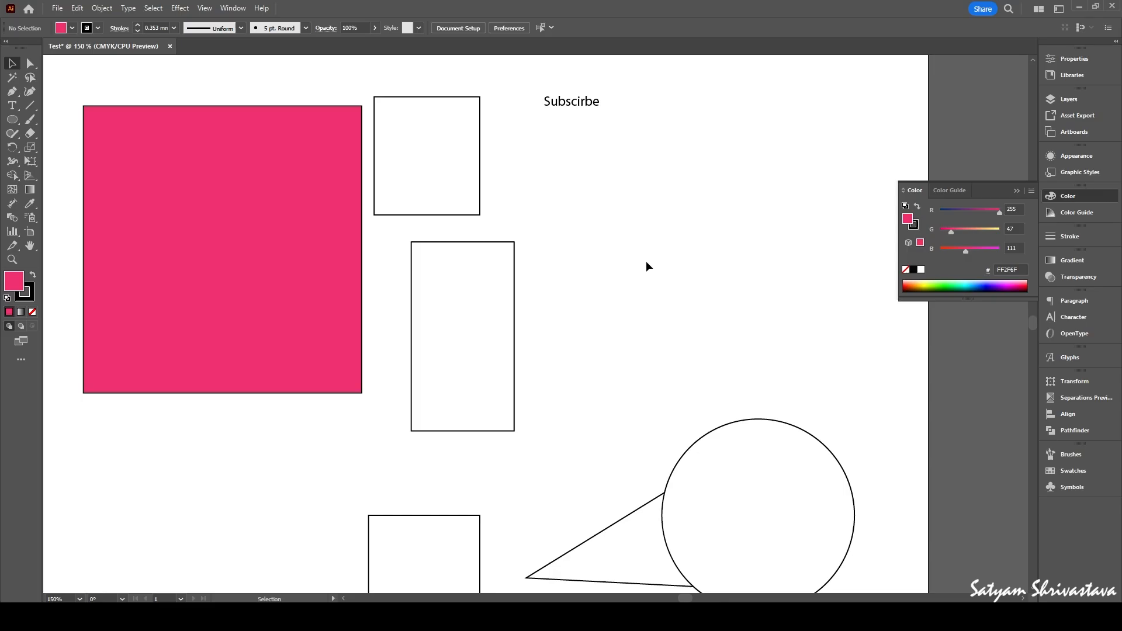
scroll(646, 267, up, 3)
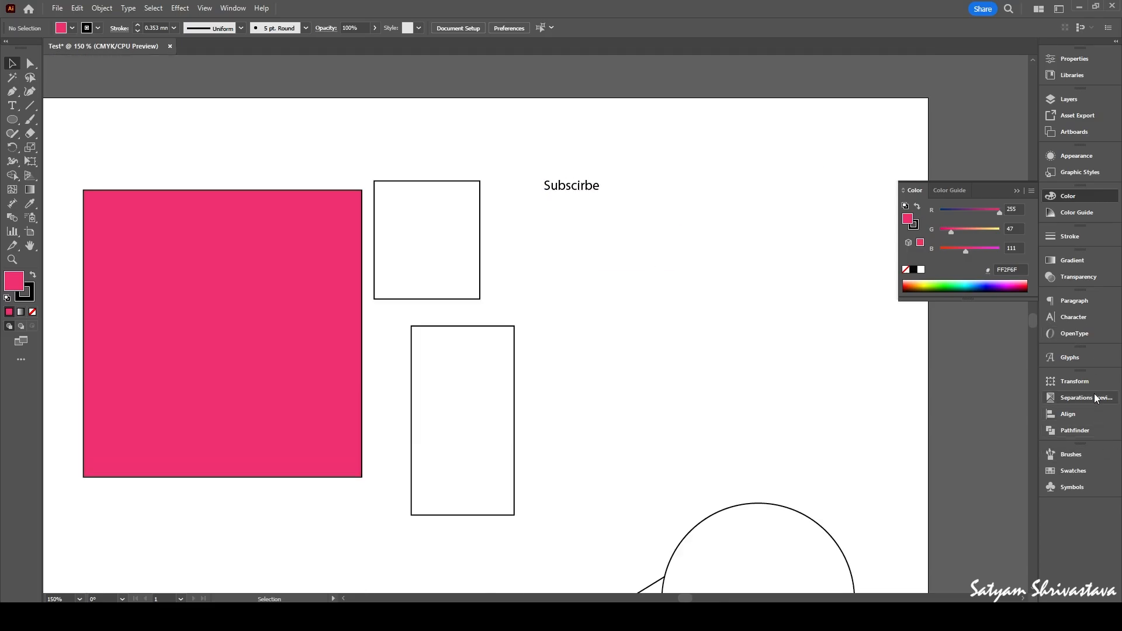
click(1082, 316)
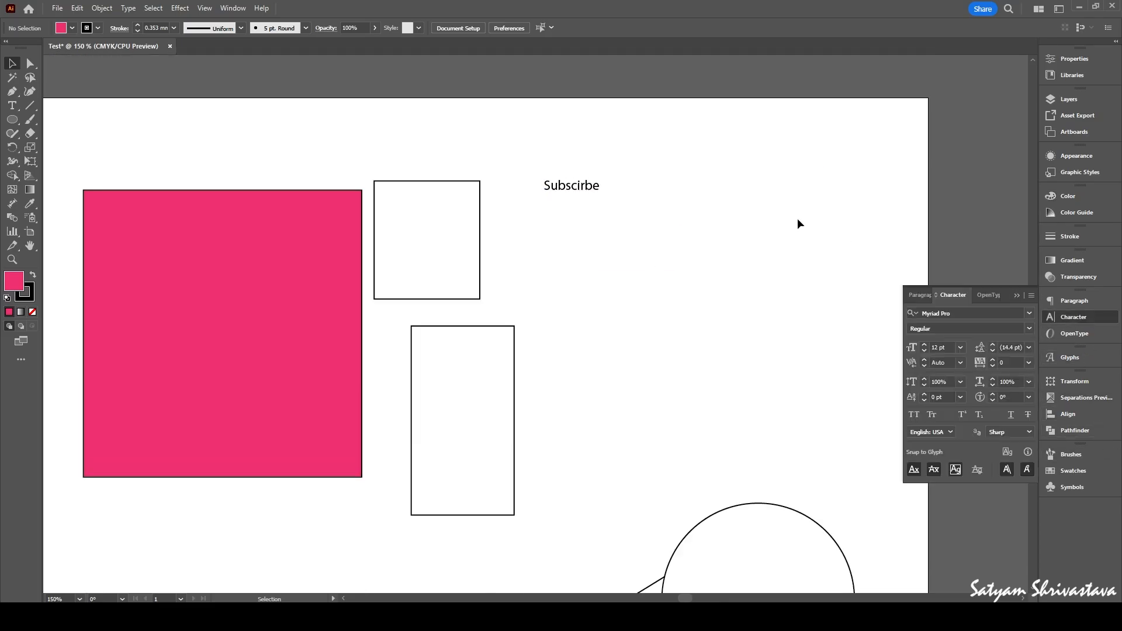
click(577, 188)
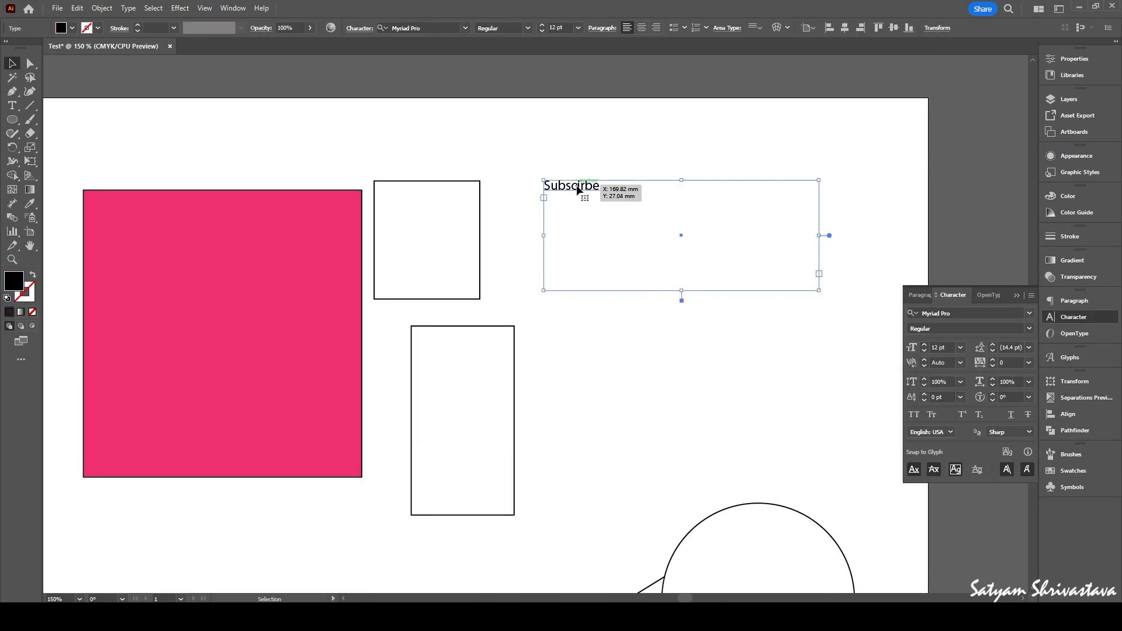
double_click(578, 189)
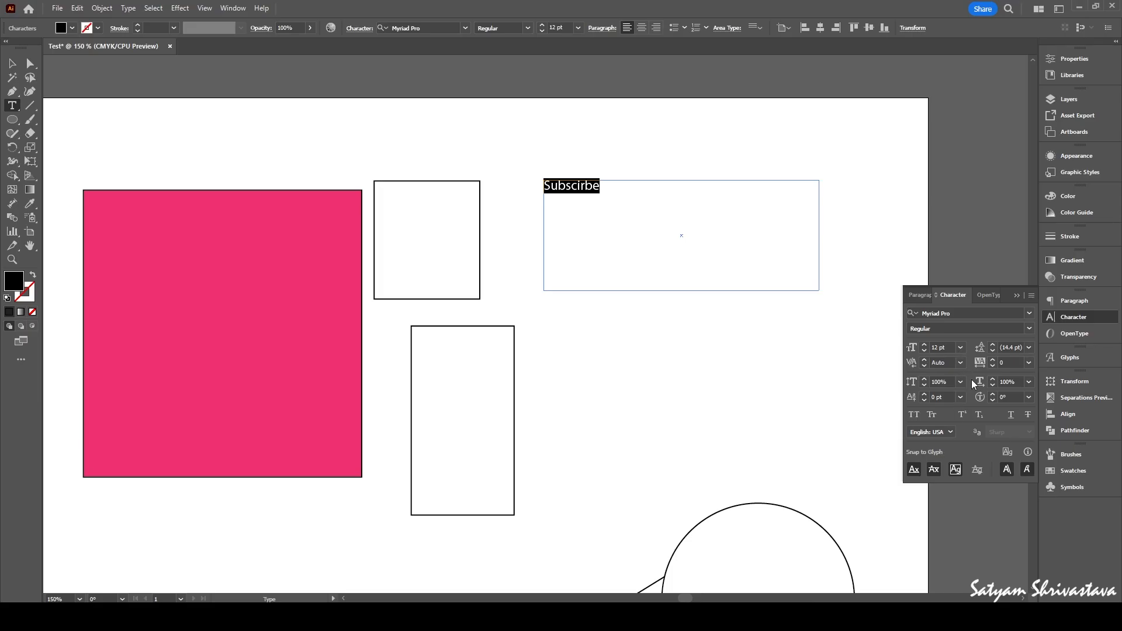
click(923, 347)
click(923, 346)
click(923, 347)
click(923, 347)
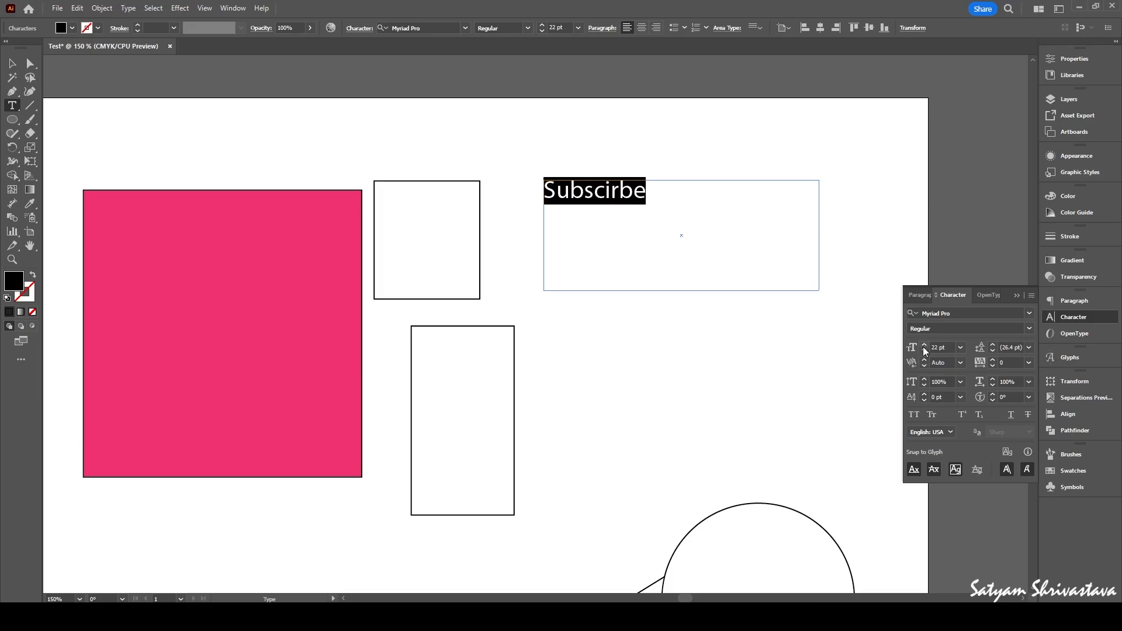
click(923, 347)
click(923, 346)
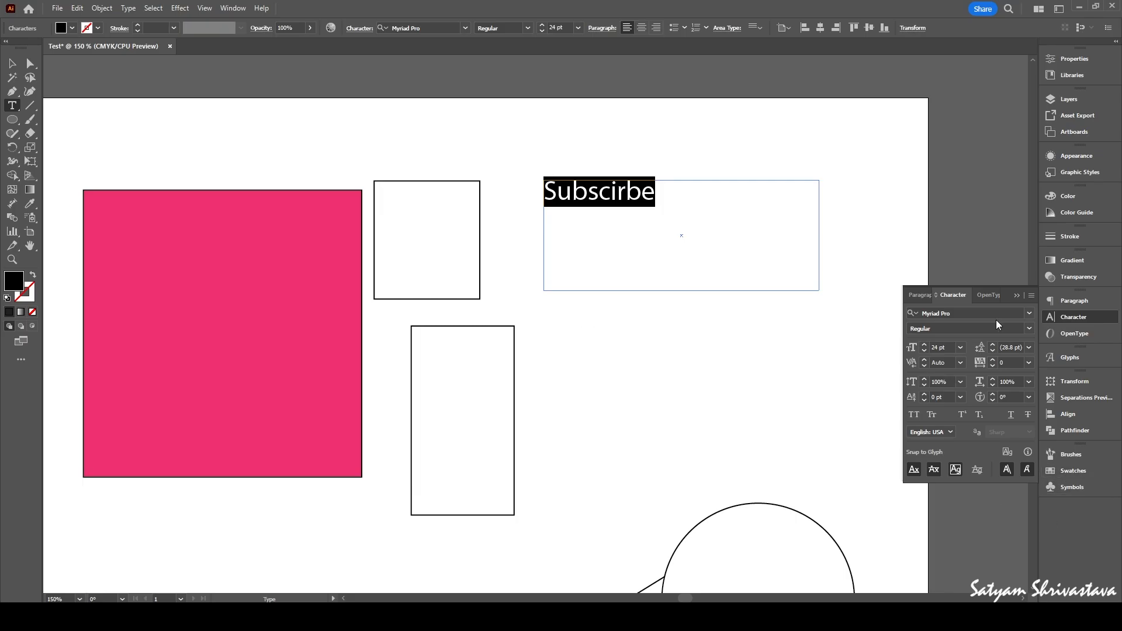
click(1017, 297)
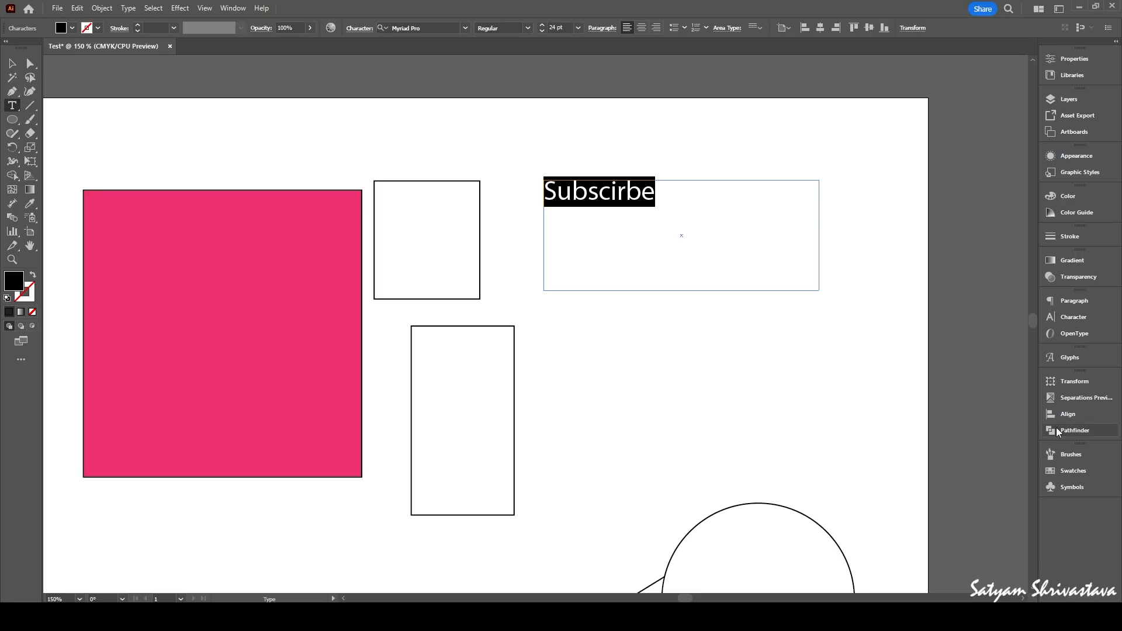
scroll(1057, 428, up, 5)
scroll(1056, 428, down, 4)
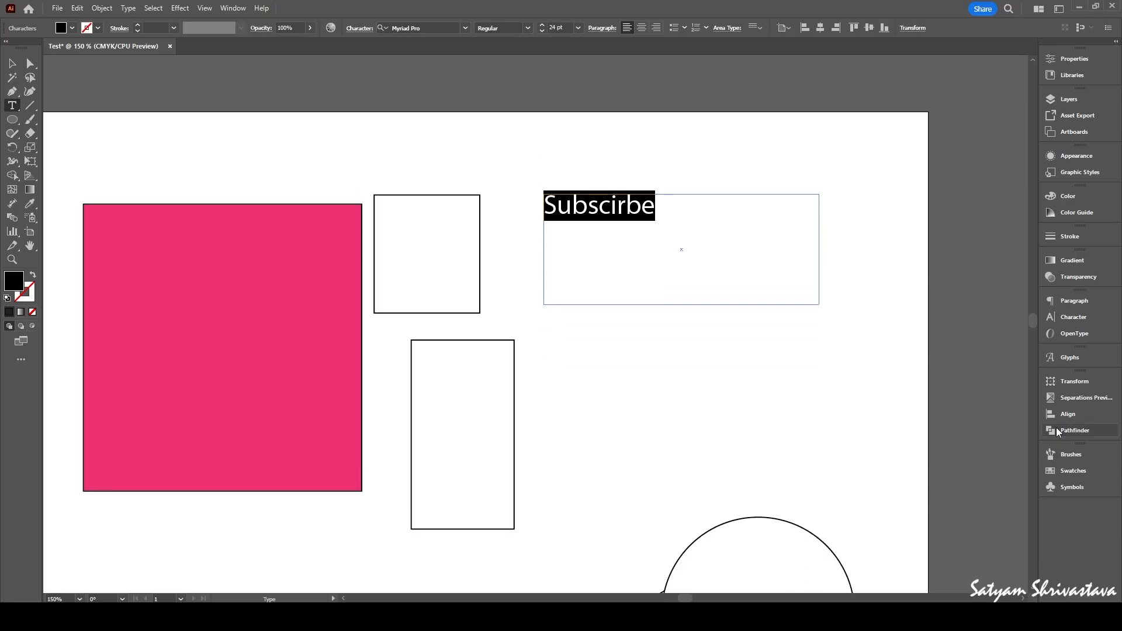